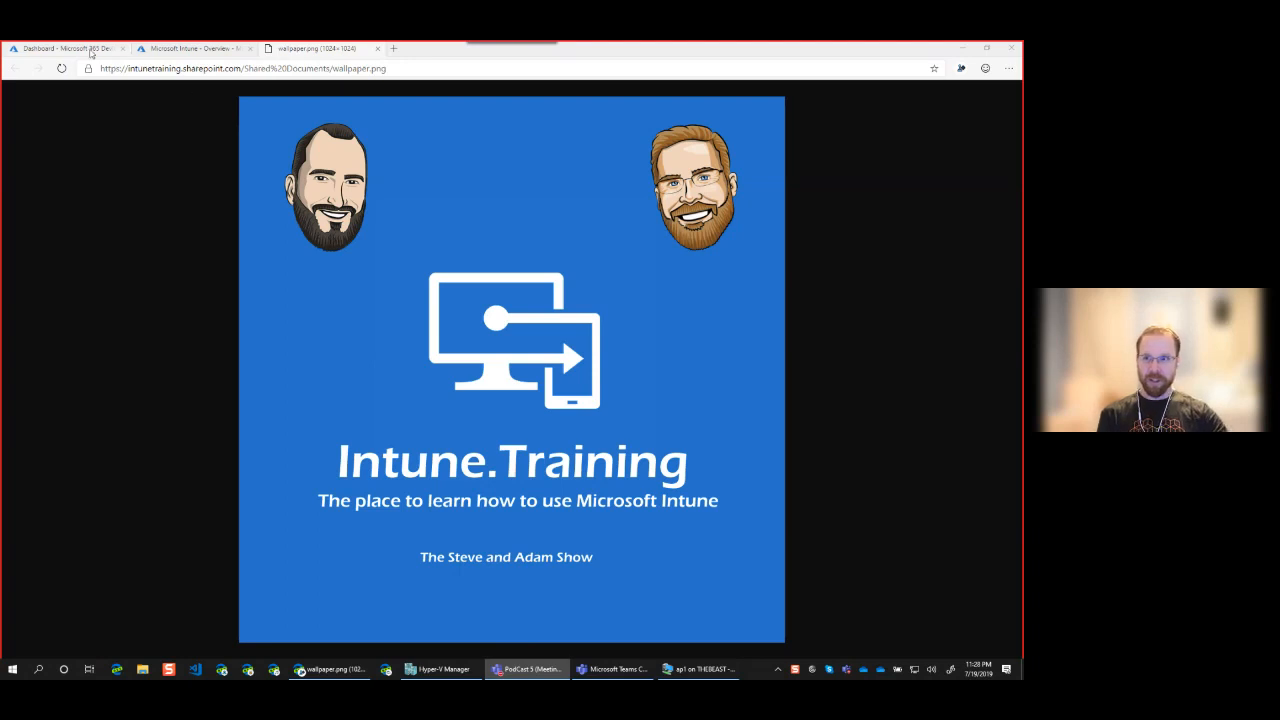
Load the device management portal's dashboard at devicemanagement.microsoft.com and dismiss the feedback survey.
left_click(92, 50)
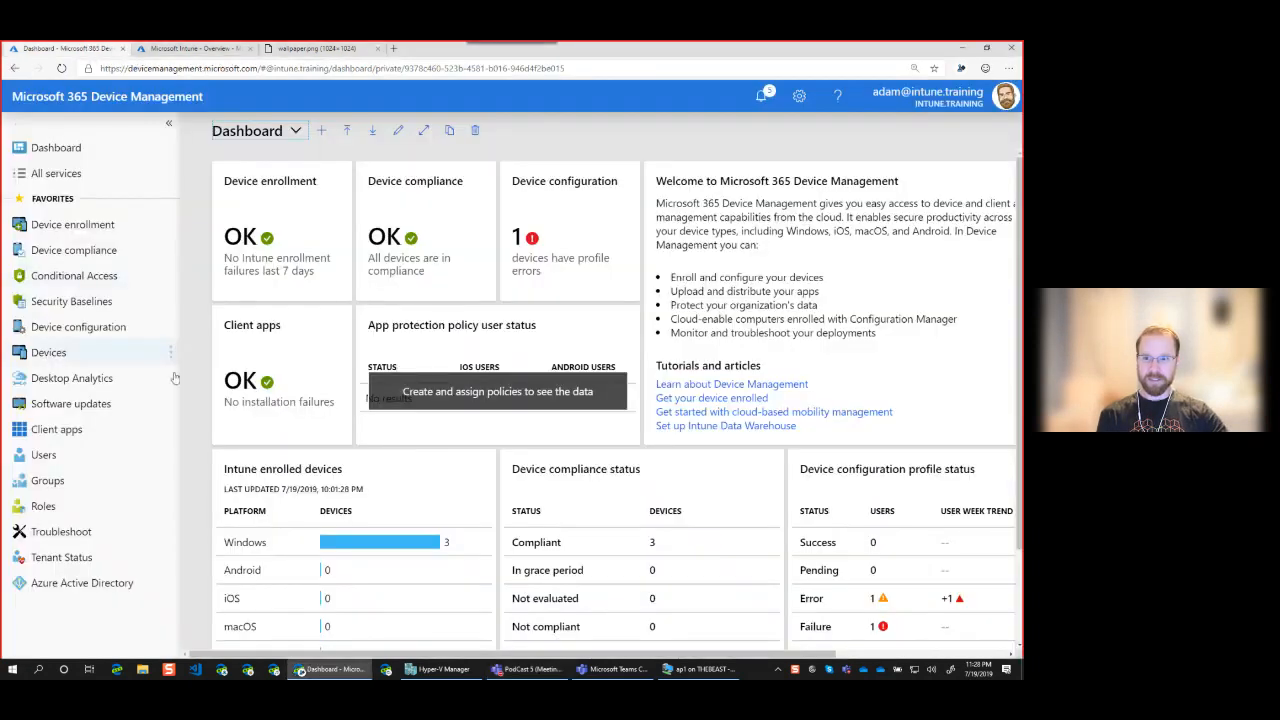
left_click(126, 405)
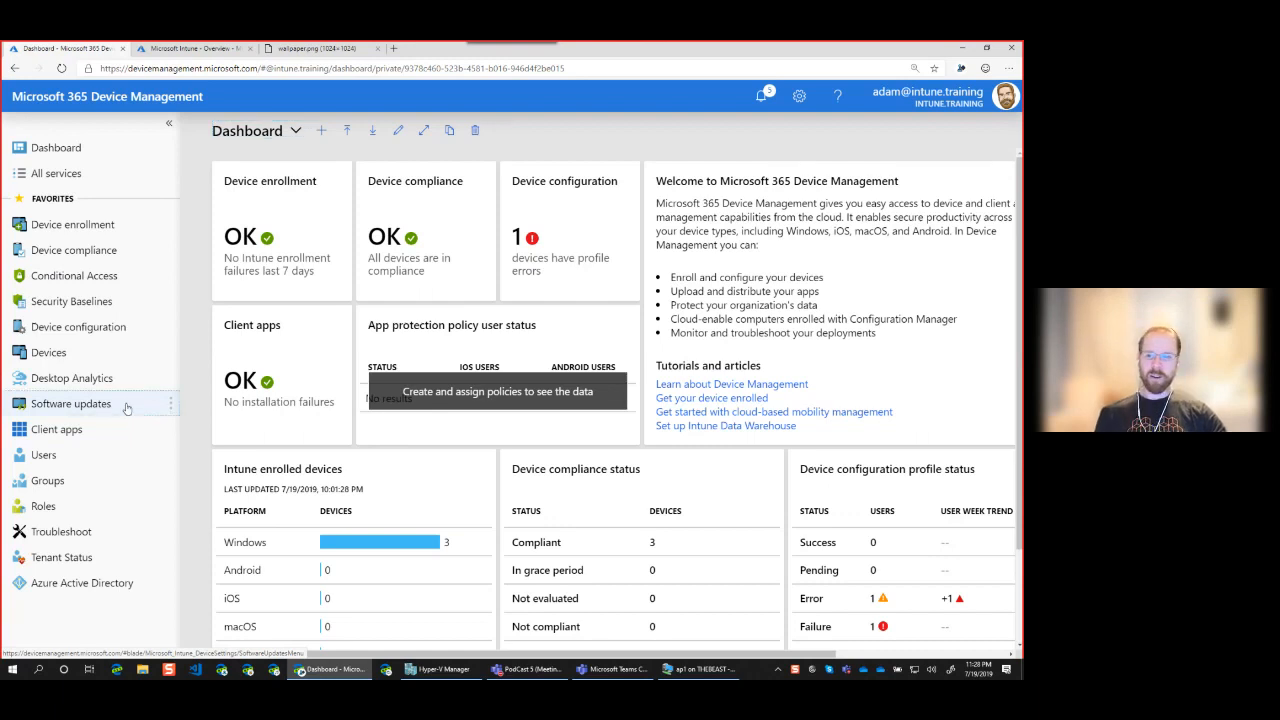
left_click(230, 74)
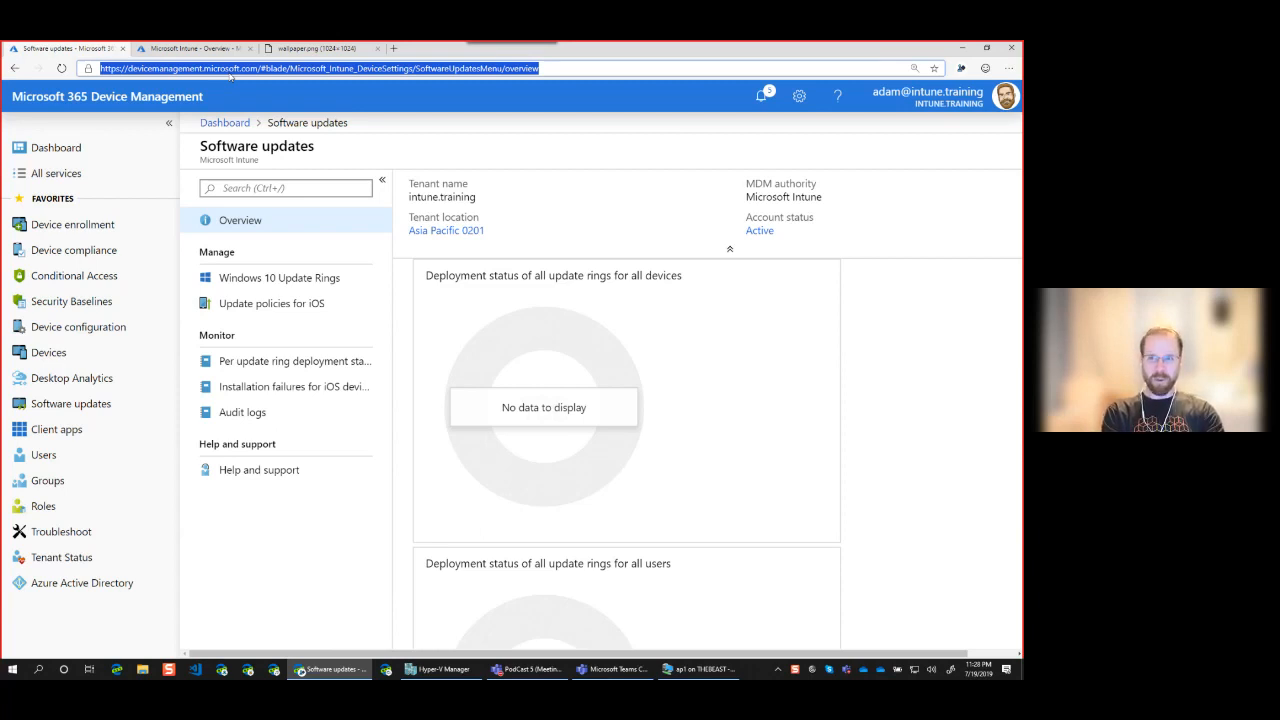
type("devicemanagement.microsoft.com")
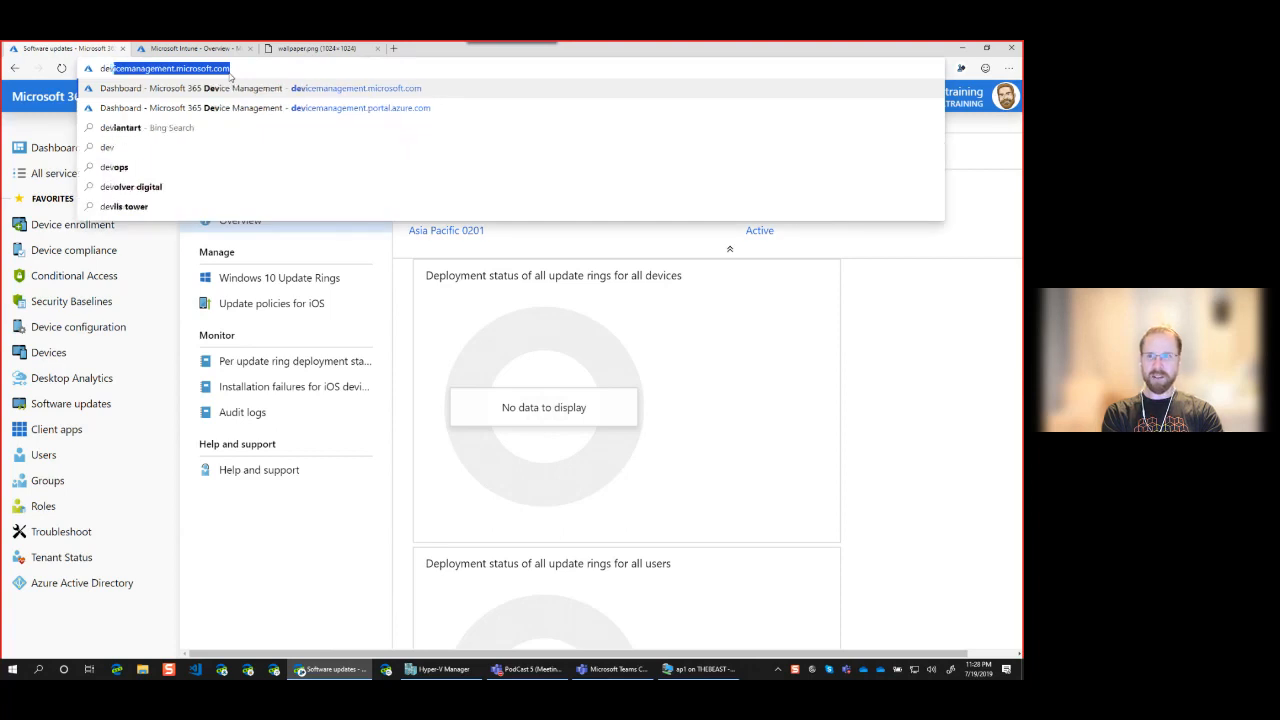
key("Return")
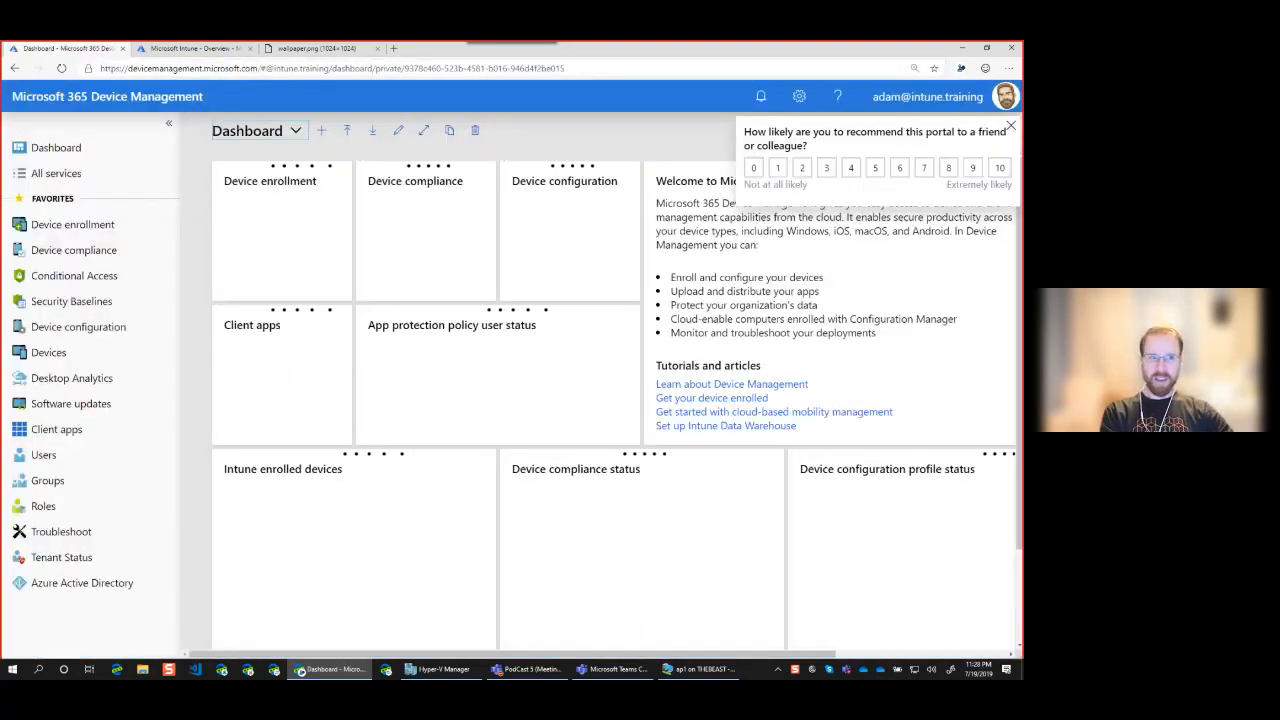
left_click(1011, 127)
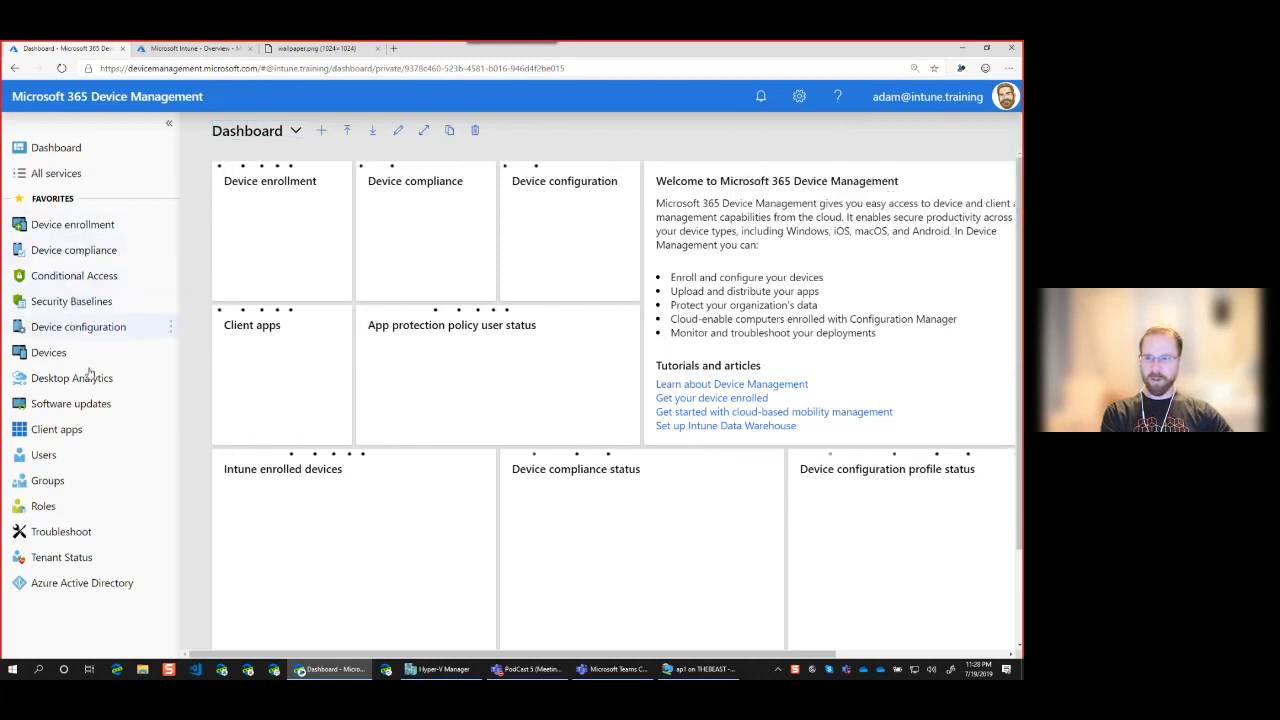
Open the Windows 10 Update Rings under Software updates and start creating a new update ring.
left_click(87, 405)
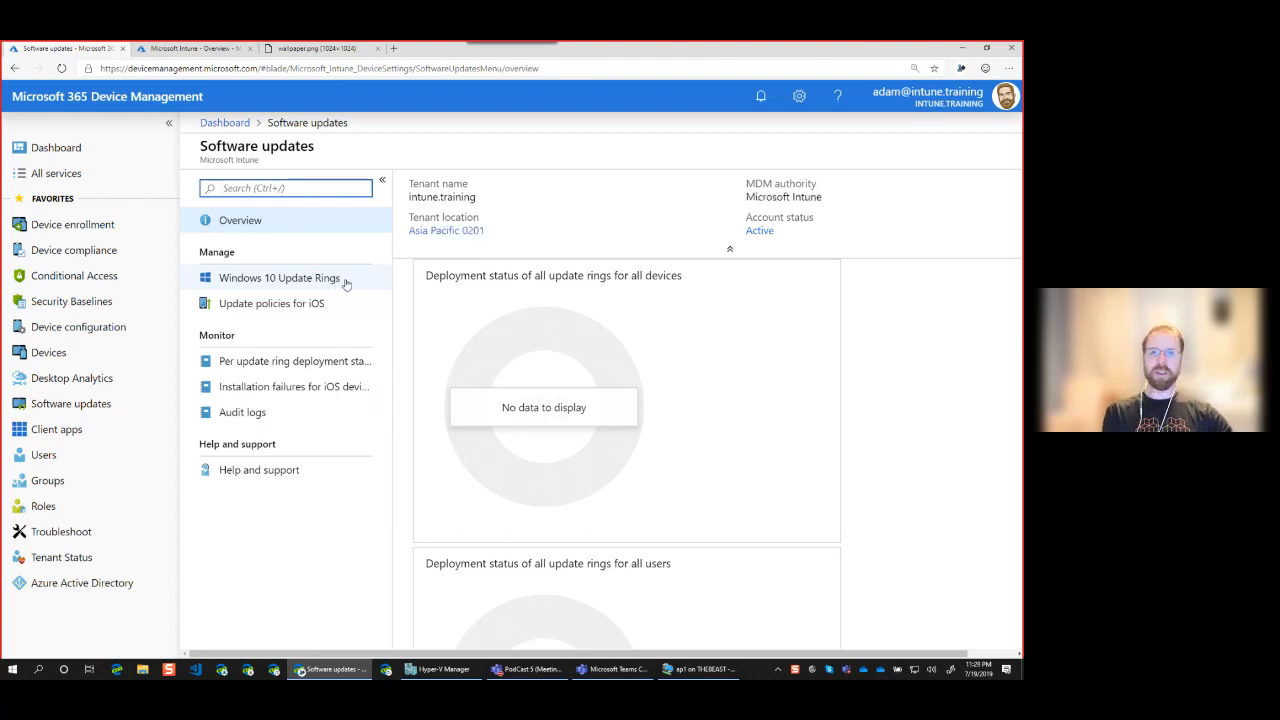
left_click(345, 284)
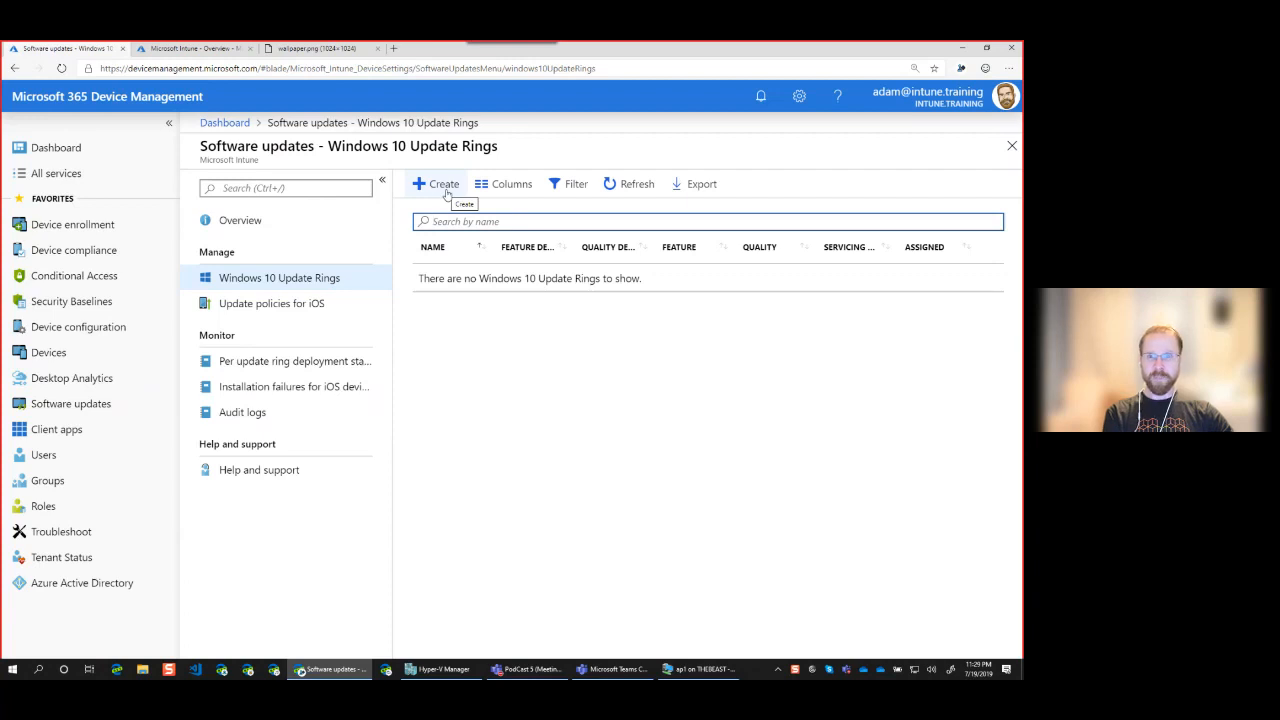
left_click(444, 185)
Enter Win10_SoftwareUpdates_Ring1 as the name of the new update ring.
left_click(333, 203)
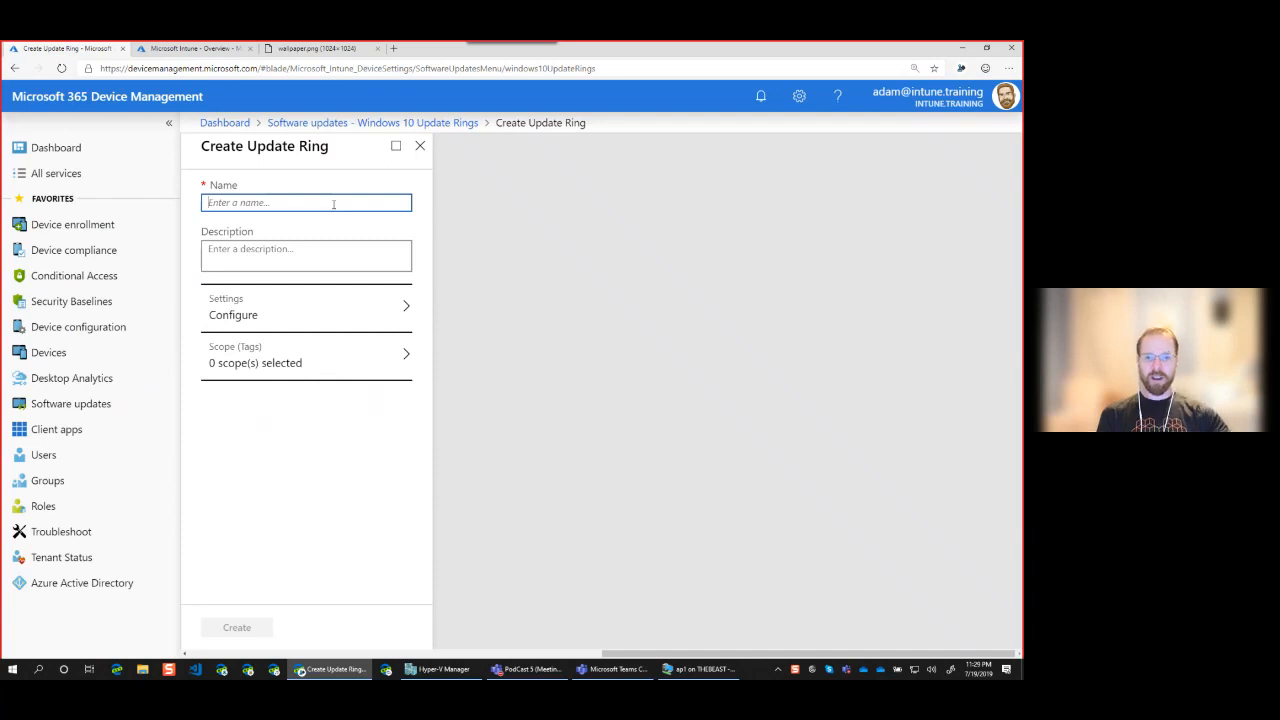
left_click_drag(649, 655, 595, 640)
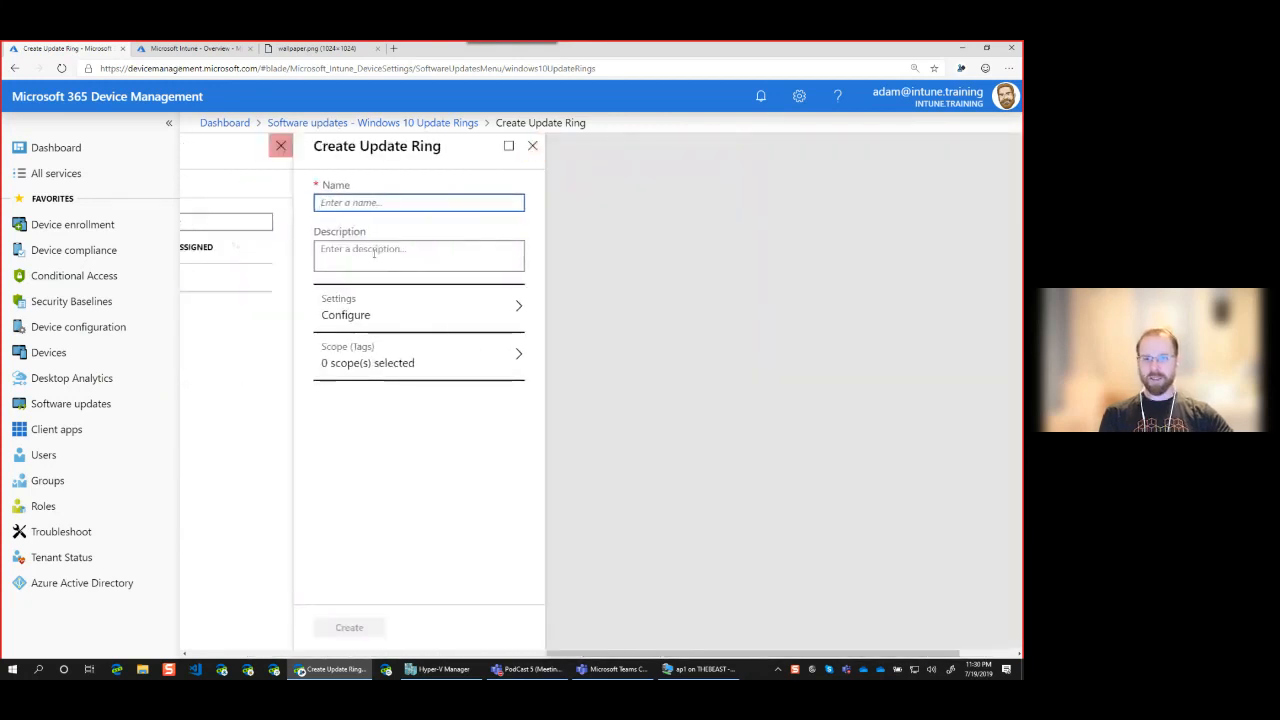
left_click_drag(715, 656, 603, 662)
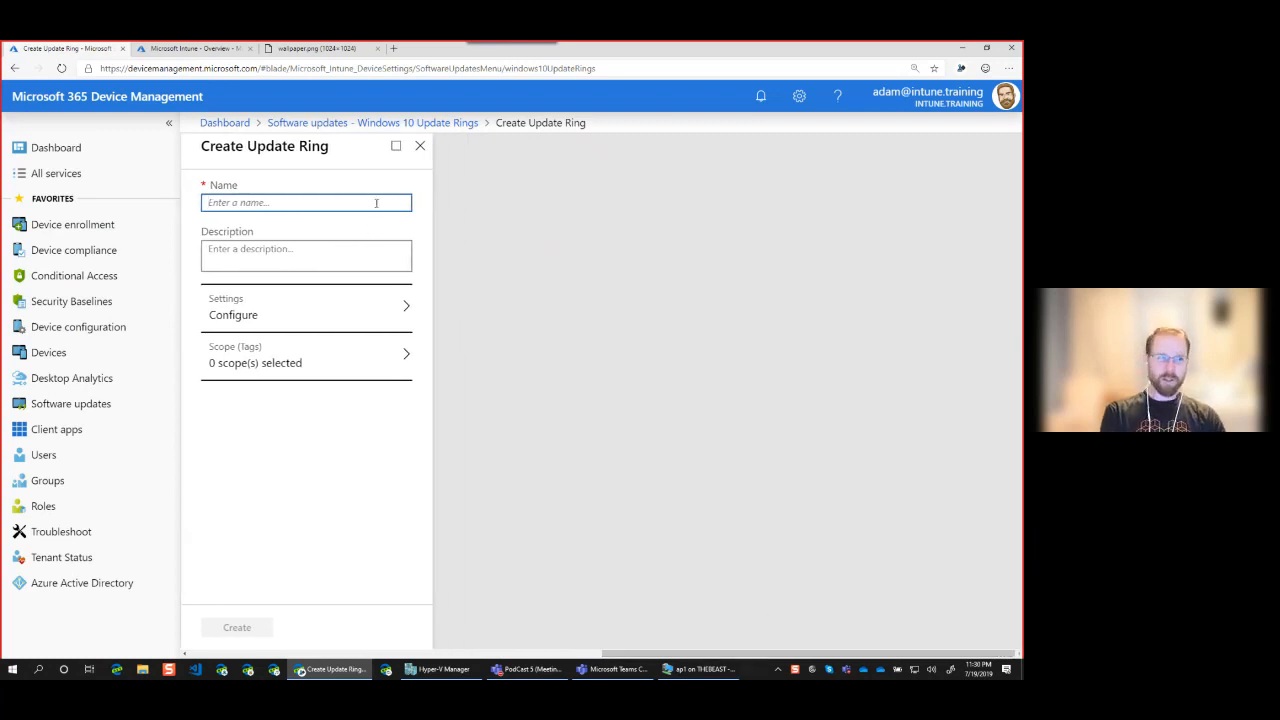
type("Wind")
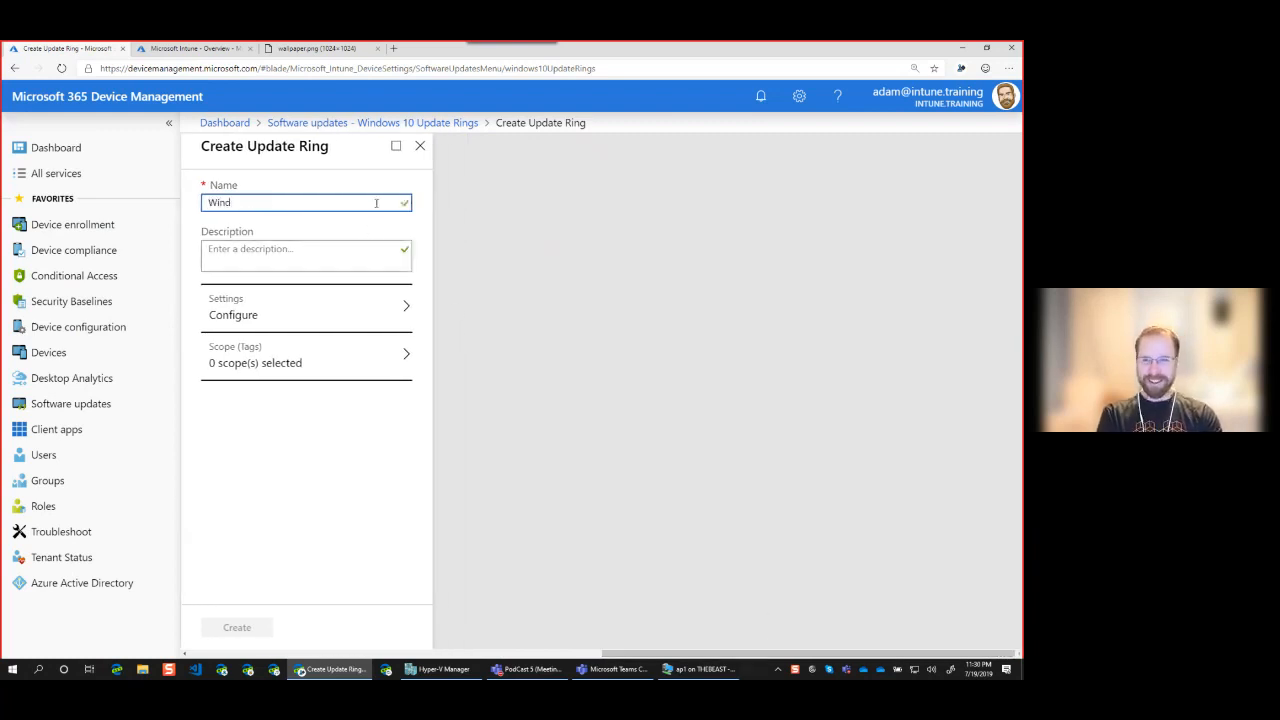
key("BackSpace")
type("1")
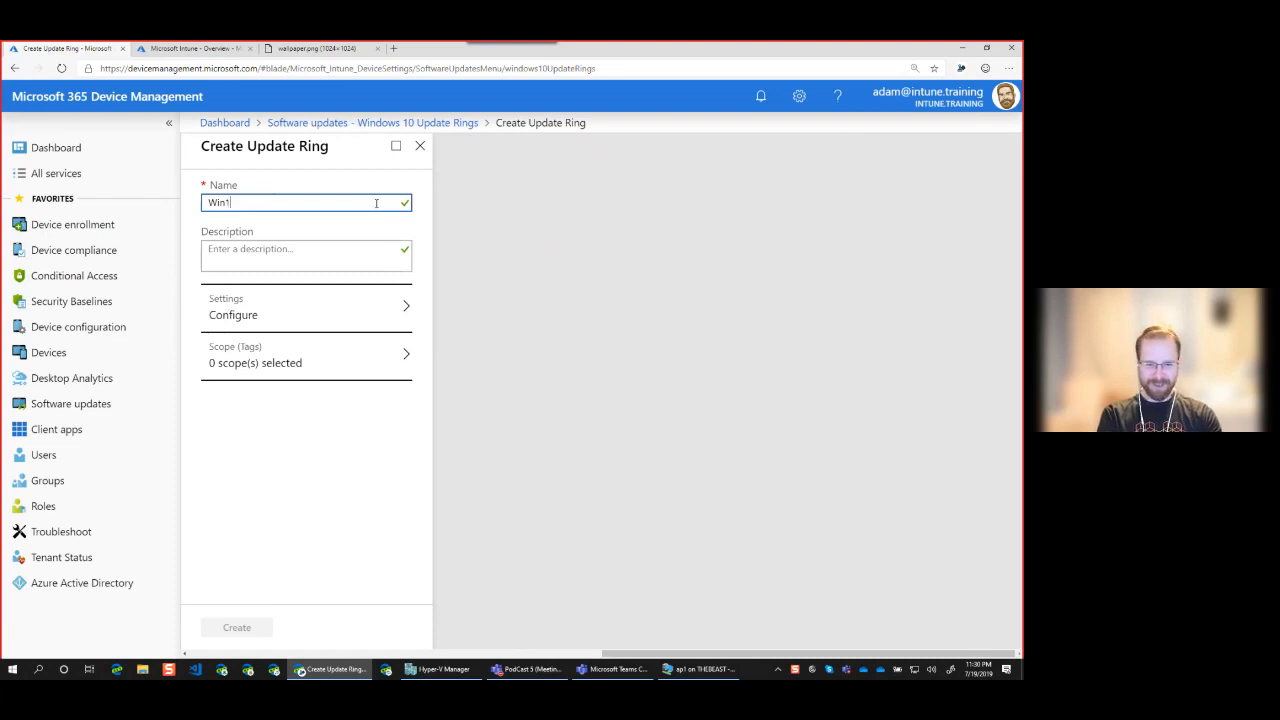
type("0_")
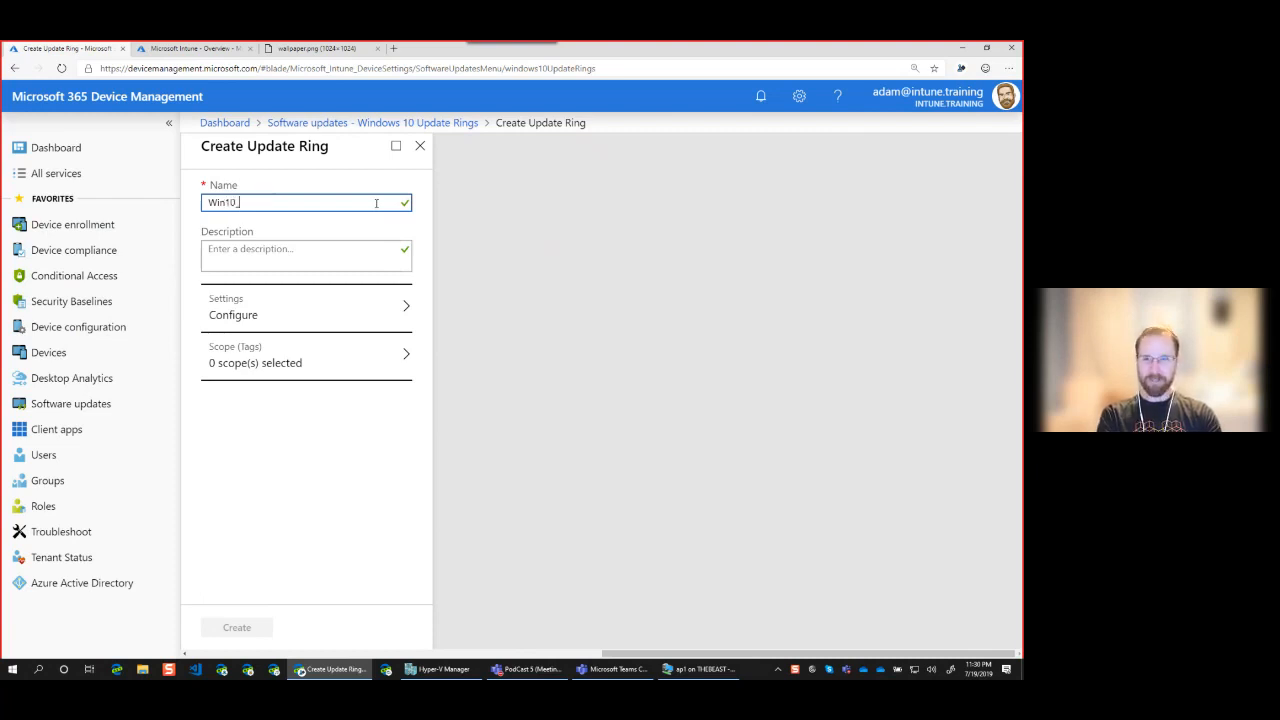
type("Software")
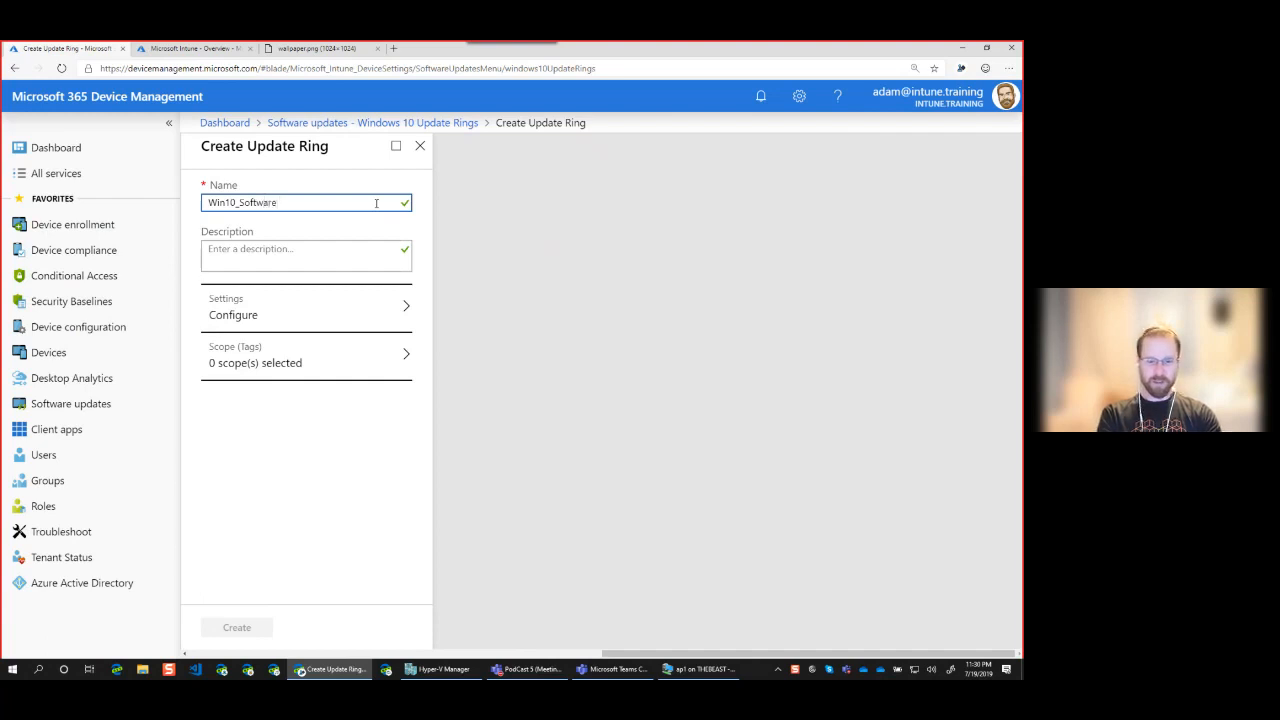
type("Up")
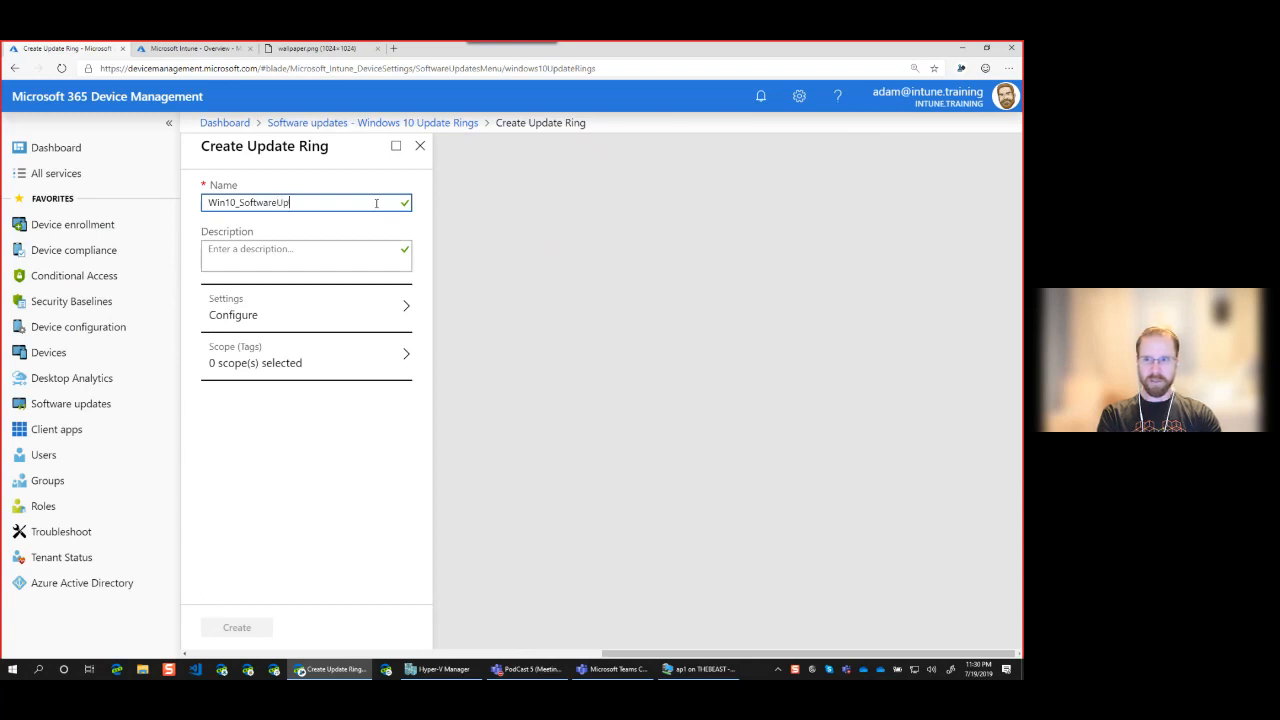
type("dates_")
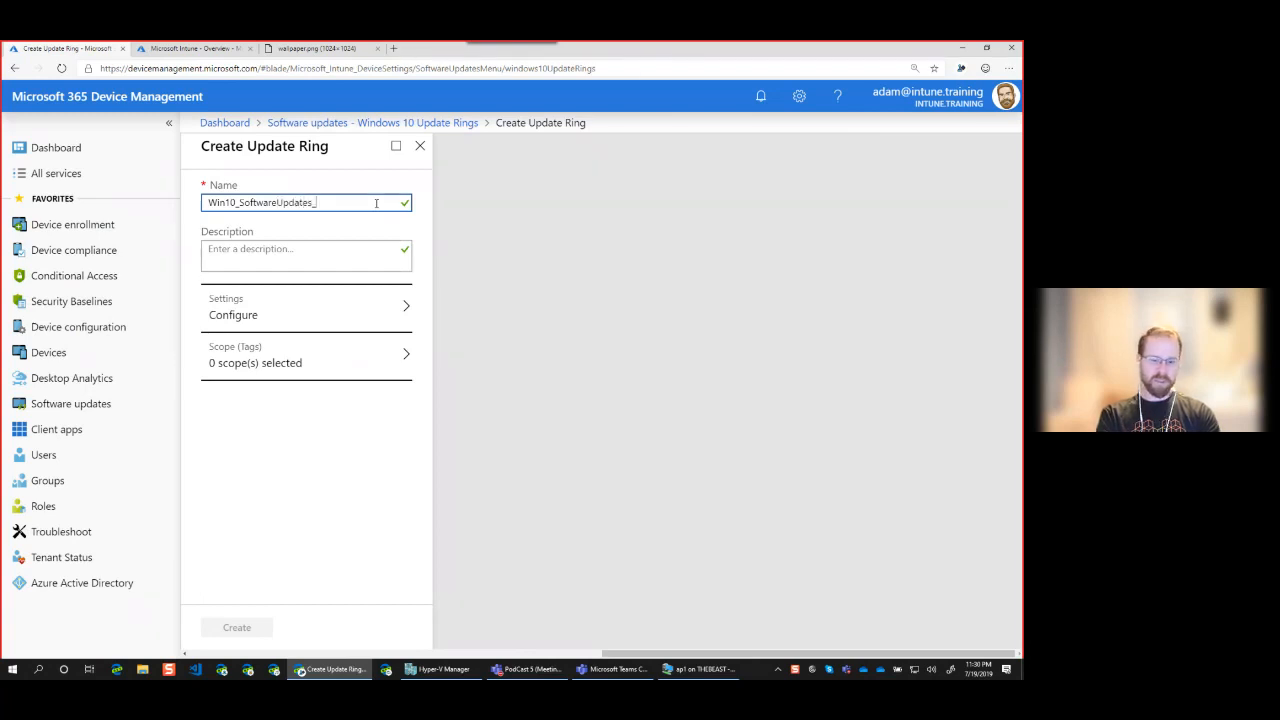
type("Ring1")
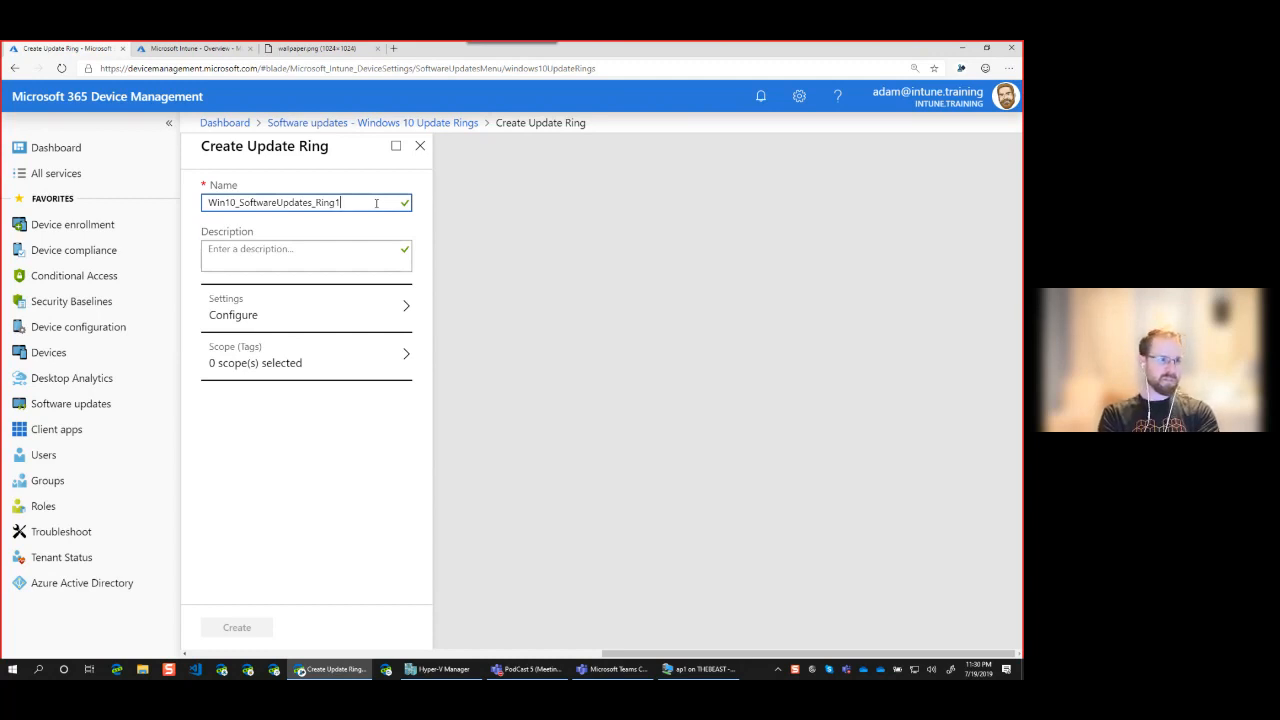
Replace the Ring1 suffix in the update ring's name with Pilot.
key("BackSpace")
key("BackSpace")
key("BackSpace")
key("BackSpace")
key("BackSpace")
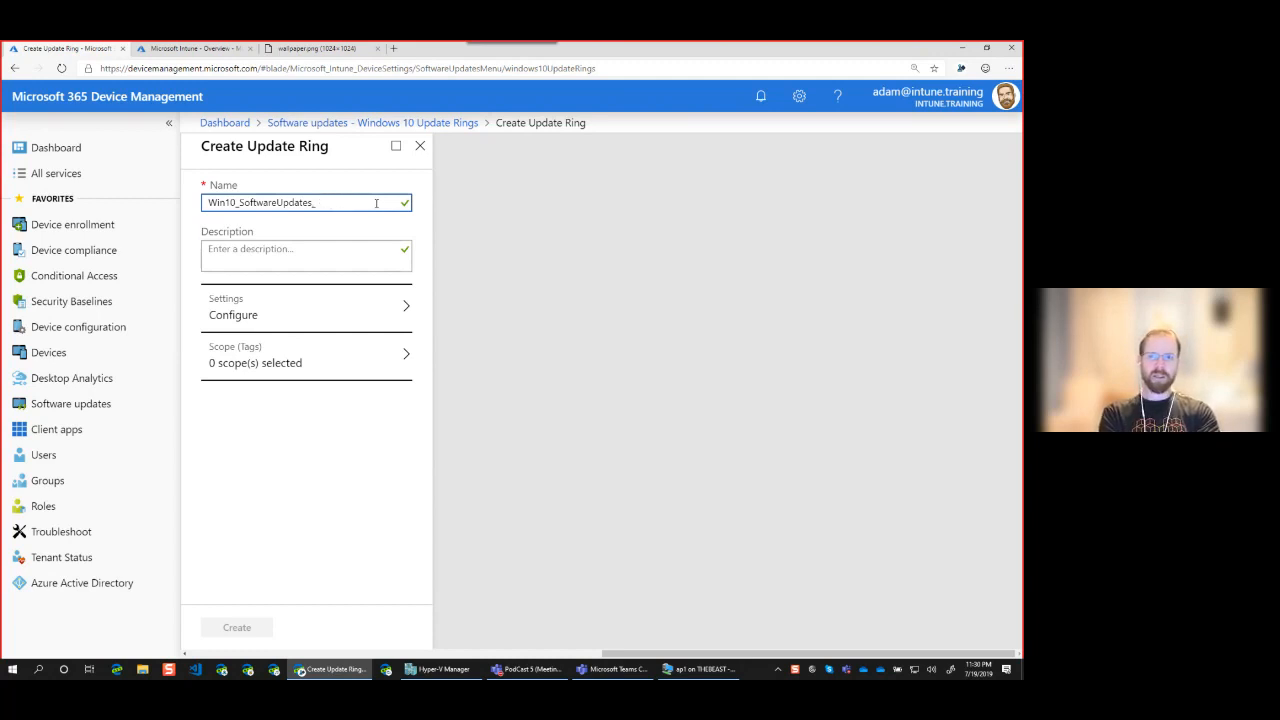
type("Pilot")
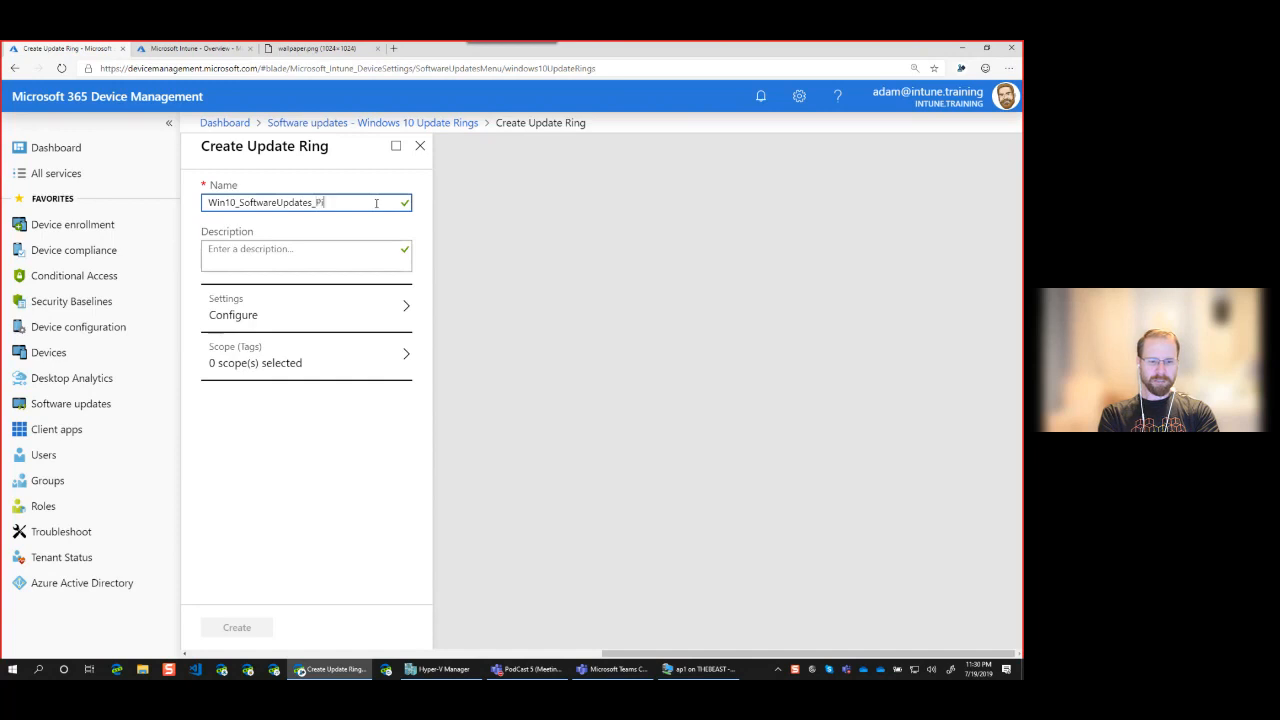
Open the update ring's settings and review the available servicing channel options.
left_click(371, 319)
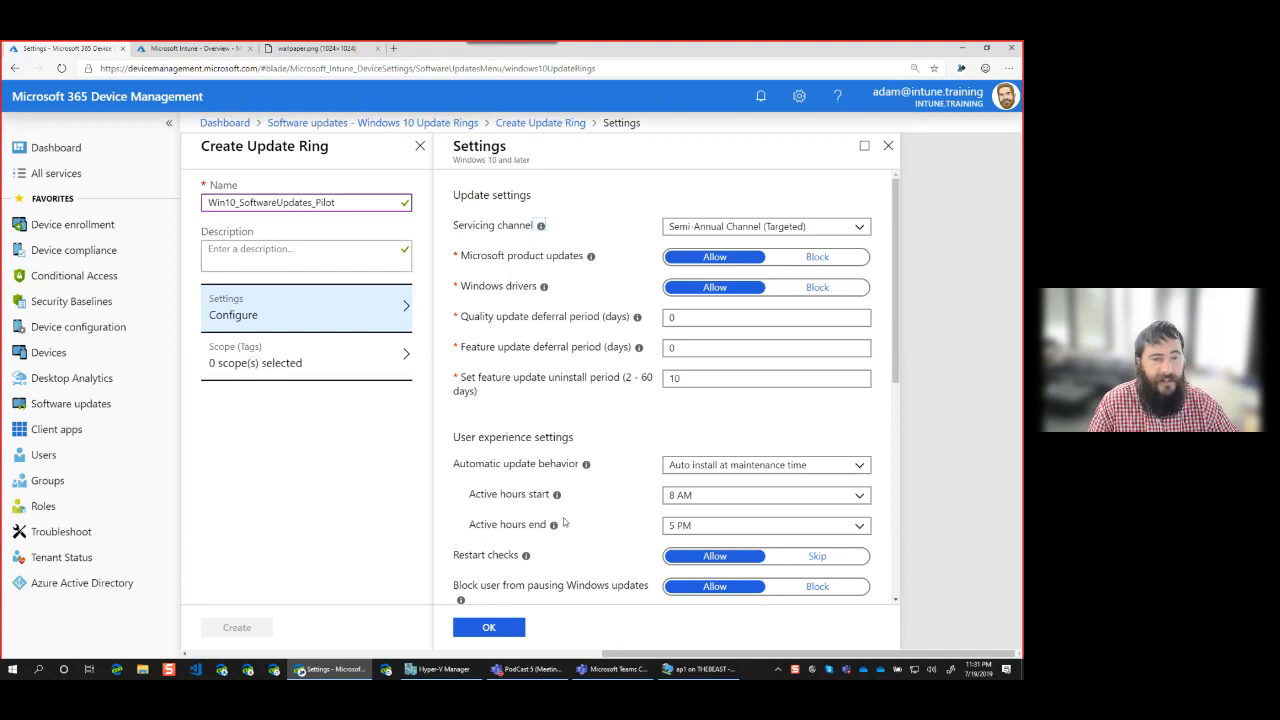
left_click(838, 230)
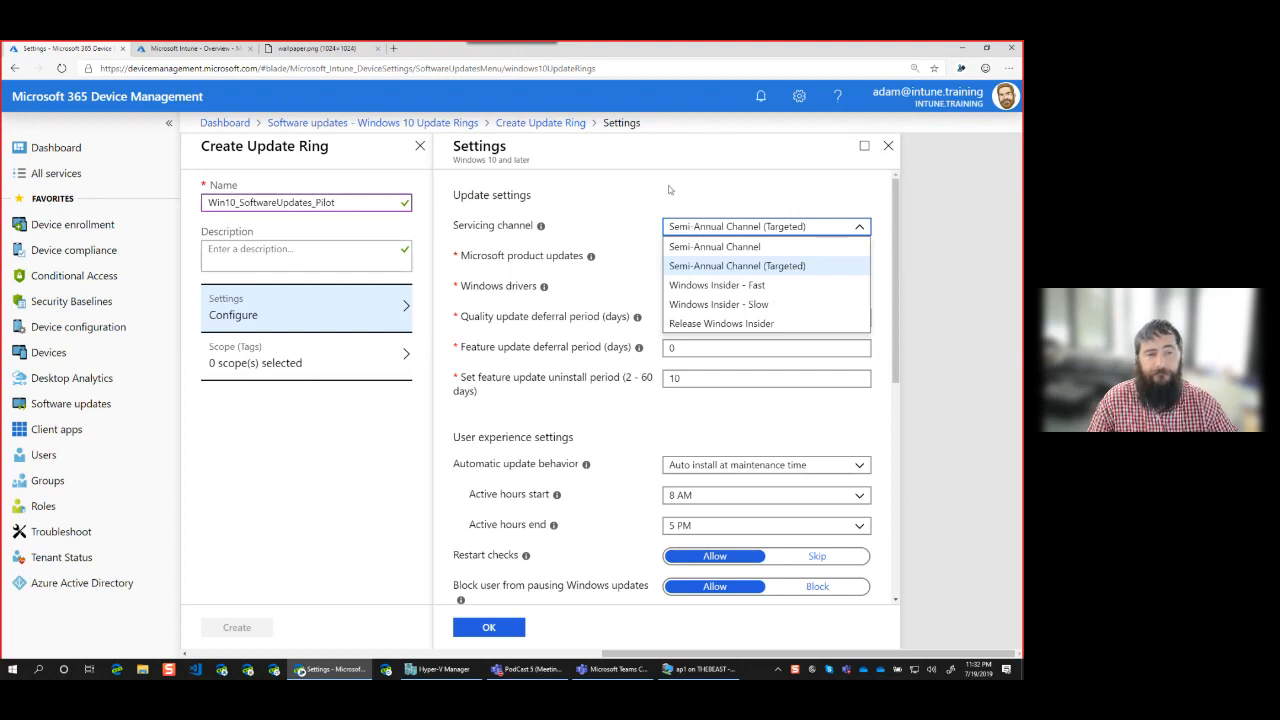
left_click(689, 181)
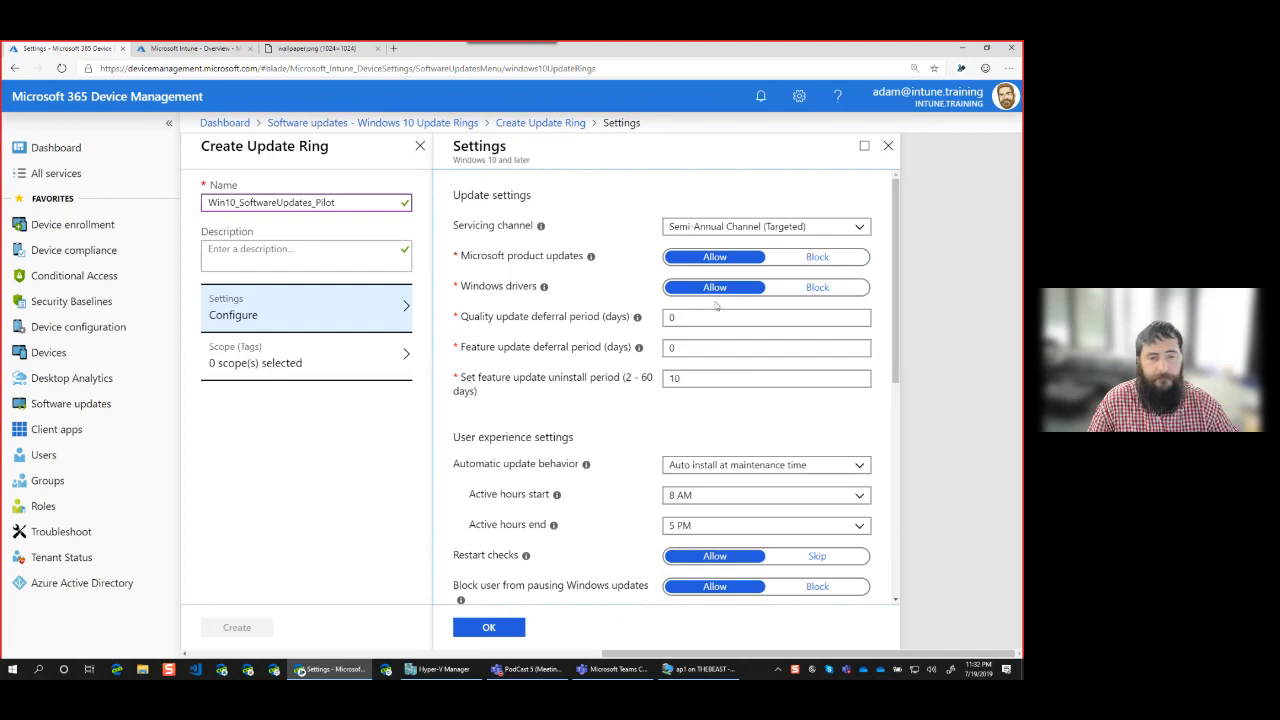
Switch to the ap1 virtual machine and open its Windows Update settings.
left_click(698, 669)
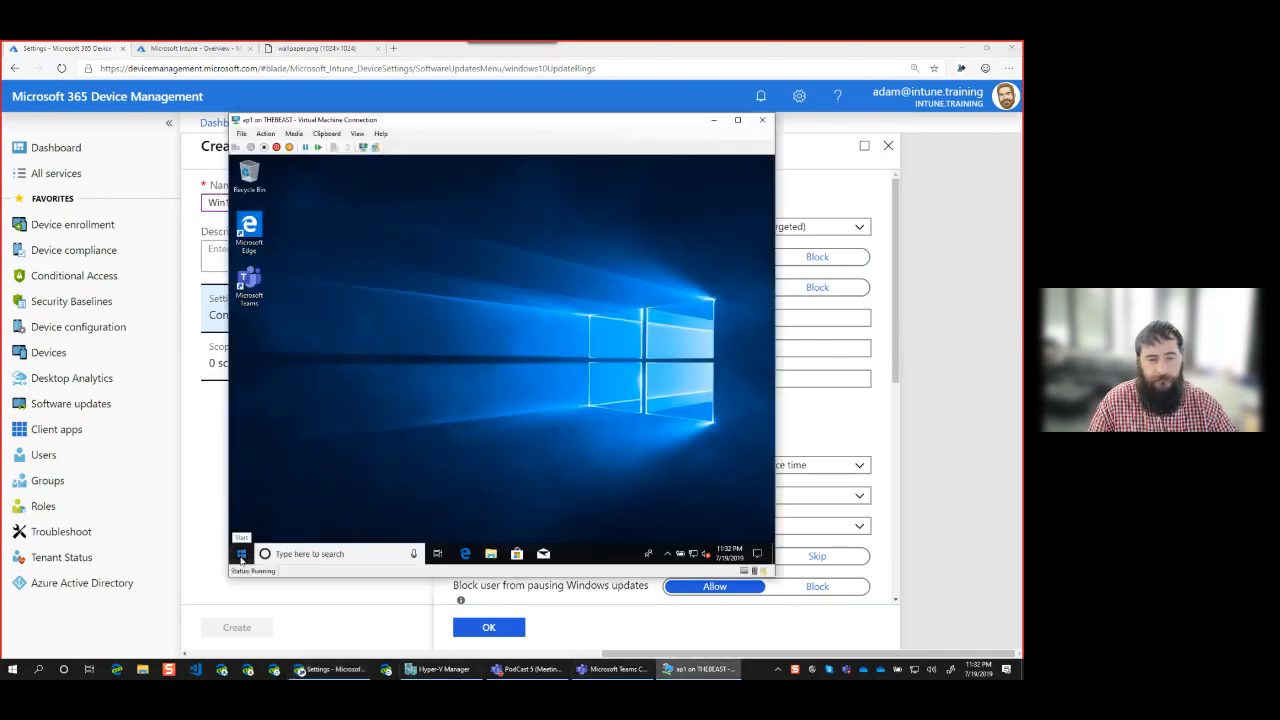
left_click(241, 553)
left_click(242, 506)
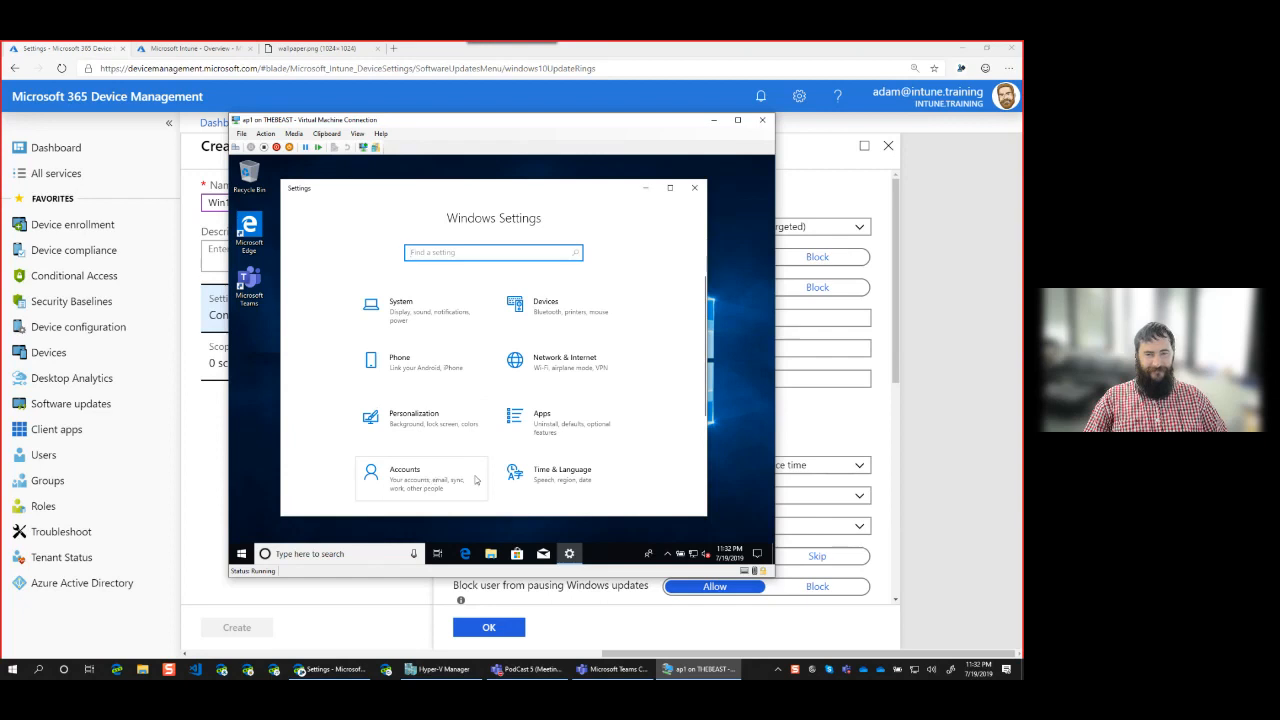
scroll(436, 476, "down", 3)
left_click(397, 470)
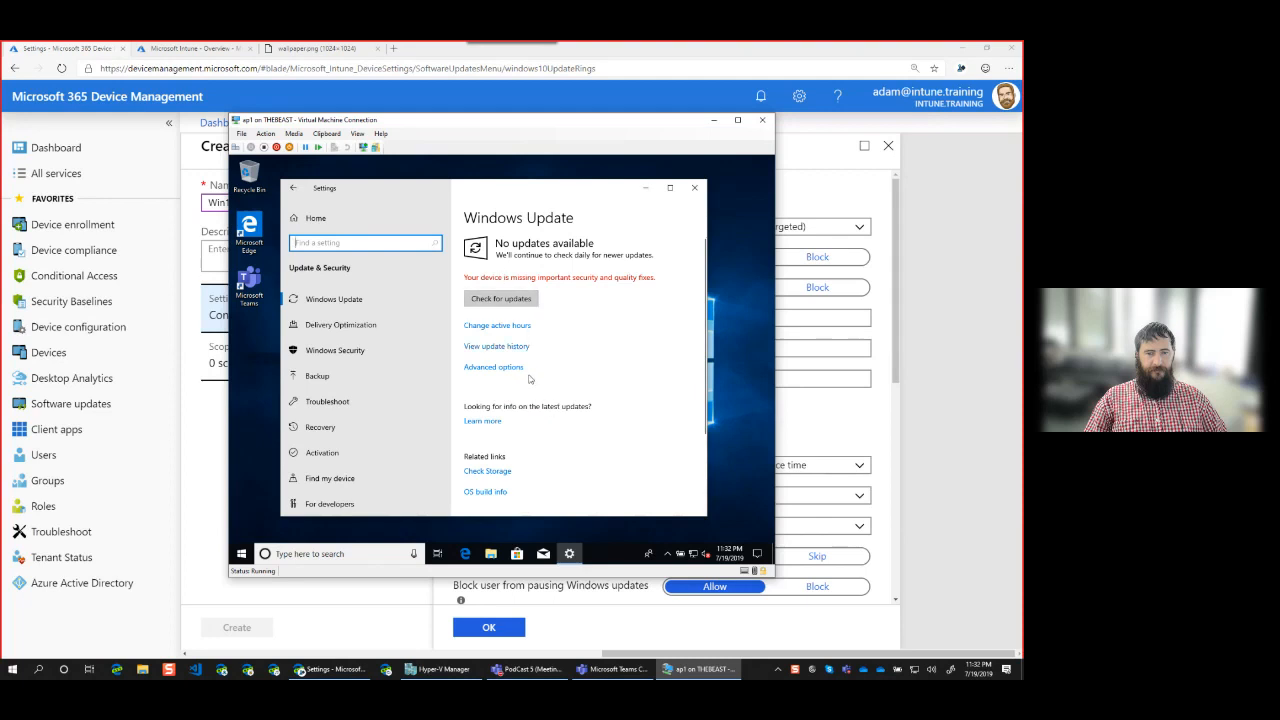
Open the virtual machine's Windows Update advanced options and arrange its window side by side with the update ring settings.
left_click(671, 189)
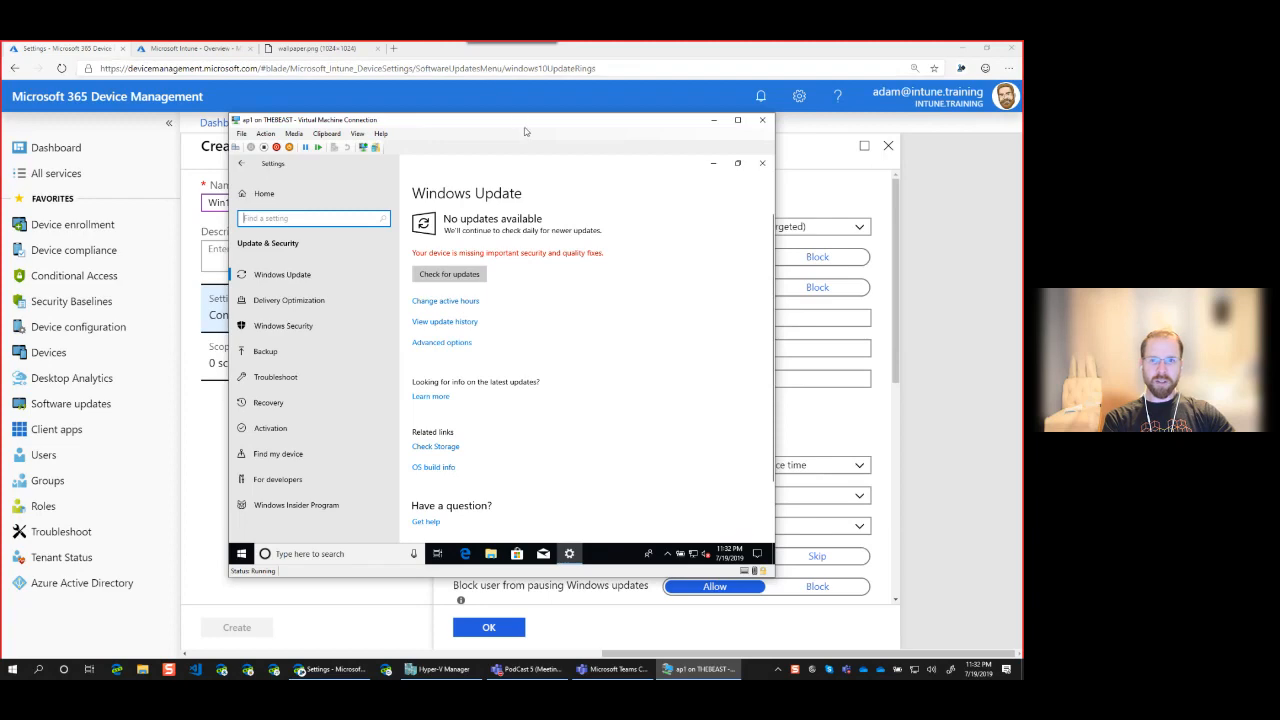
left_click_drag(525, 124, 190, 161)
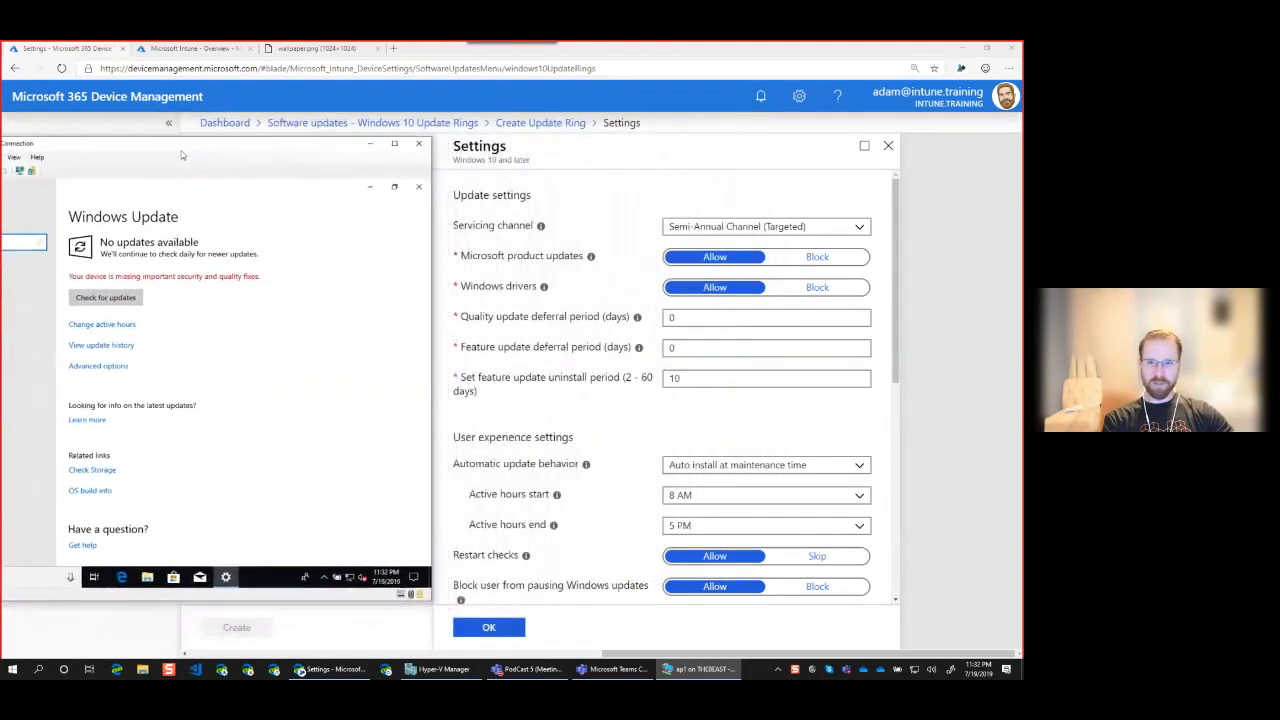
left_click(110, 372)
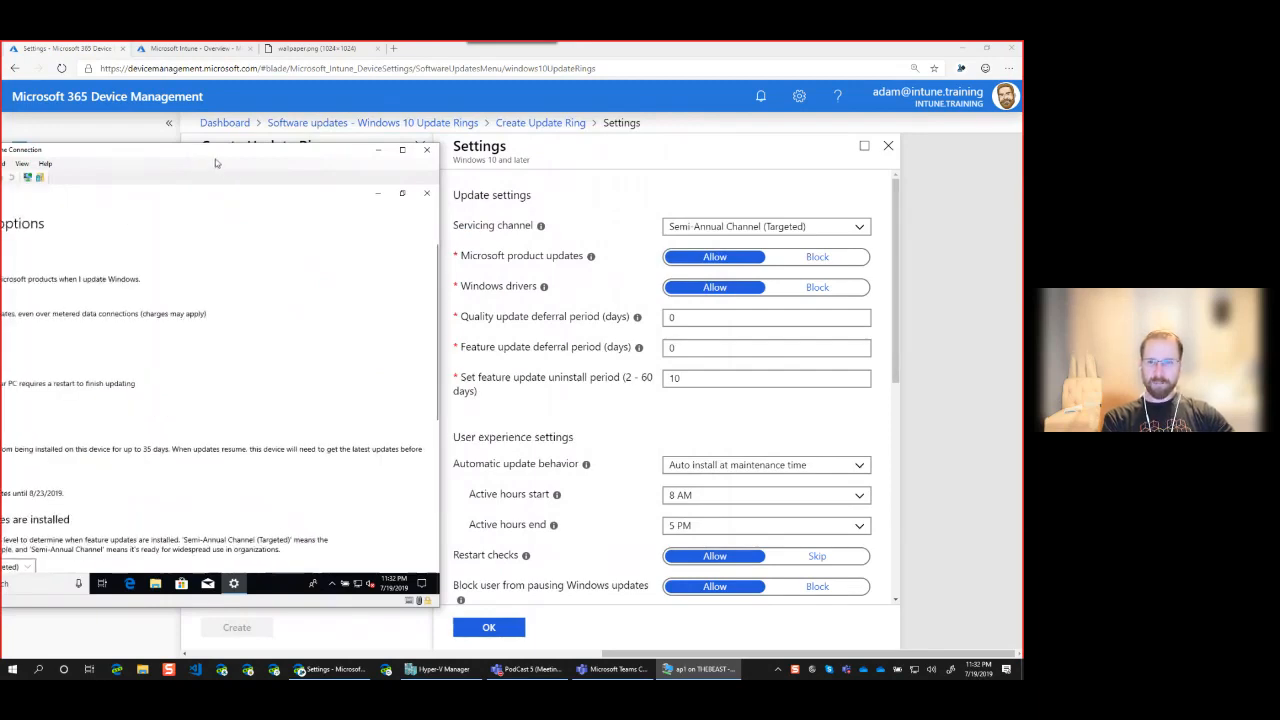
left_click_drag(208, 153, 332, 148)
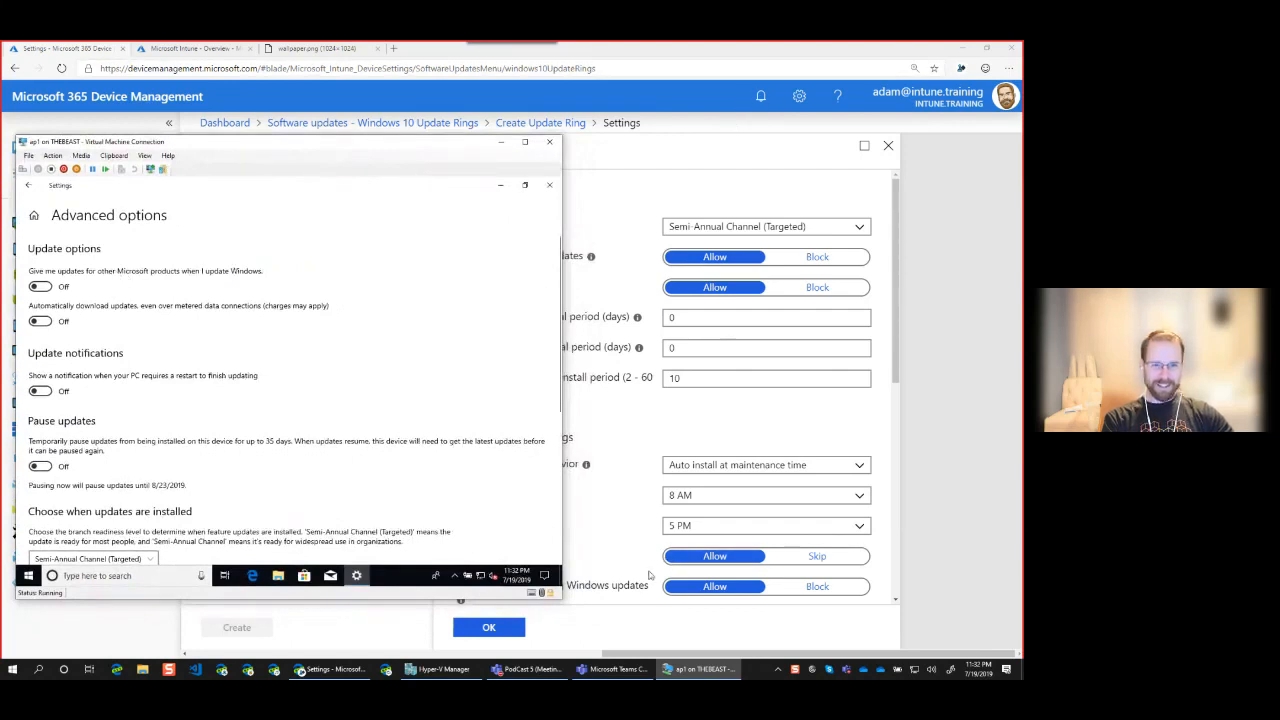
left_click(650, 657)
left_click_drag(650, 657, 599, 657)
left_click(676, 676)
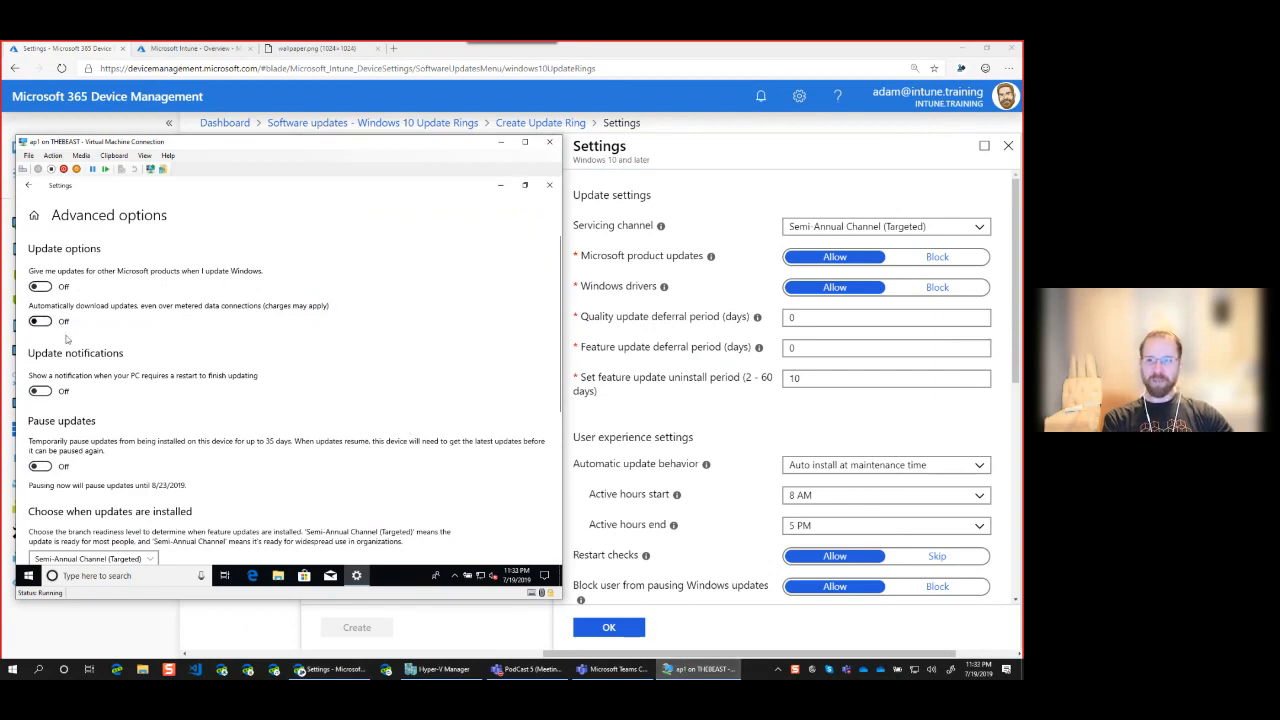
Review the virtual machine's advanced update options, including the branch readiness levels and the feature and quality update deferral settings.
scroll(80, 378, "down", 2)
scroll(80, 384, "down", 2)
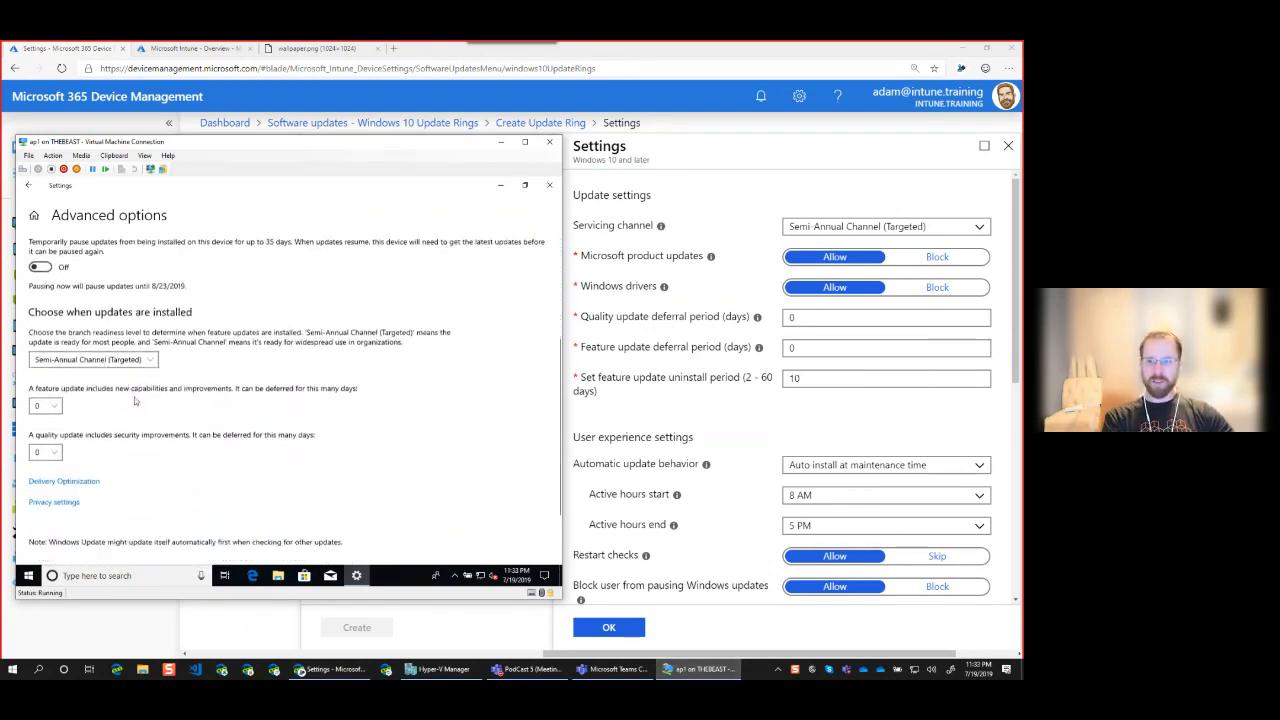
left_click(150, 357)
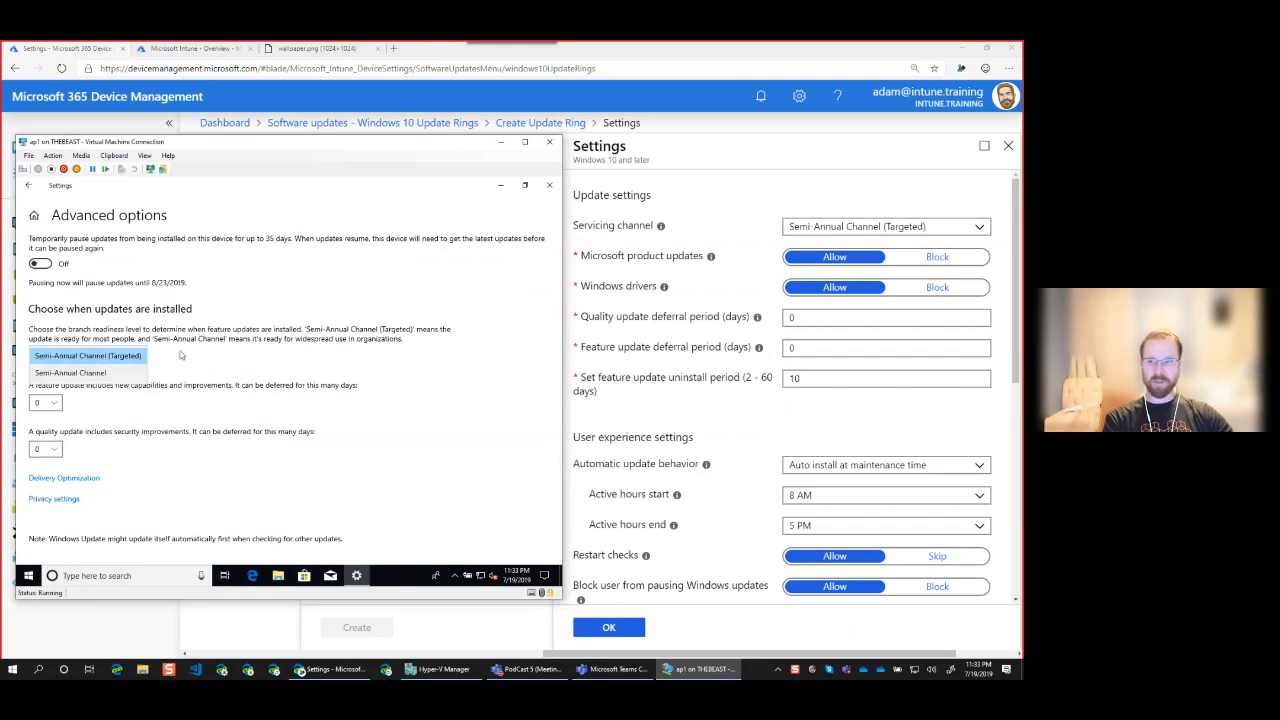
left_click(233, 350)
scroll(137, 430, "down", 1)
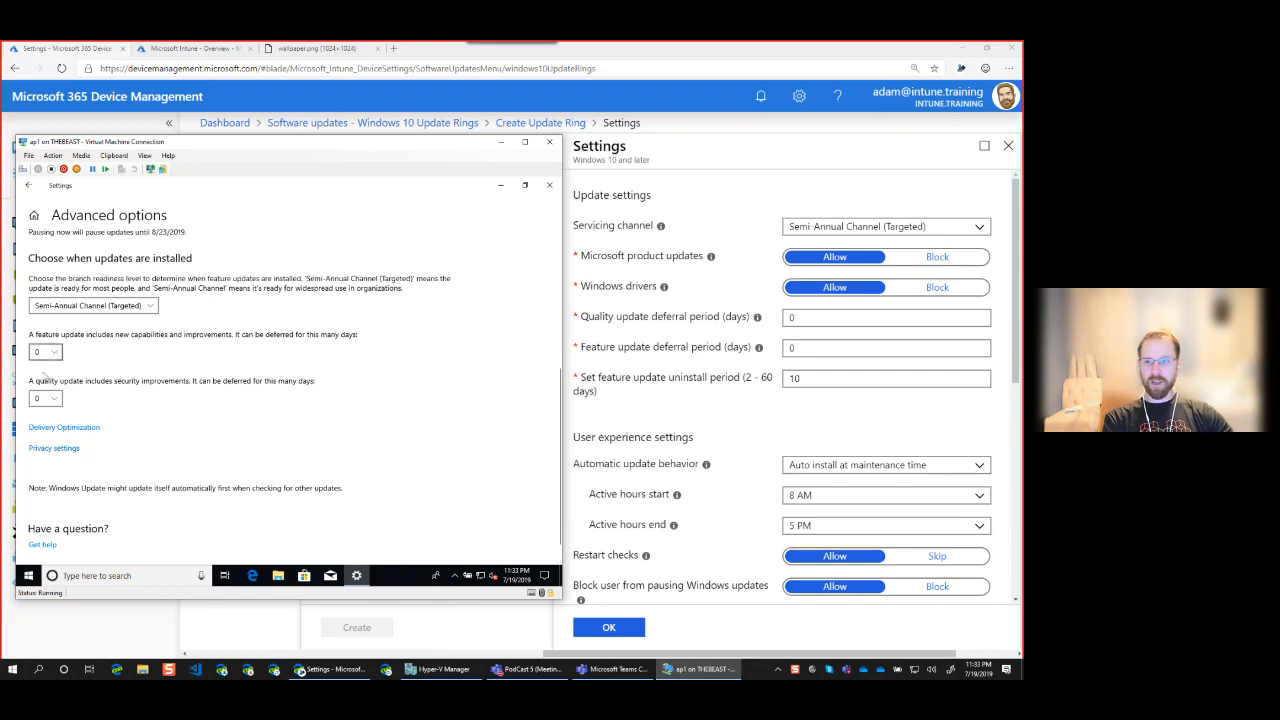
scroll(102, 369, "up", 1)
scroll(102, 369, "up", 5)
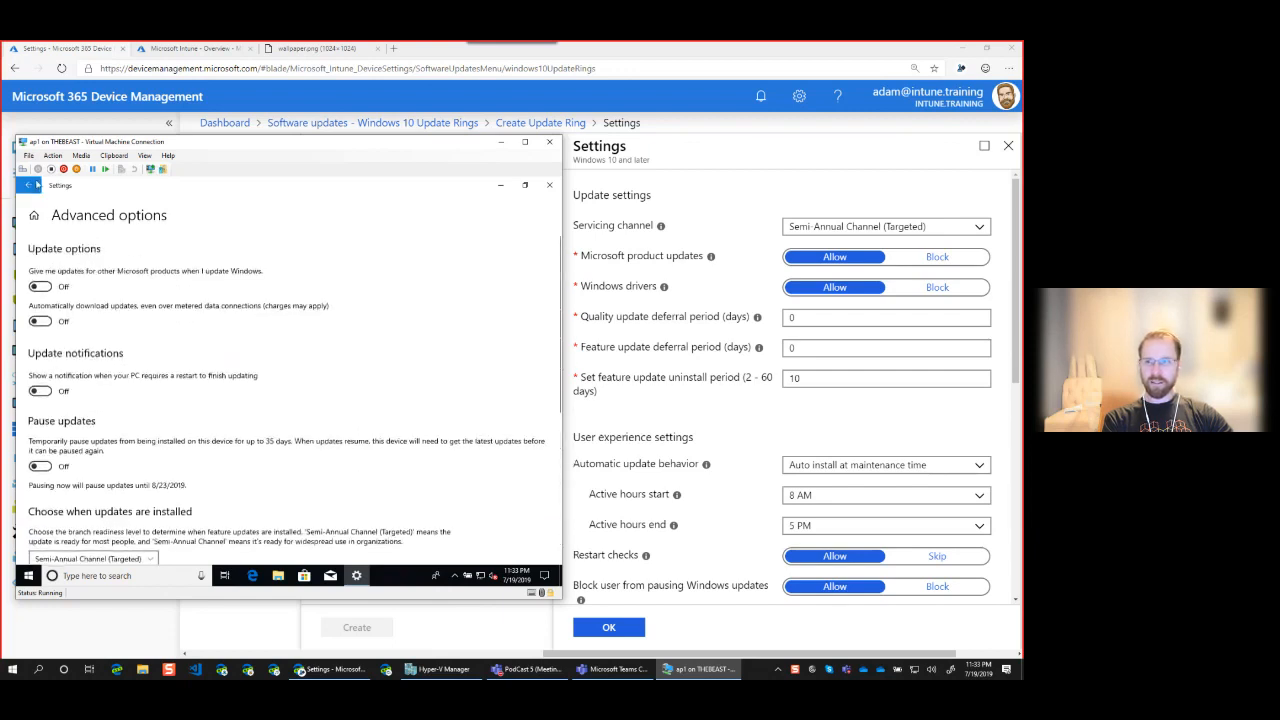
Check the active hours in the virtual machine's Windows Update settings, dismiss them unsaved, and return to the update ring settings.
left_click(28, 185)
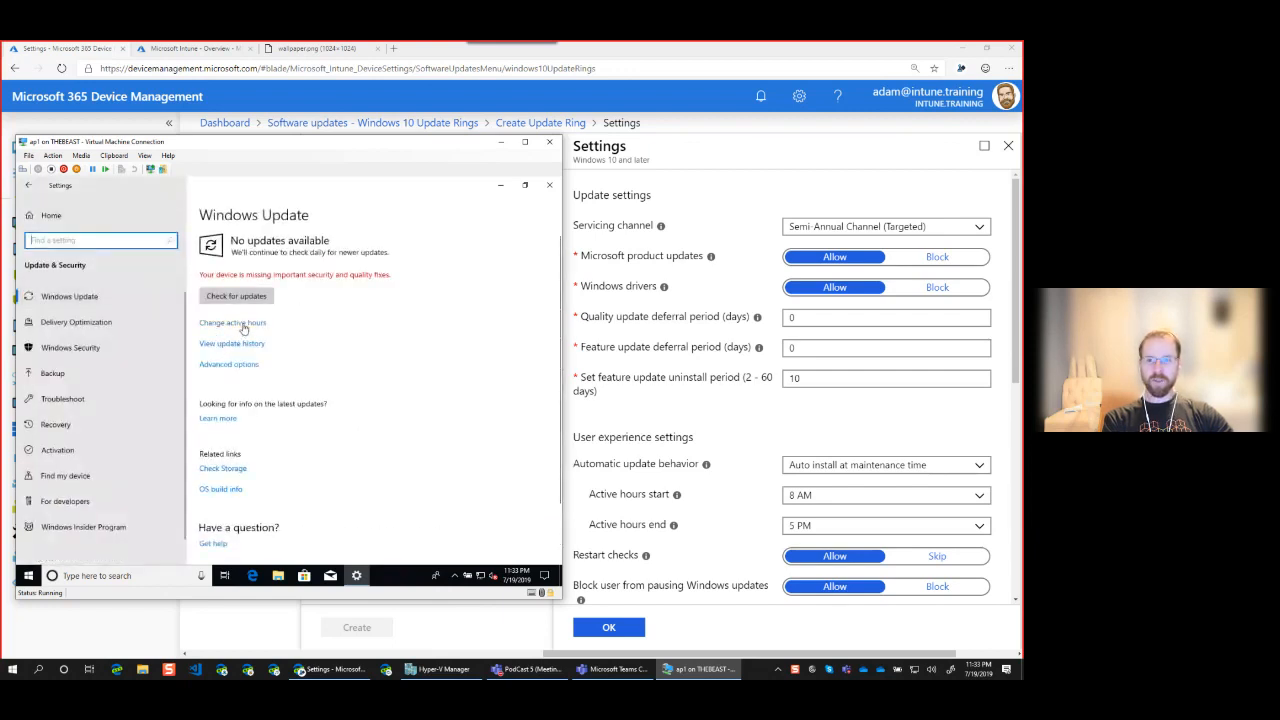
left_click(236, 323)
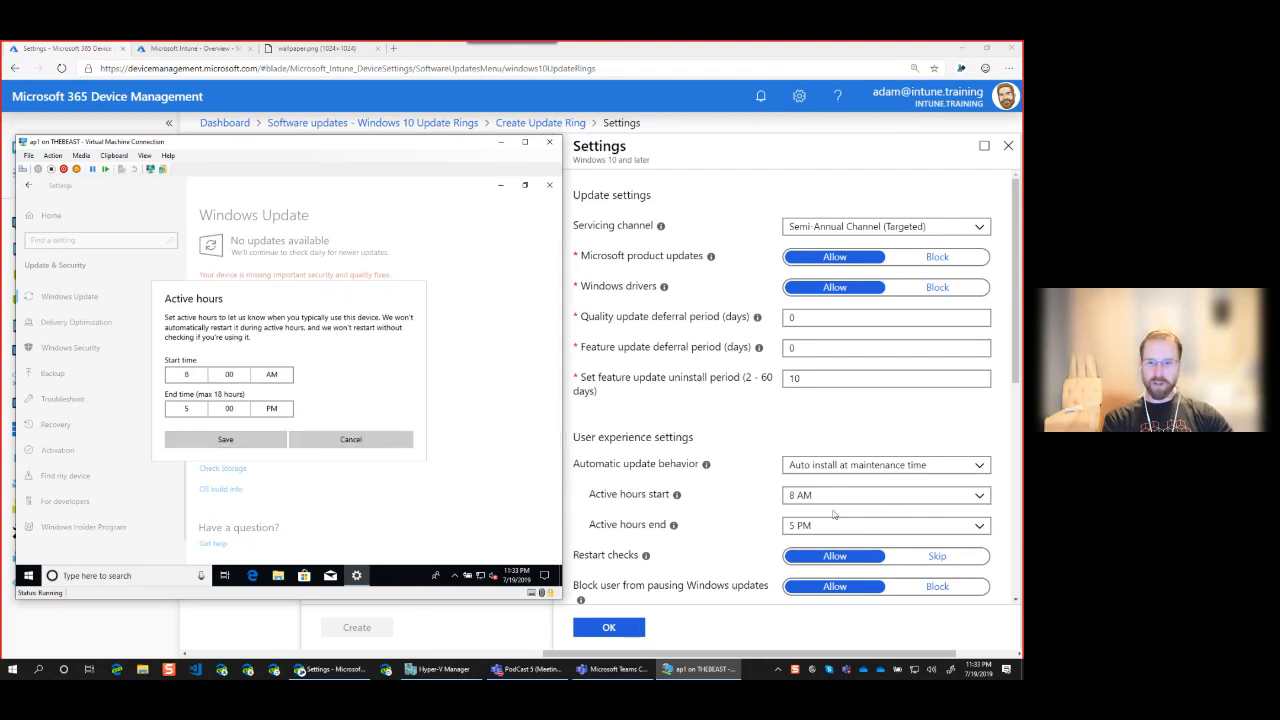
left_click(366, 446)
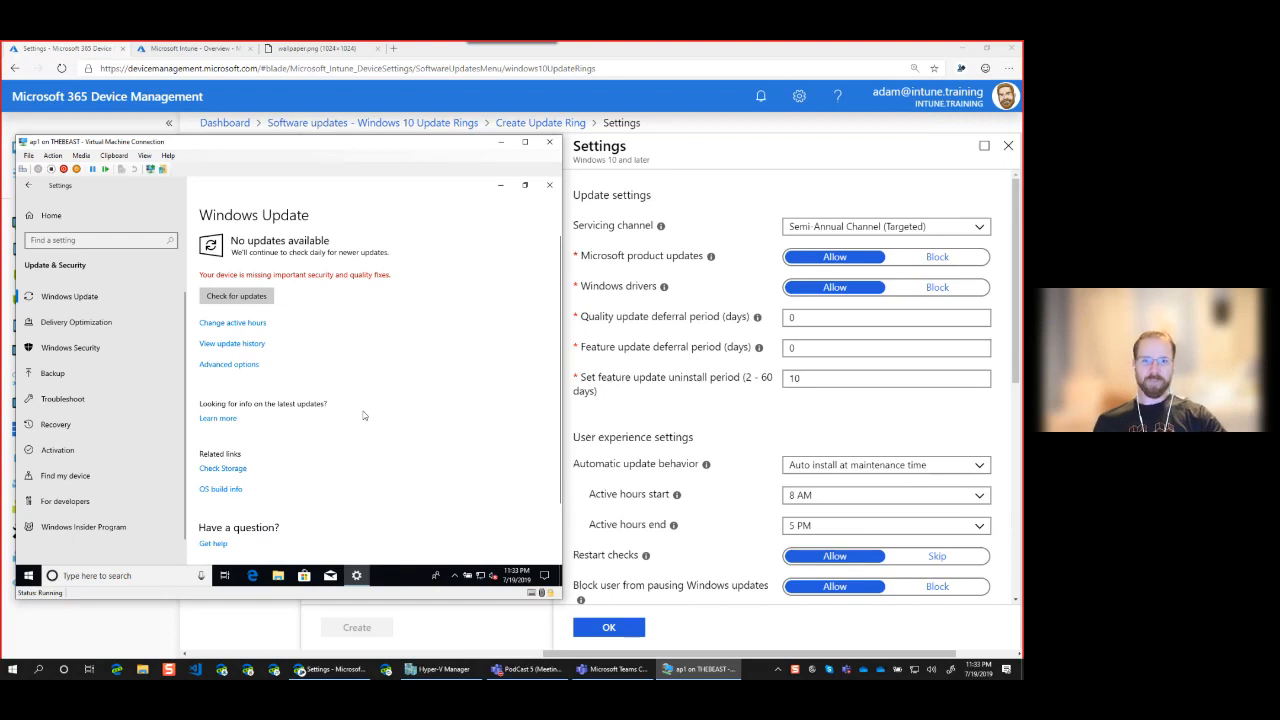
left_click(502, 143)
left_click_drag(684, 656, 767, 656)
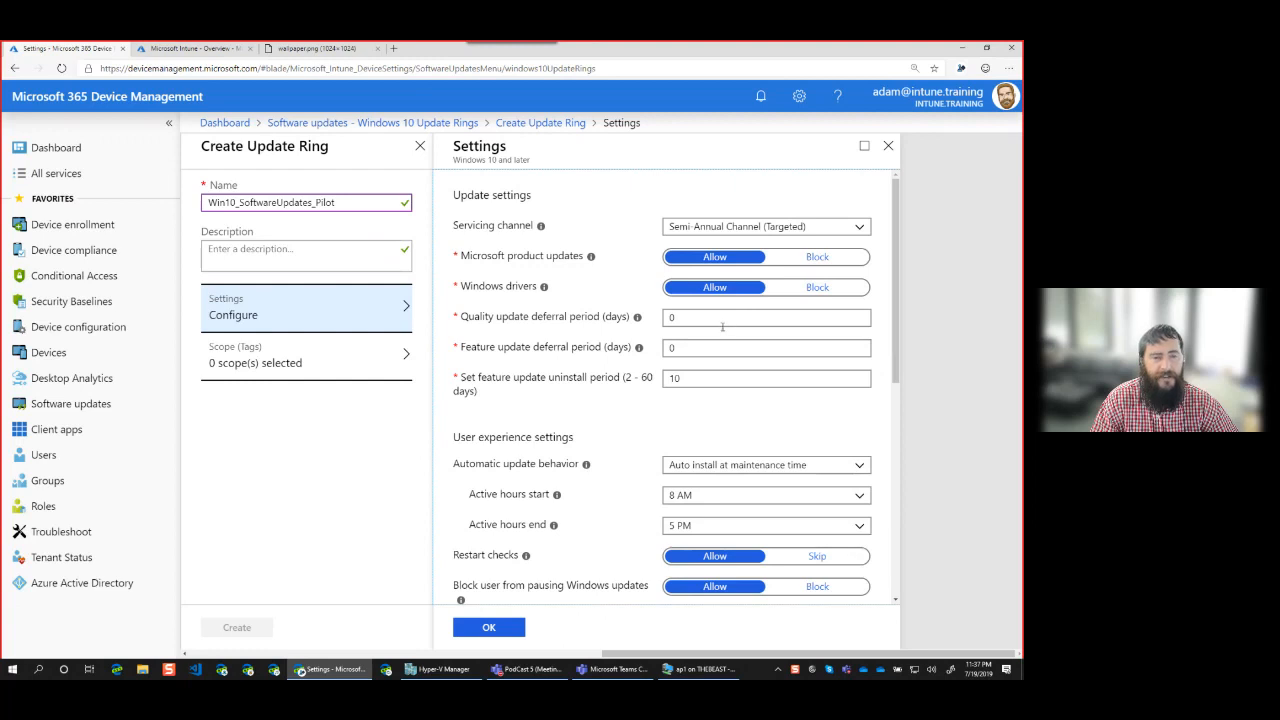
Set the update ring's quality update deferral period to 2 days and its feature update deferral period to 30 days.
left_click(722, 325)
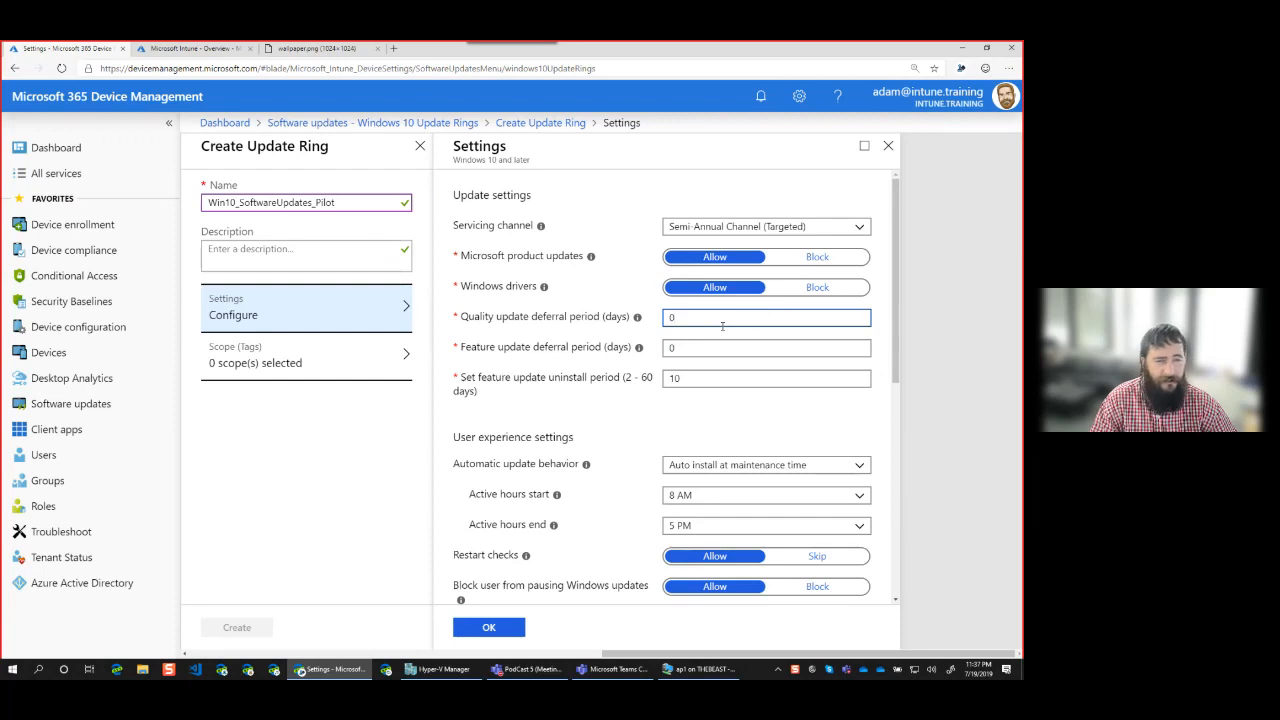
left_click(859, 229)
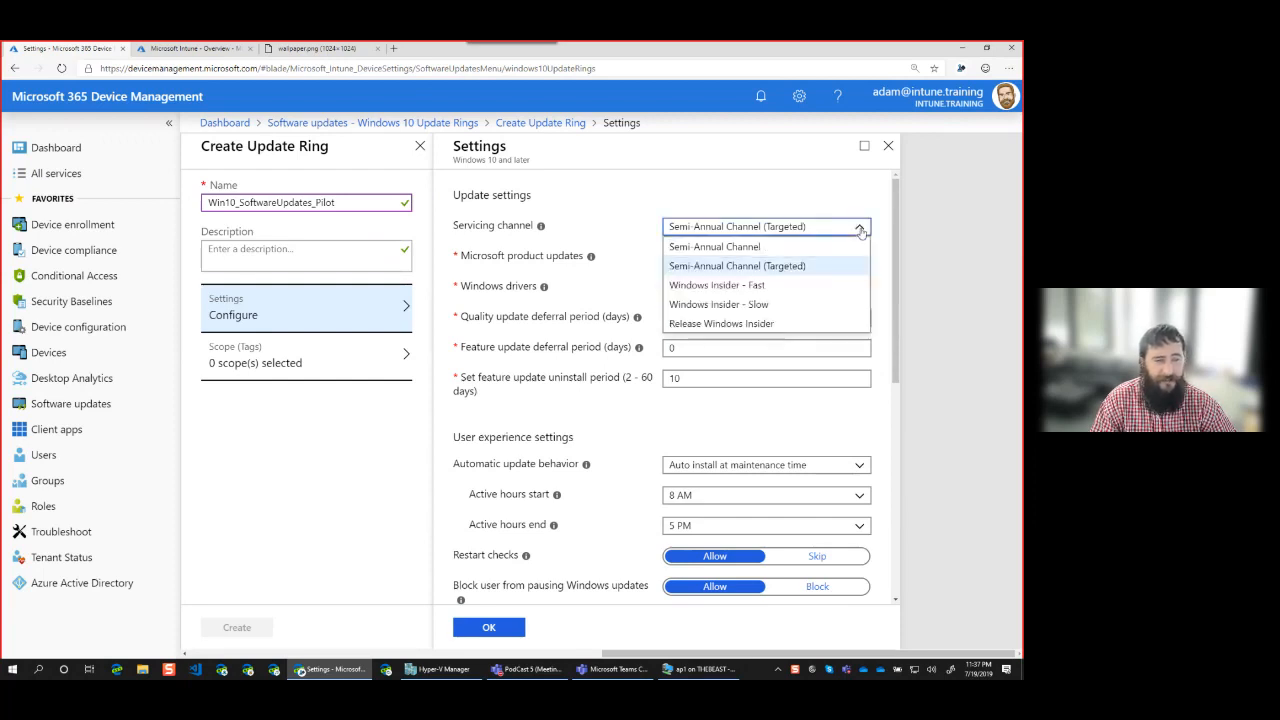
left_click(860, 230)
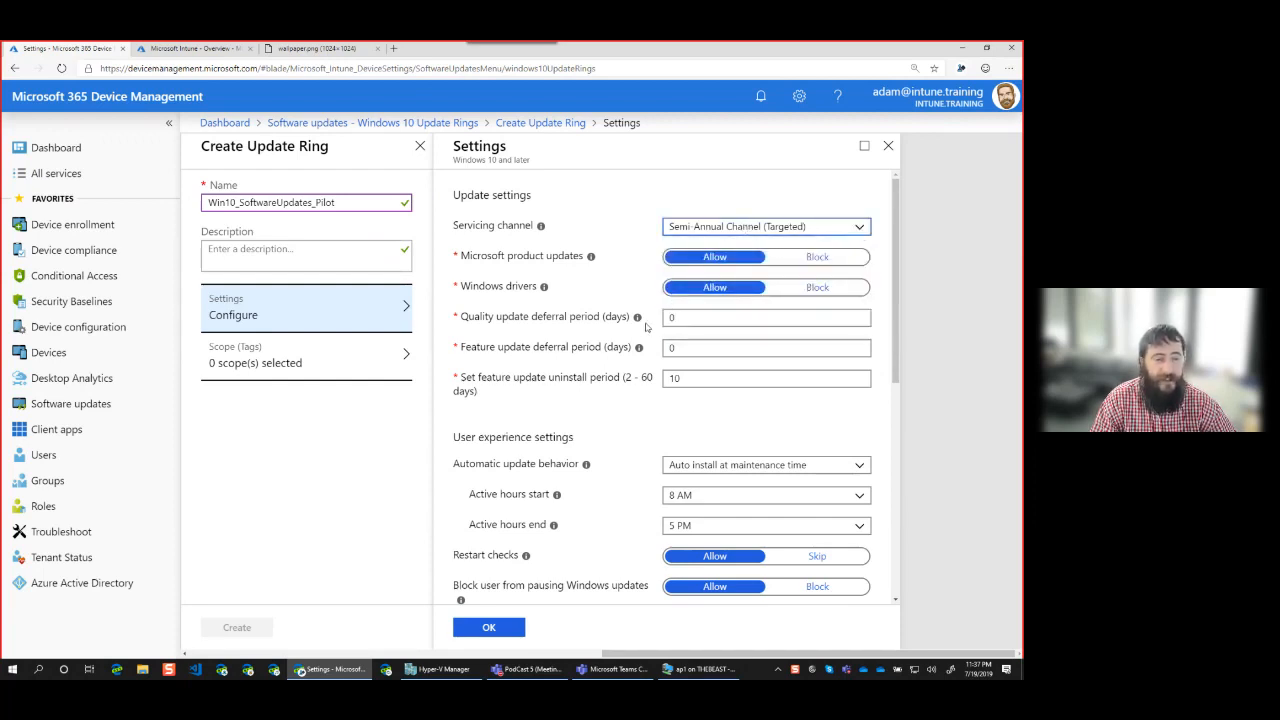
mouse_move(636, 319)
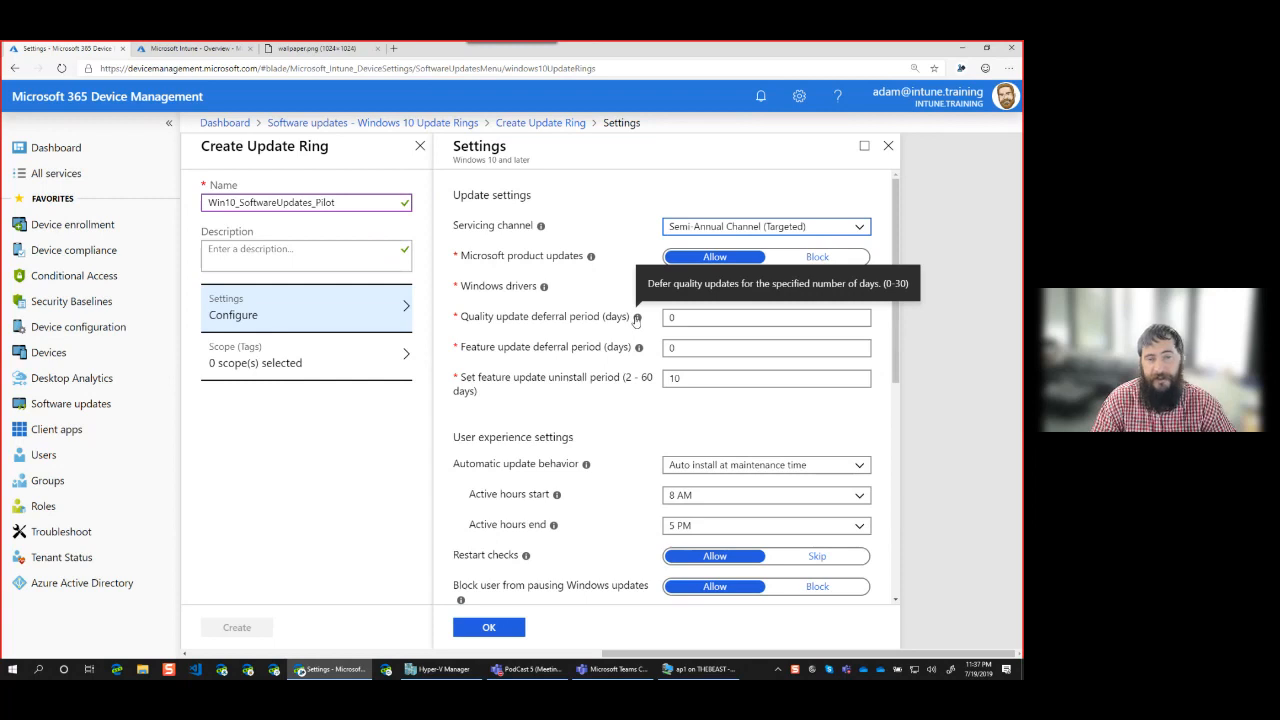
left_click(744, 317)
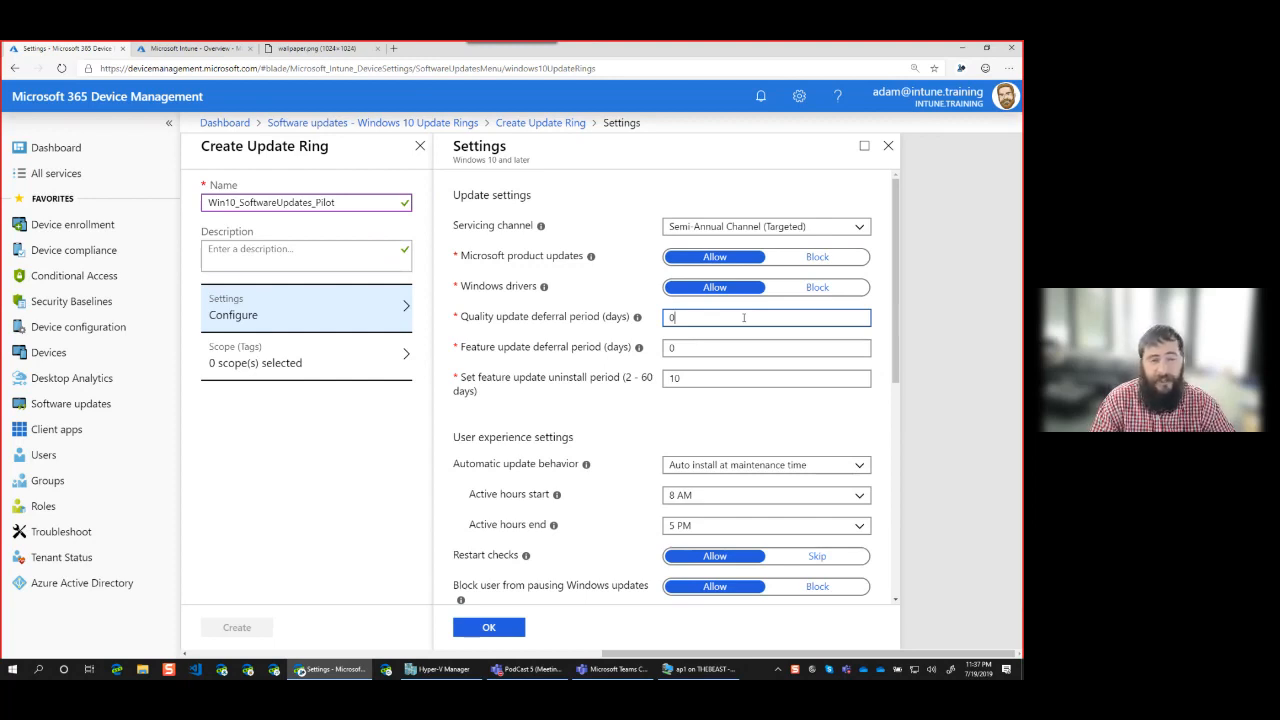
key("BackSpace")
type("2")
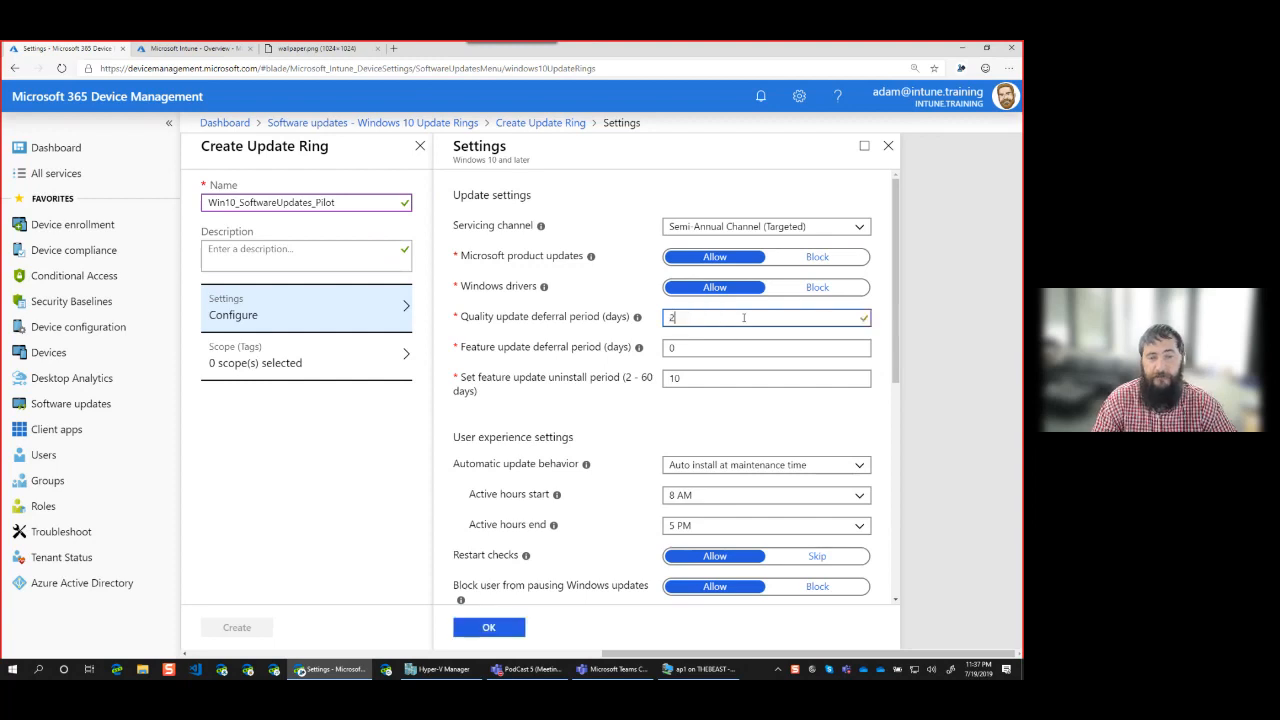
left_click(744, 349)
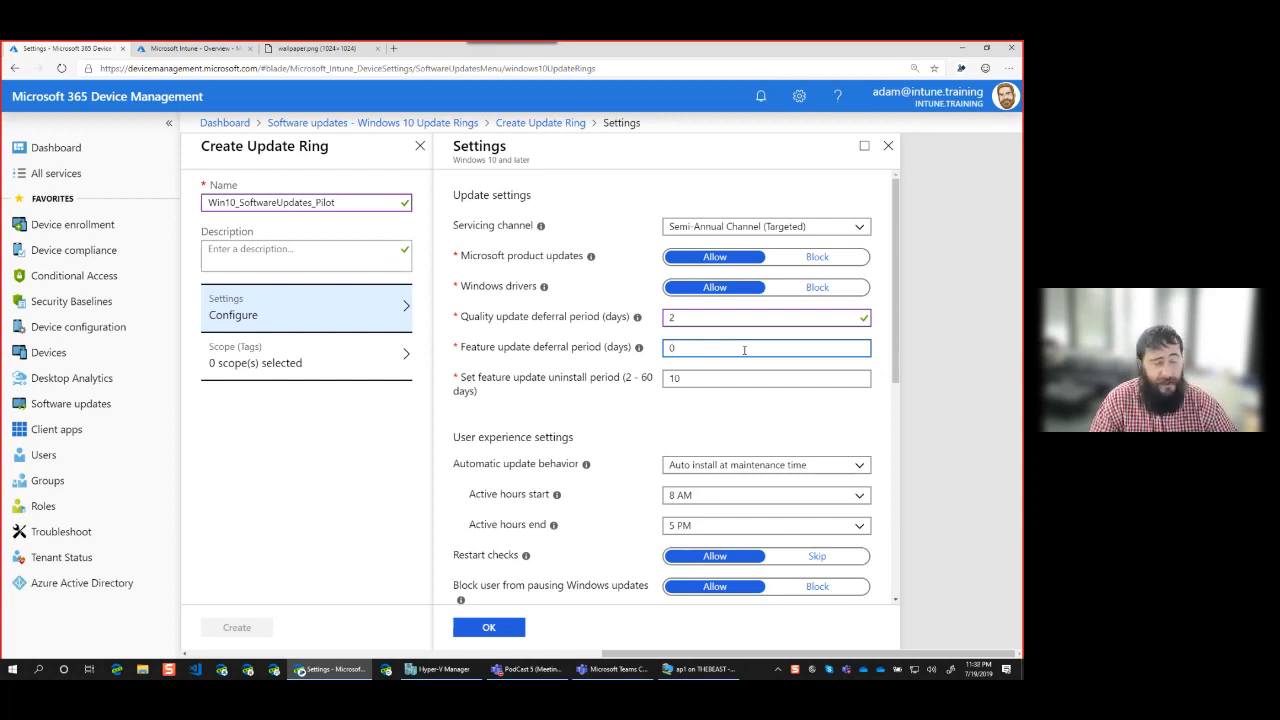
key("BackSpace")
type("30")
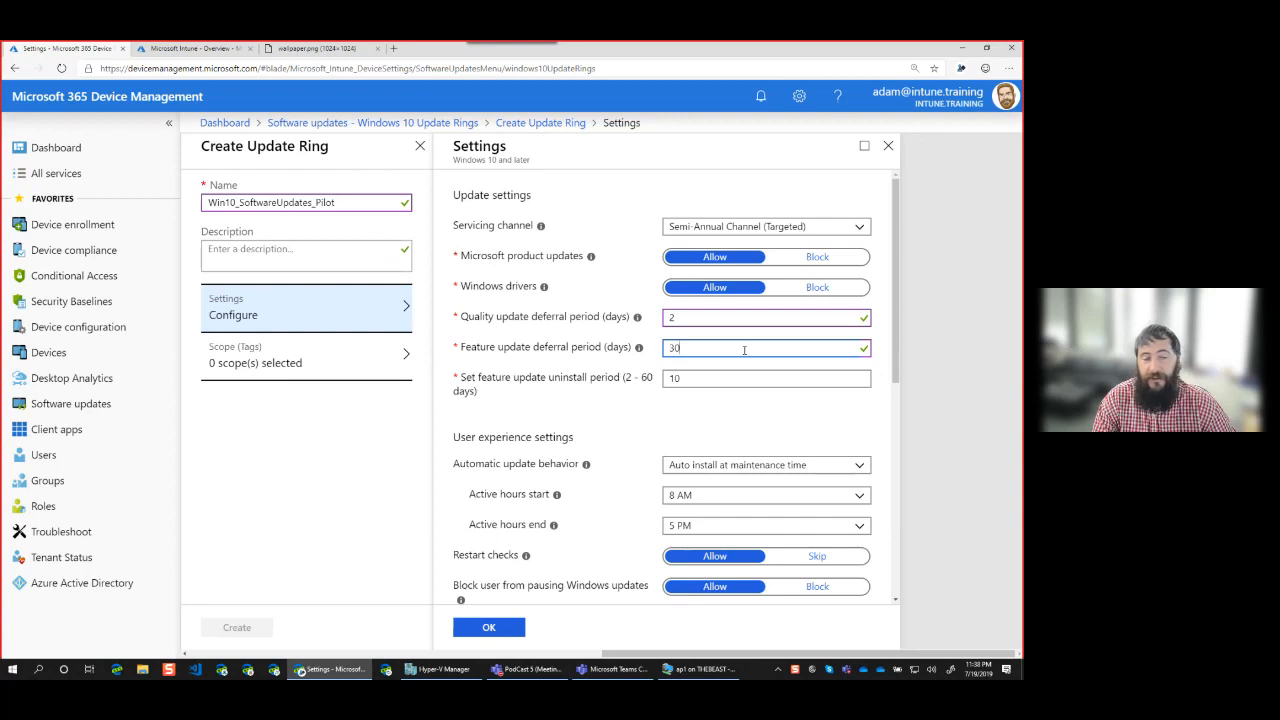
Set the feature update uninstall period to 60 days.
left_click(722, 380)
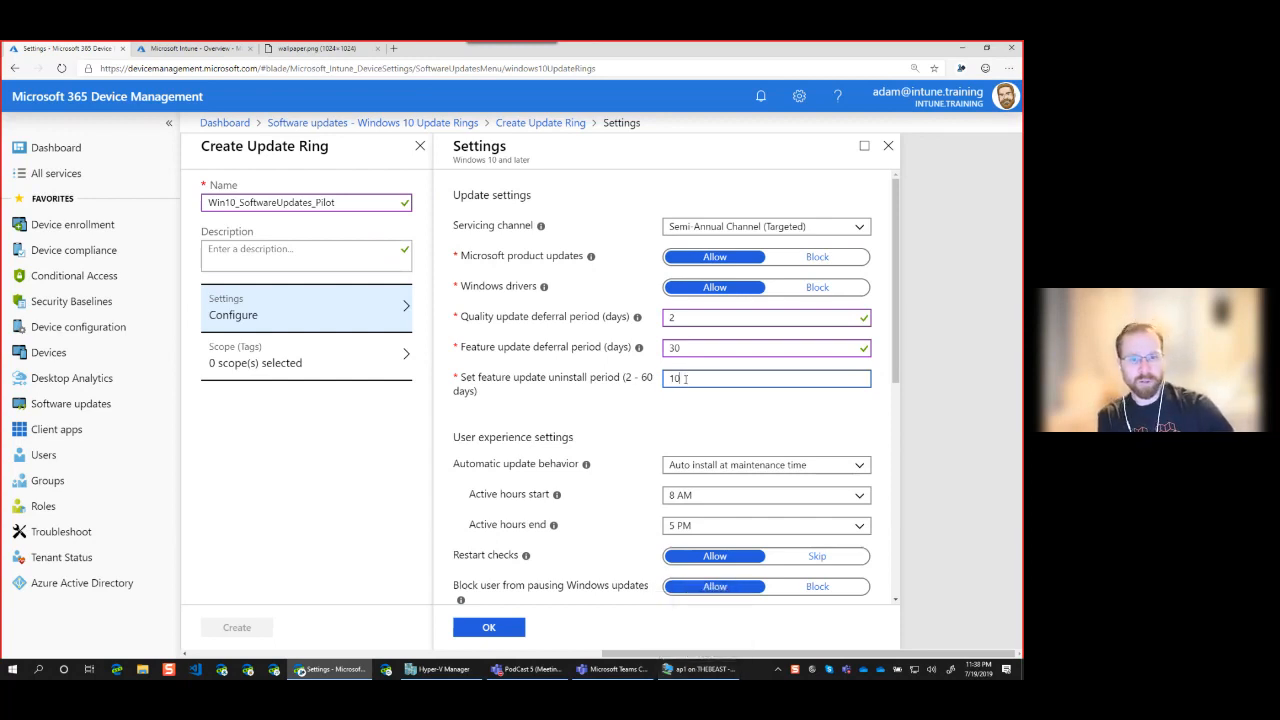
left_click_drag(689, 379, 652, 378)
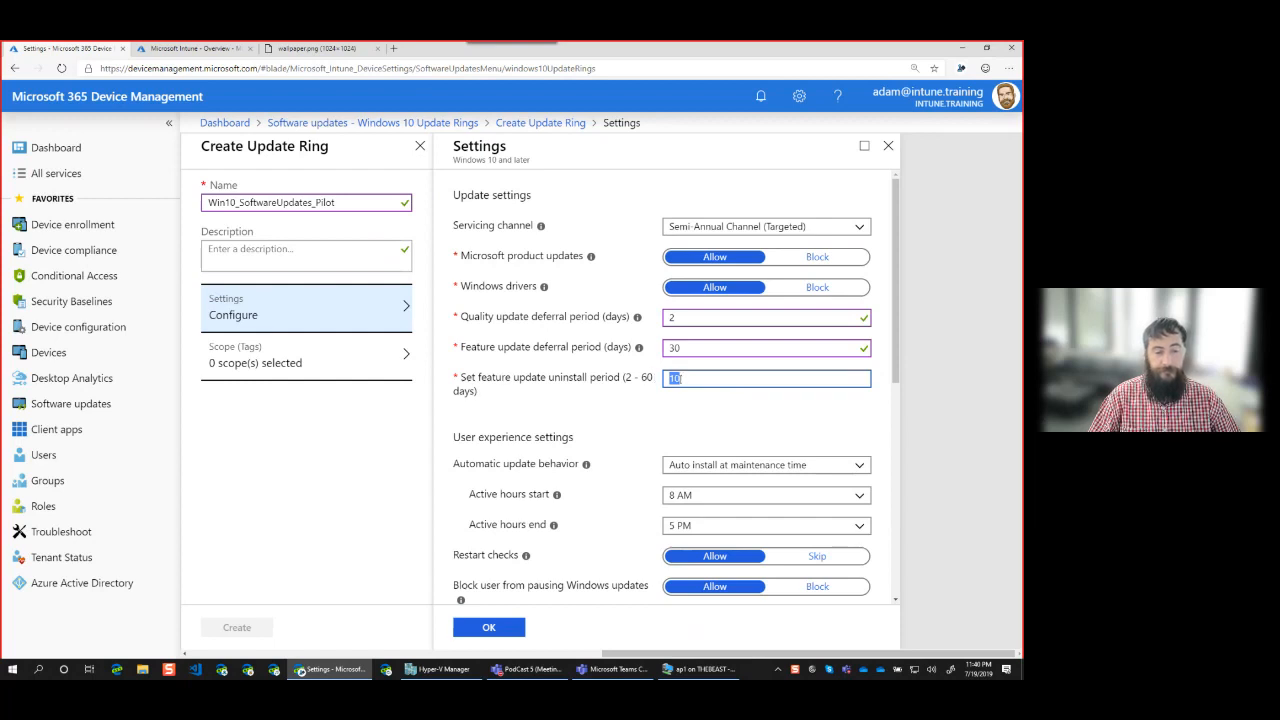
left_click(700, 380)
left_click_drag(700, 379, 669, 380)
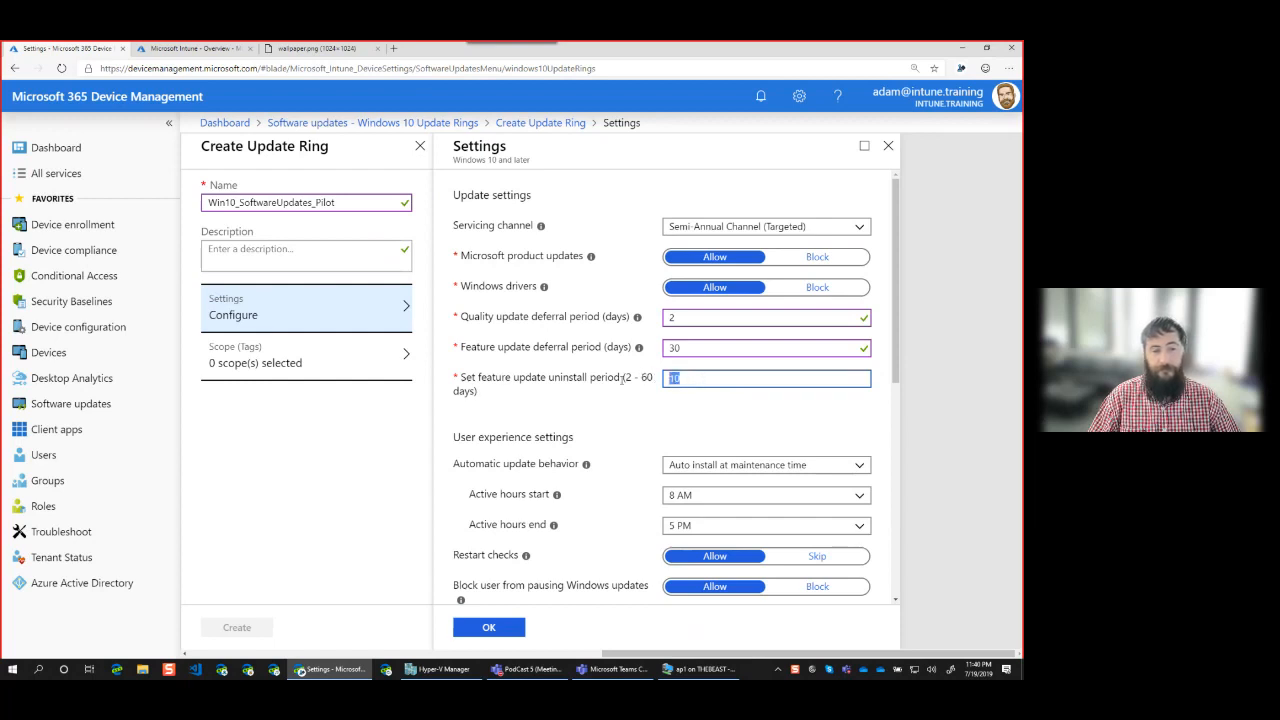
type("60")
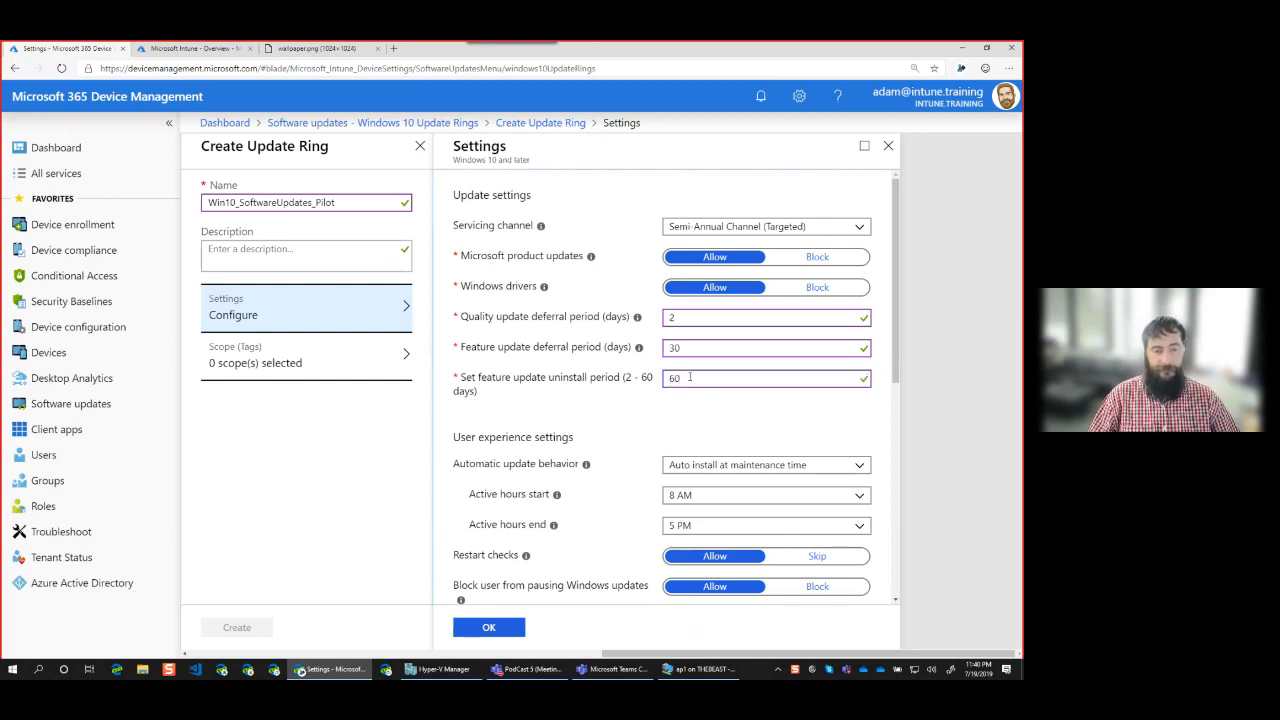
left_click(689, 377)
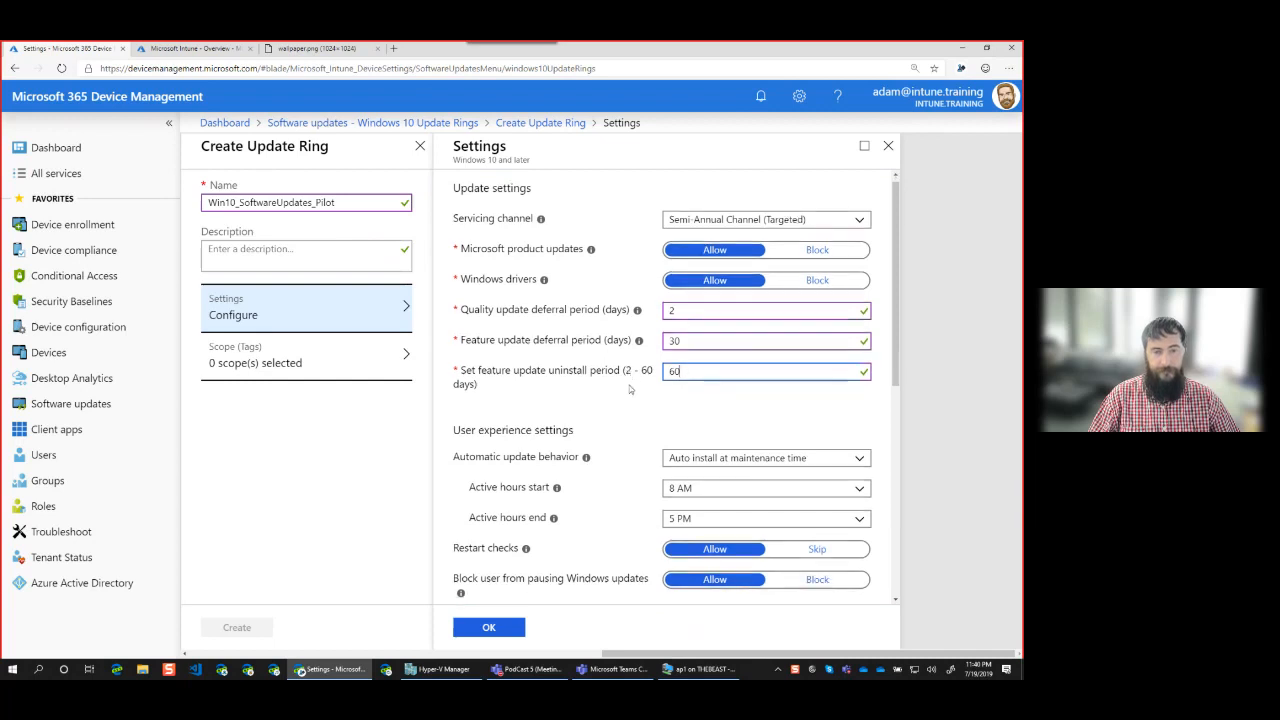
Set the automatic update behavior in the user experience settings to Auto install and restart at maintenance time.
scroll(629, 385, "down", 1)
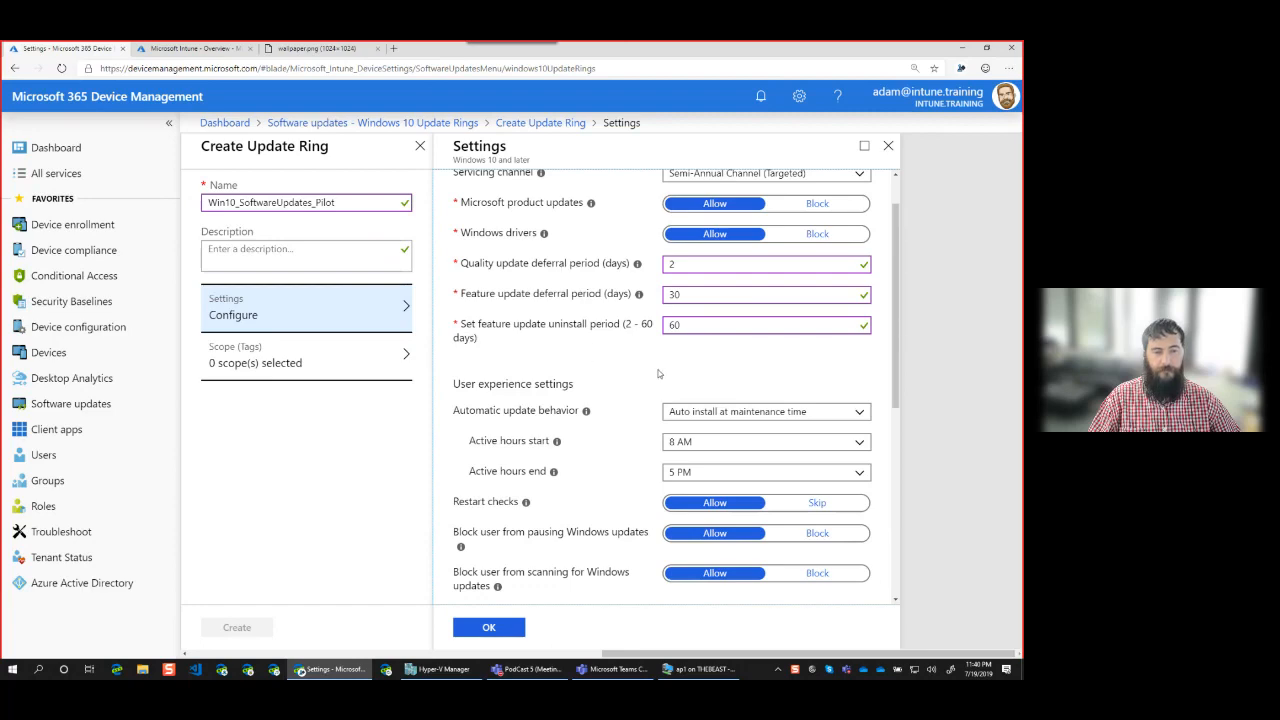
scroll(642, 357, "down", 1)
scroll(640, 352, "down", 3)
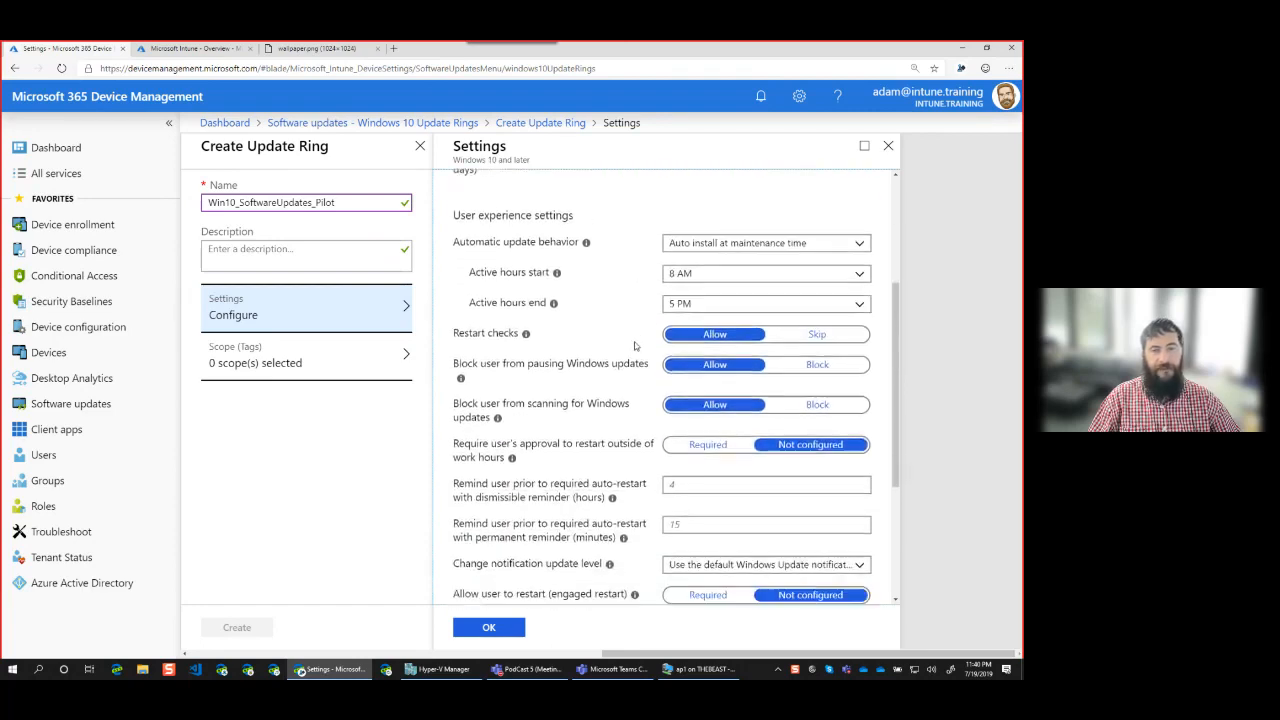
scroll(871, 402, "up", 1)
left_click_drag(895, 420, 895, 440)
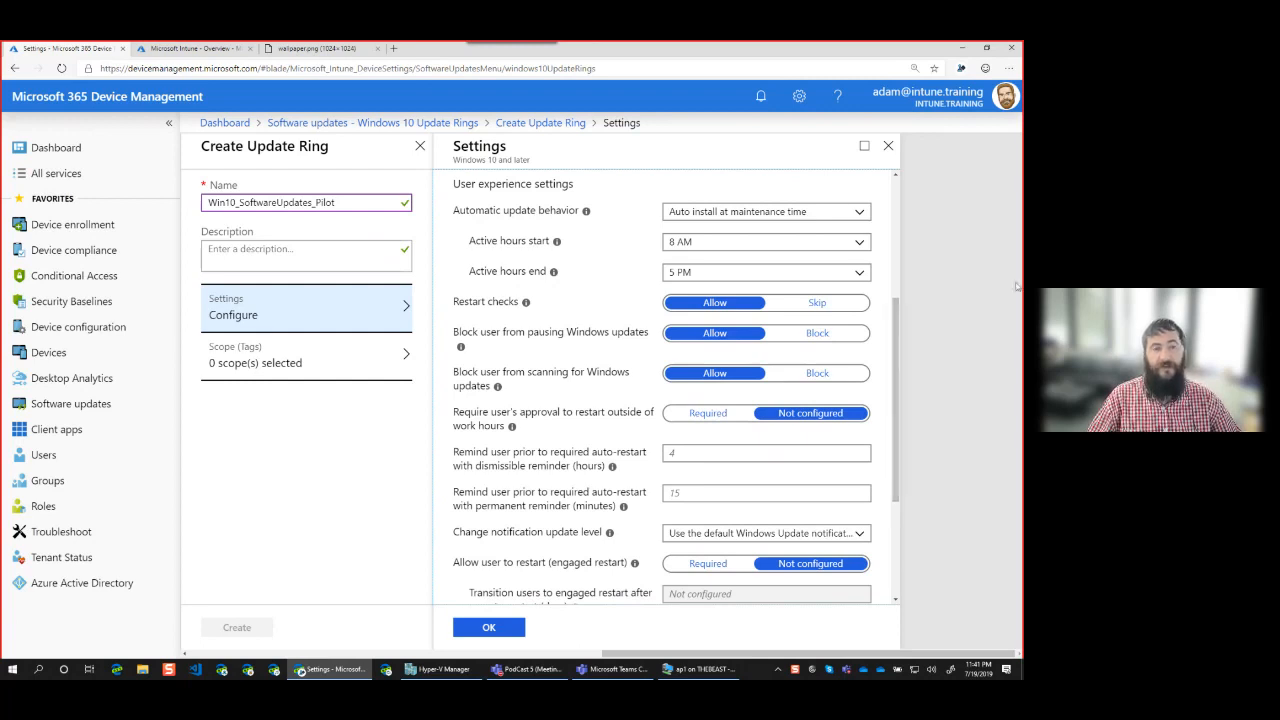
left_click(858, 214)
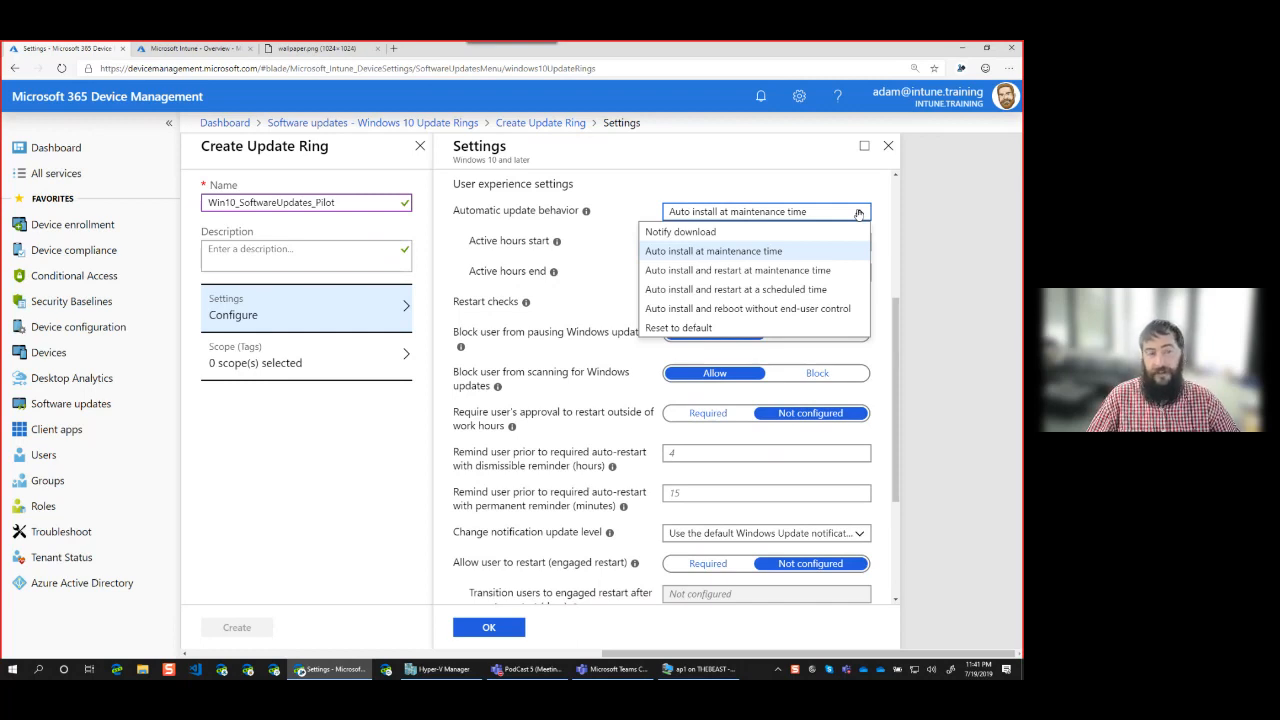
left_click(790, 270)
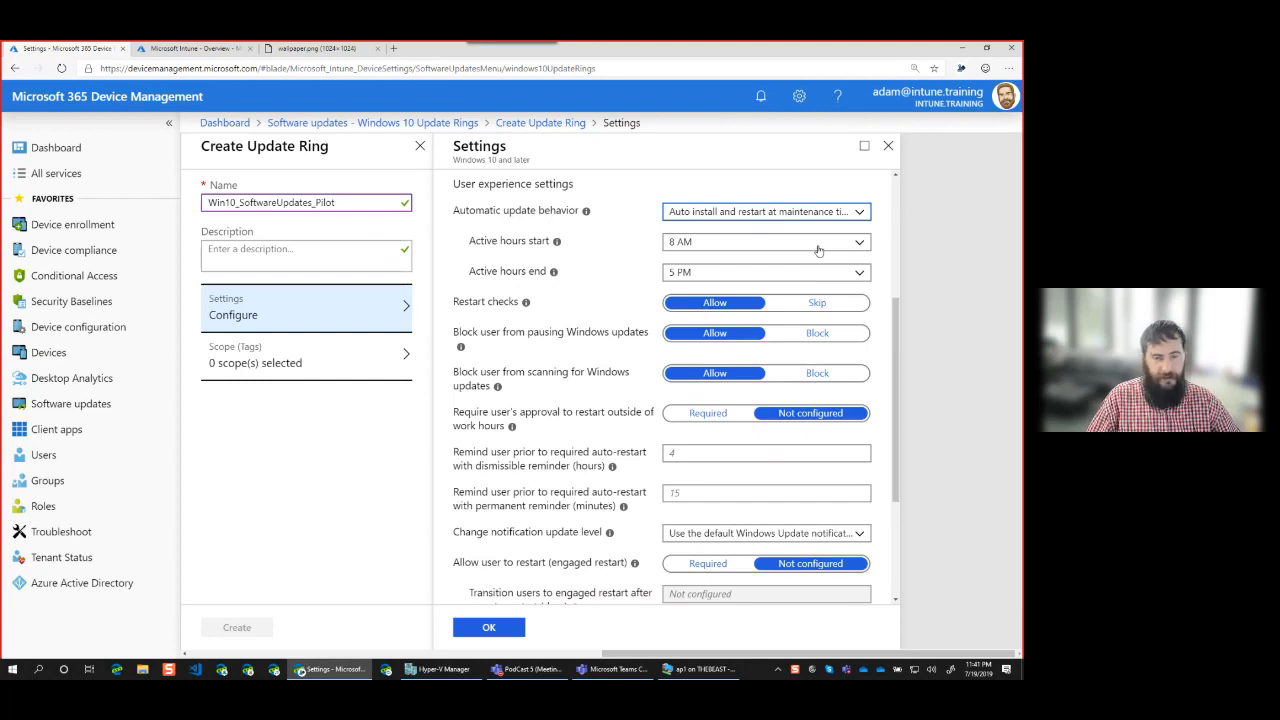
left_click(624, 286)
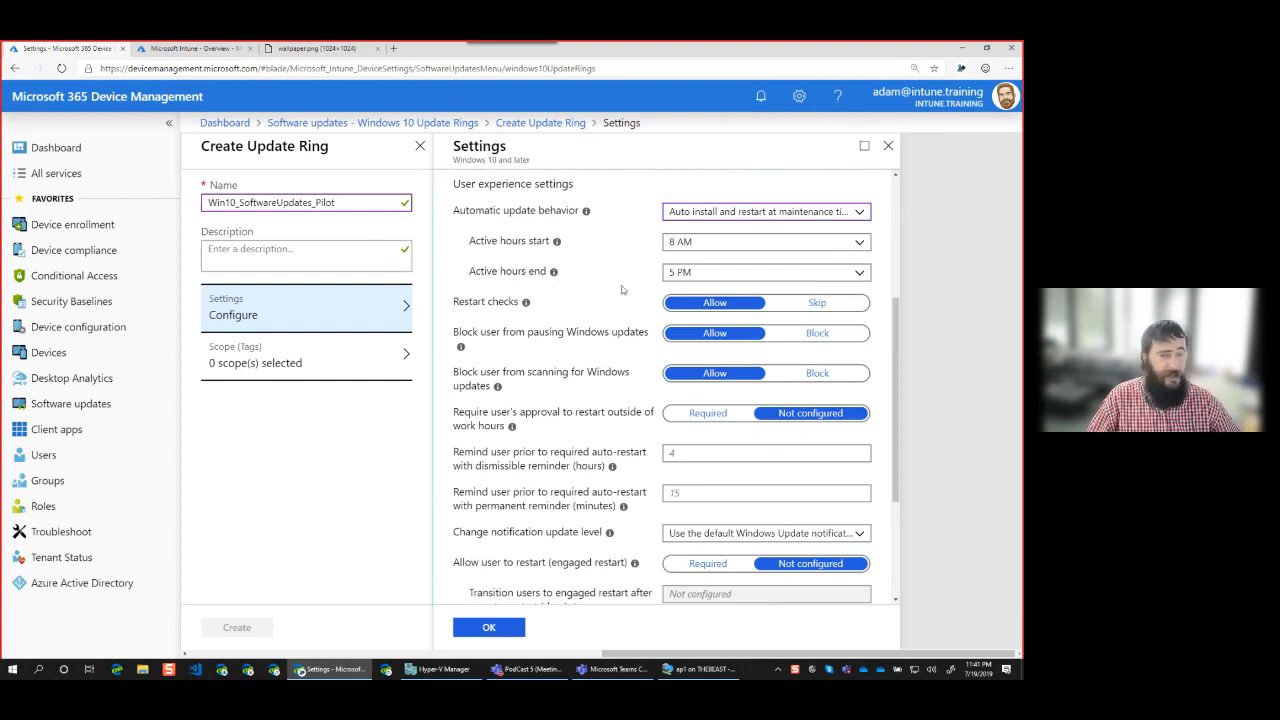
Review the restart checks and the user pausing and scanning settings, comparing them with the ap1 virtual machine's Windows Update page.
scroll(616, 274, "down", 1)
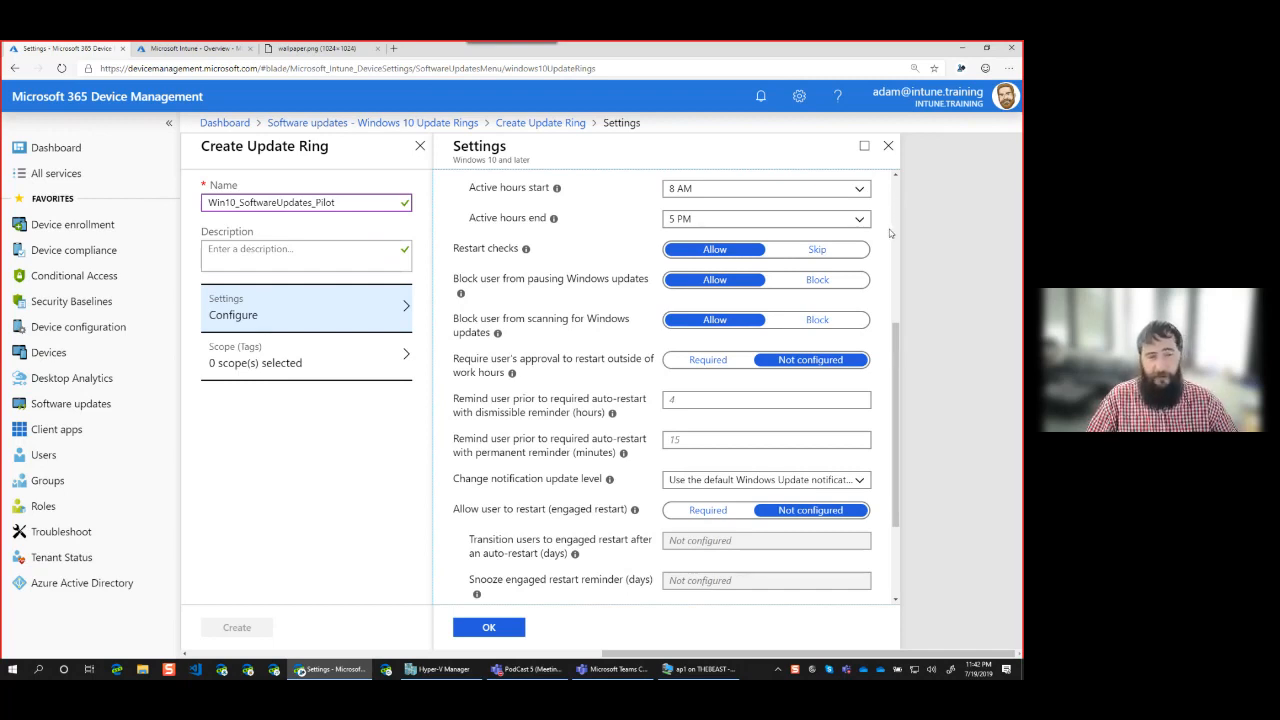
mouse_move(526, 251)
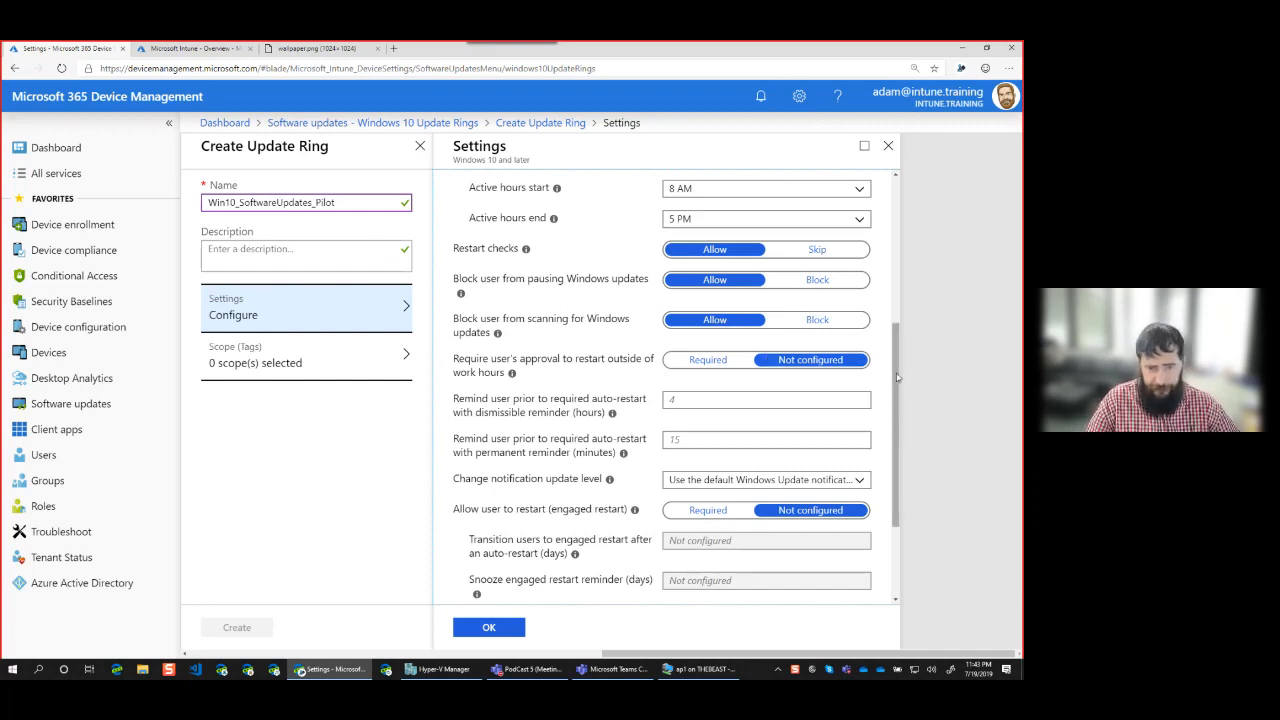
left_click_drag(897, 377, 898, 382)
scroll(898, 382, "down", 1)
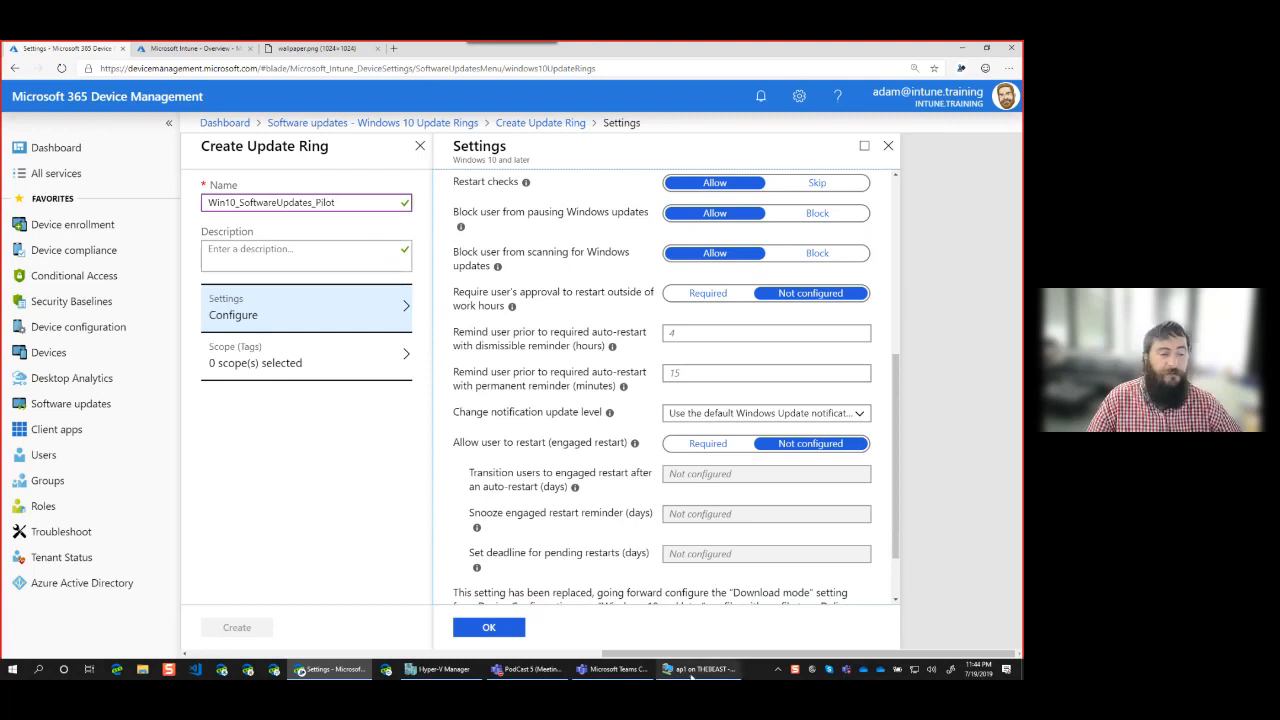
left_click(698, 620)
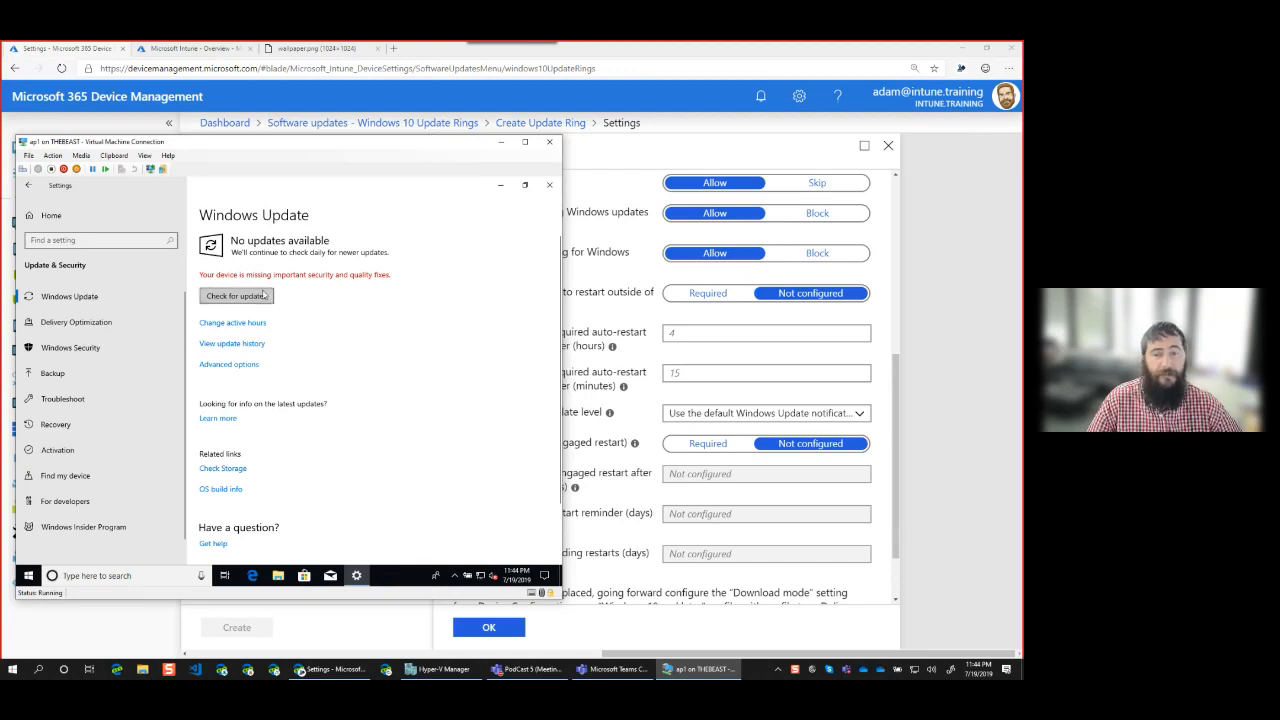
left_click(500, 142)
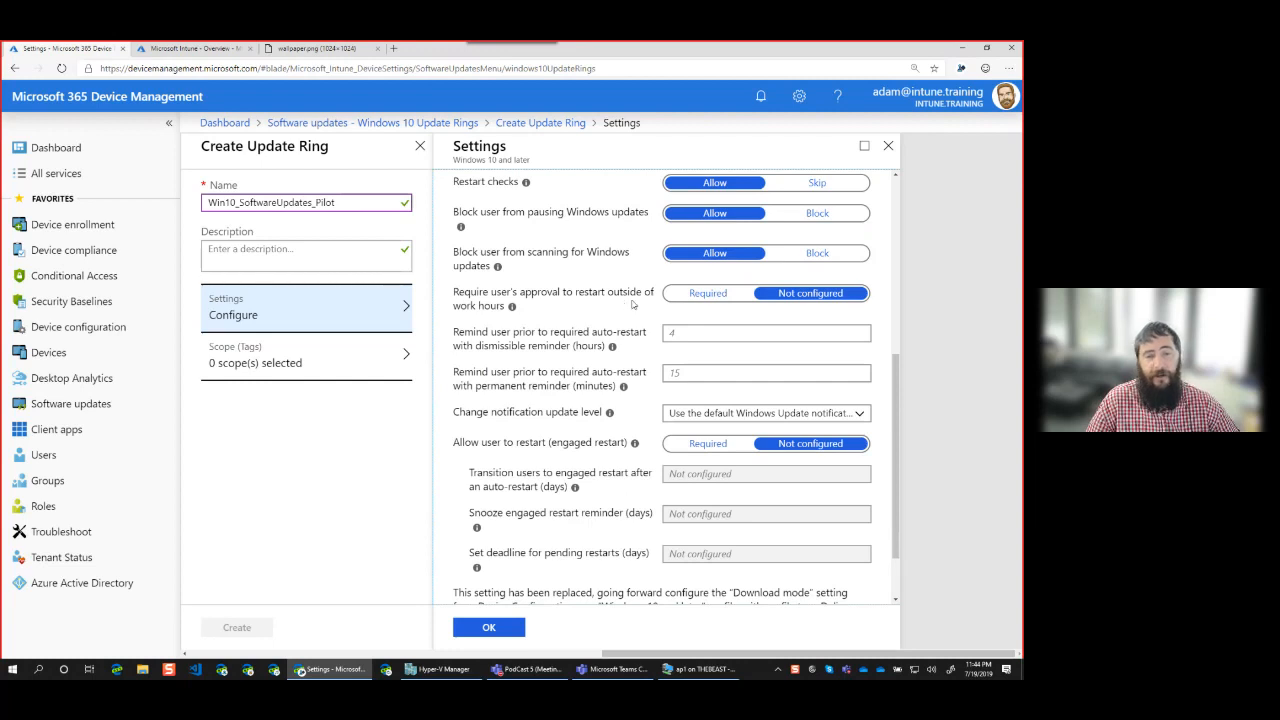
Review the restart reminder and engaged restart settings and read the note about the delivery optimization download mode.
scroll(632, 304, "down", 1)
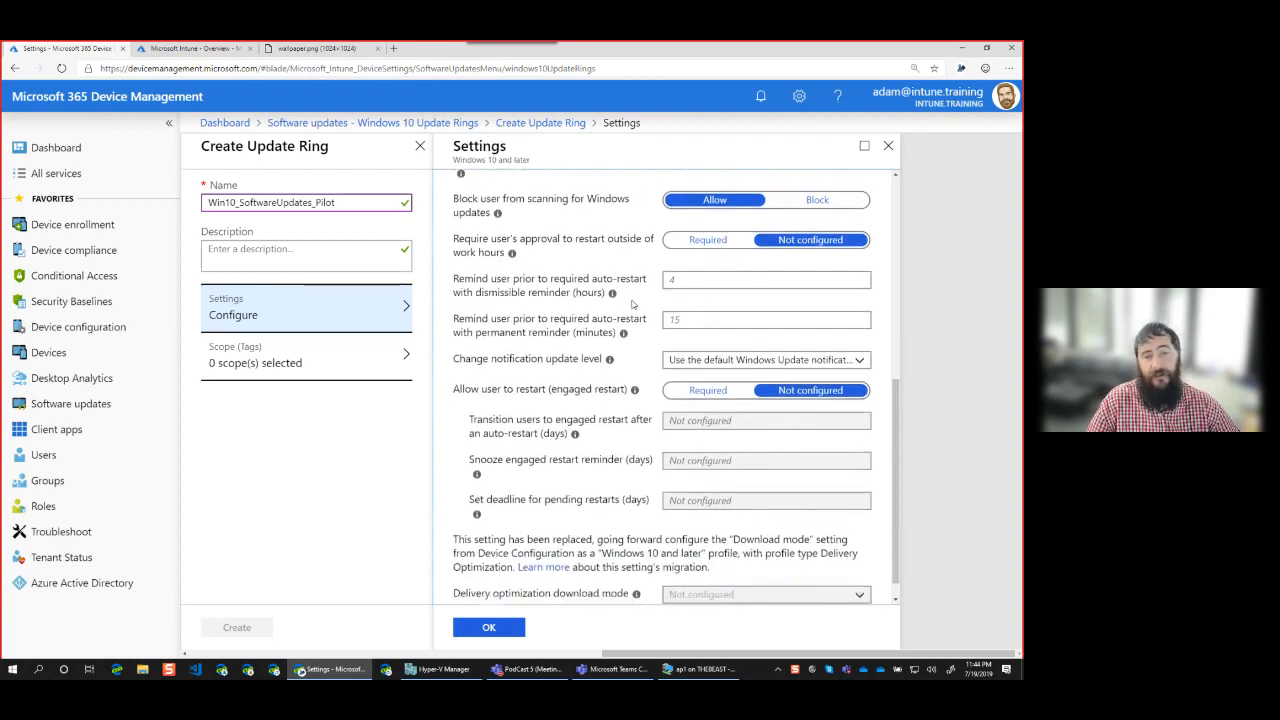
scroll(895, 464, "down", 1)
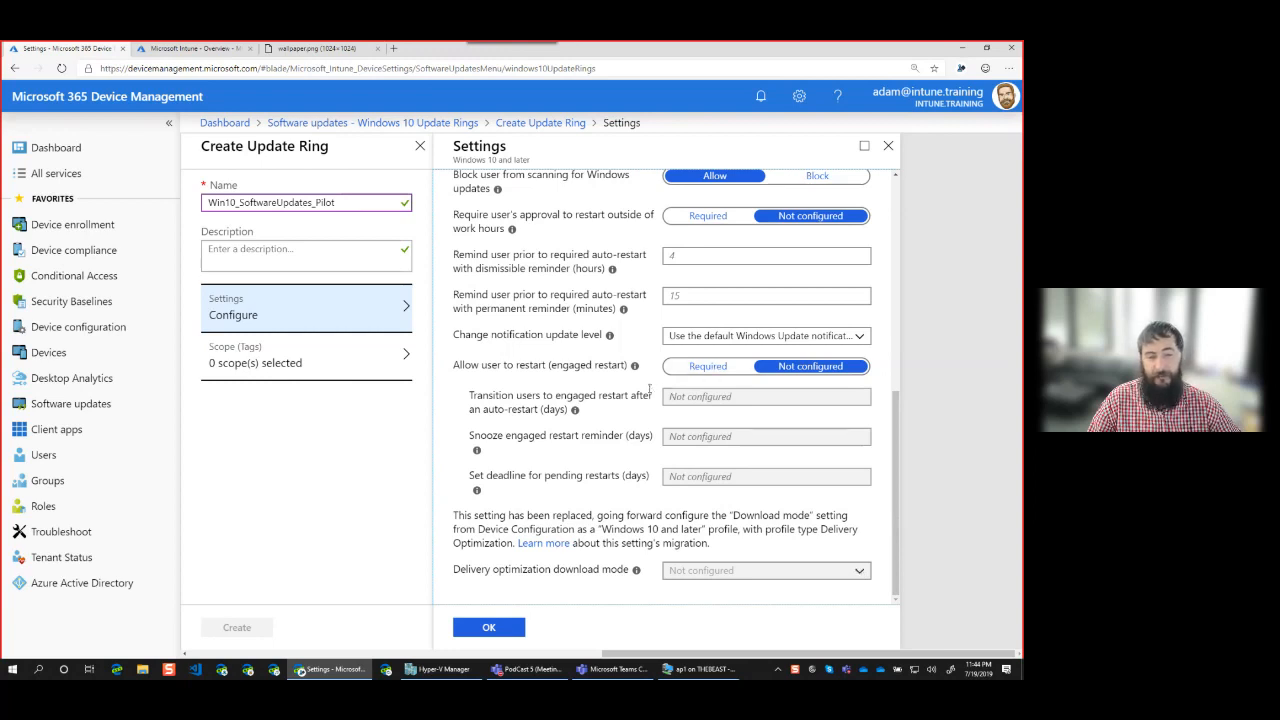
left_click_drag(453, 516, 768, 563)
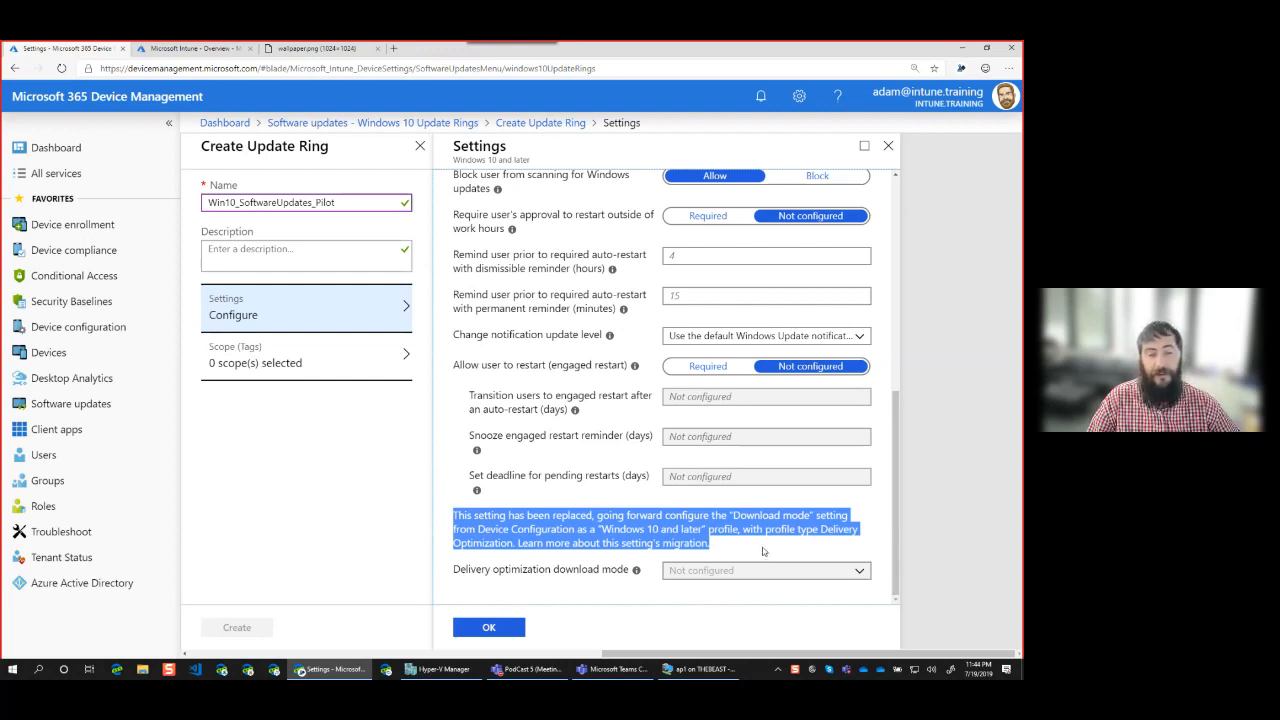
left_click(760, 552)
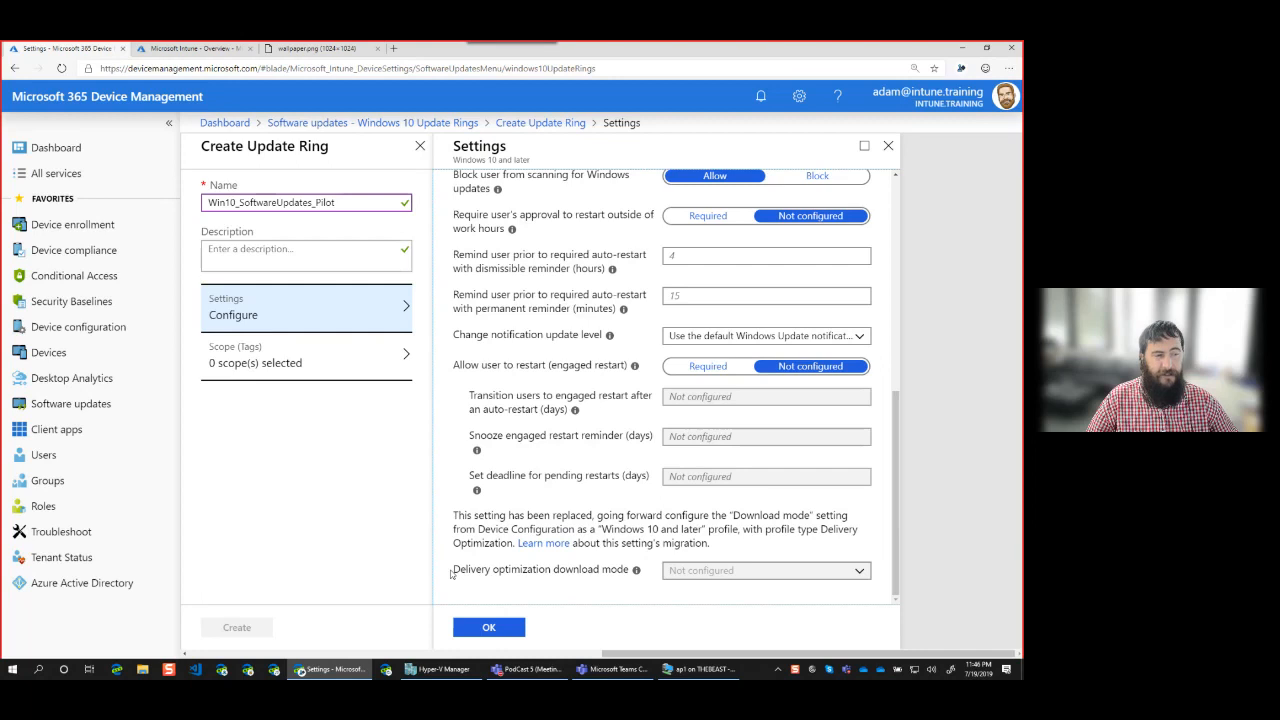
Switch to the ap1 virtual machine and review its Windows Update Delivery Optimization settings and activity monitor statistics.
left_click(698, 669)
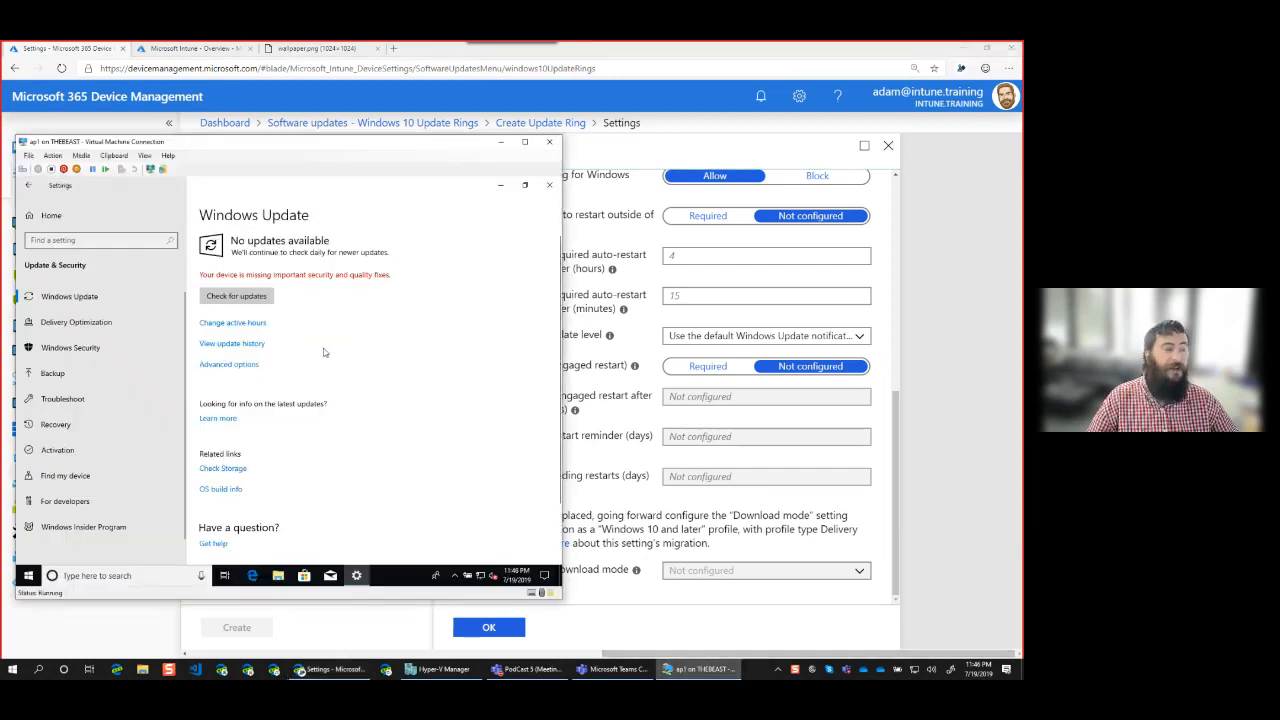
left_click(252, 369)
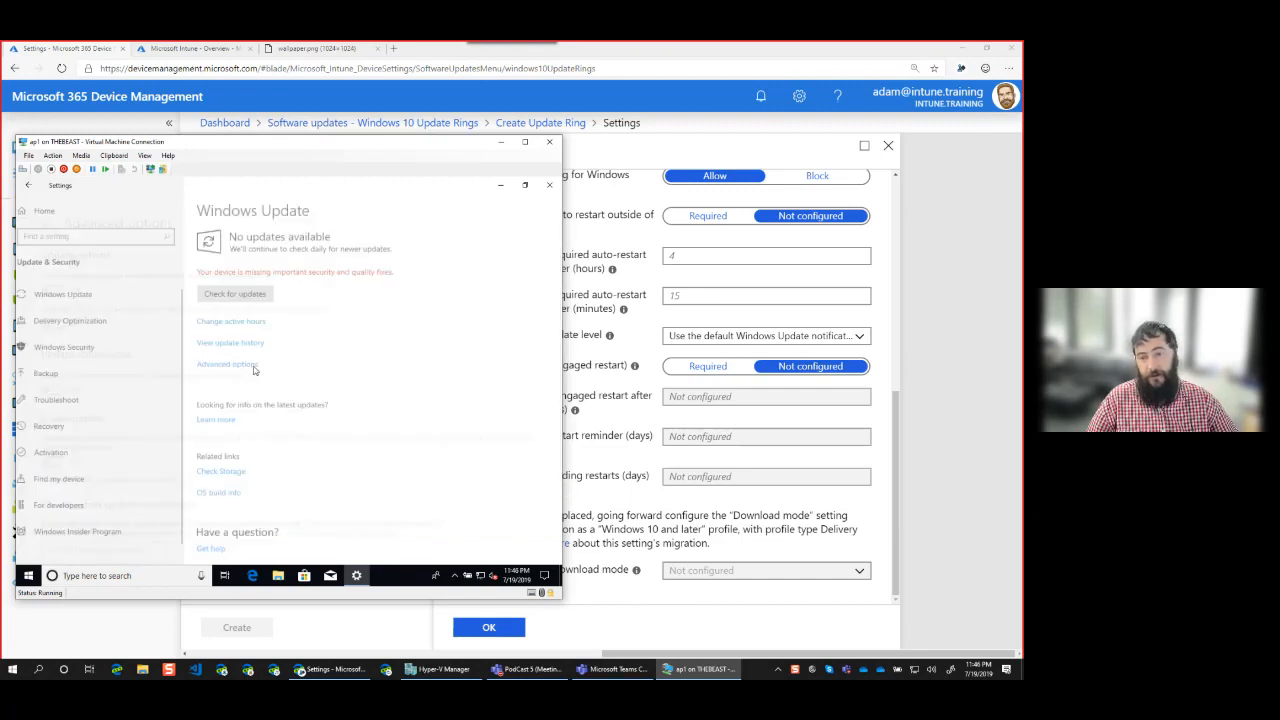
scroll(85, 451, "down", 5)
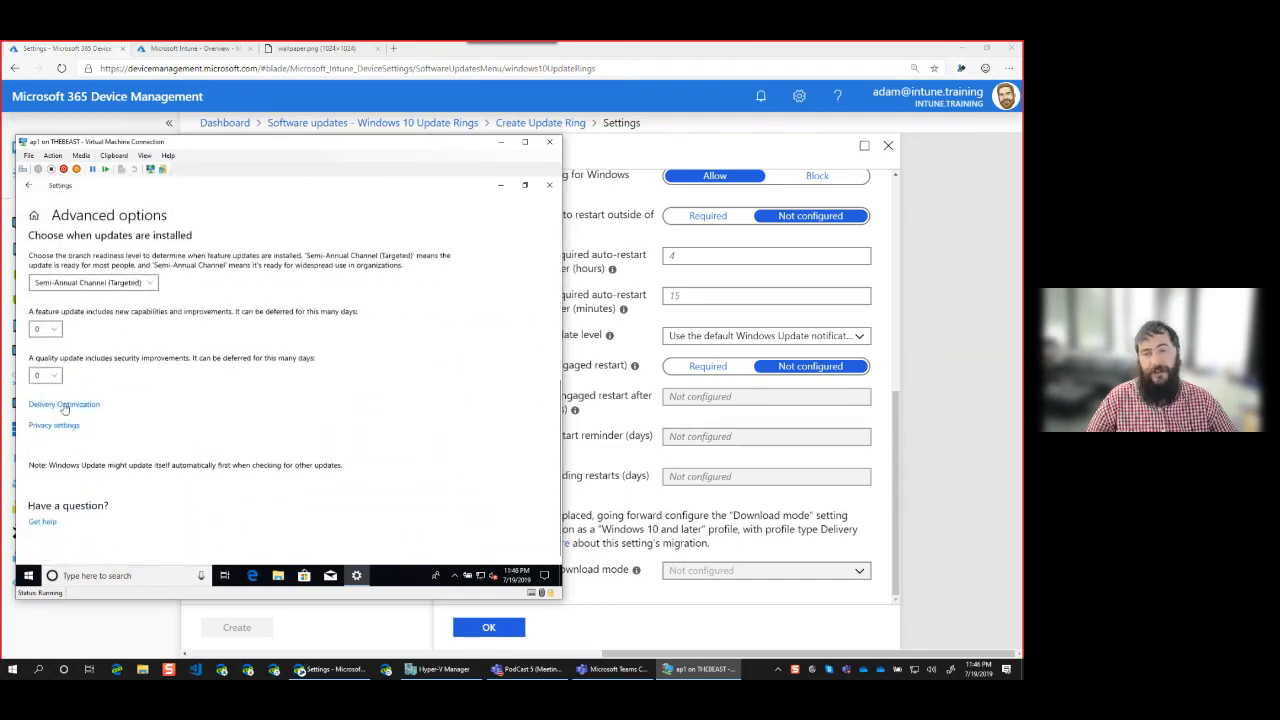
left_click(64, 408)
scroll(310, 406, "down", 1)
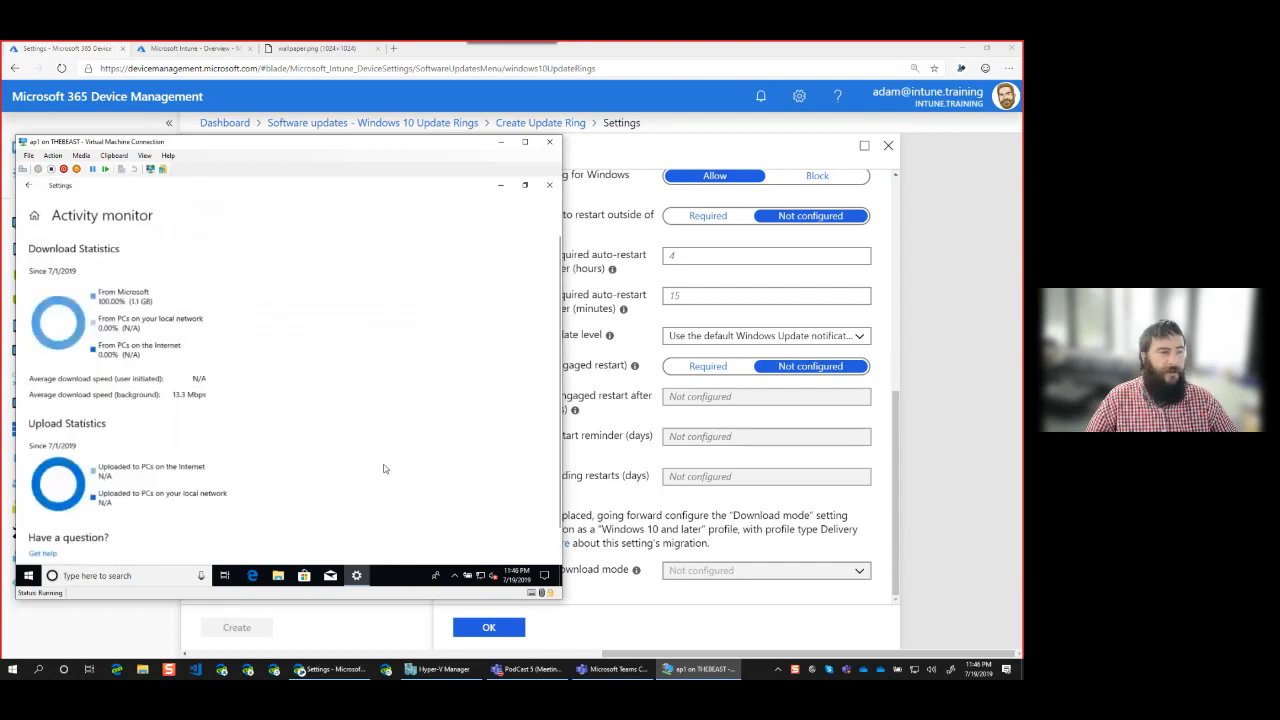
scroll(311, 342, "down", 1)
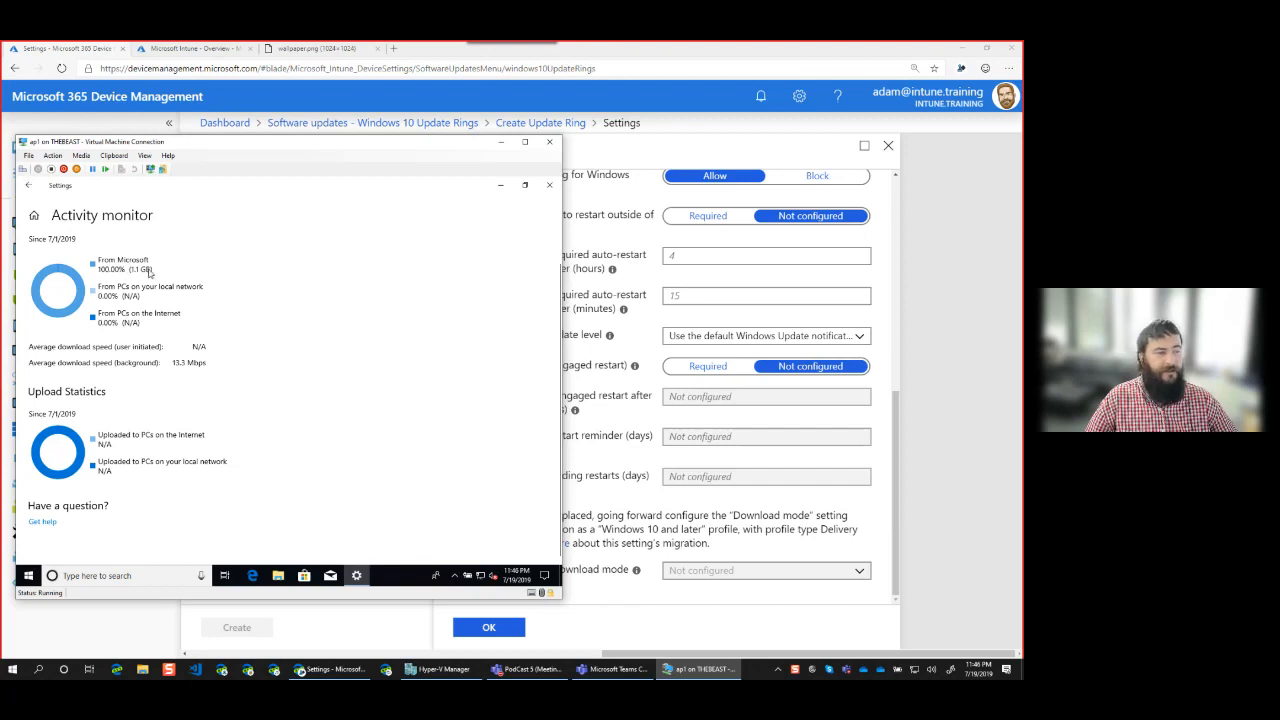
left_click(29, 186)
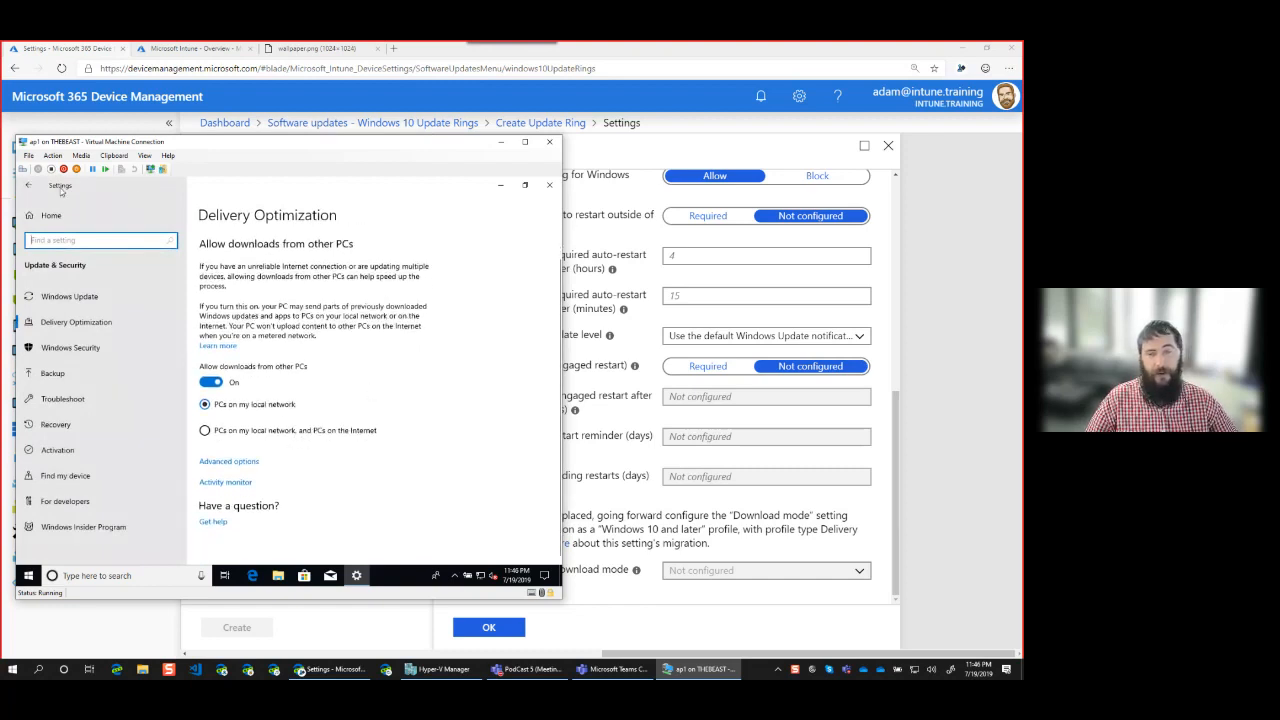
left_click(496, 145)
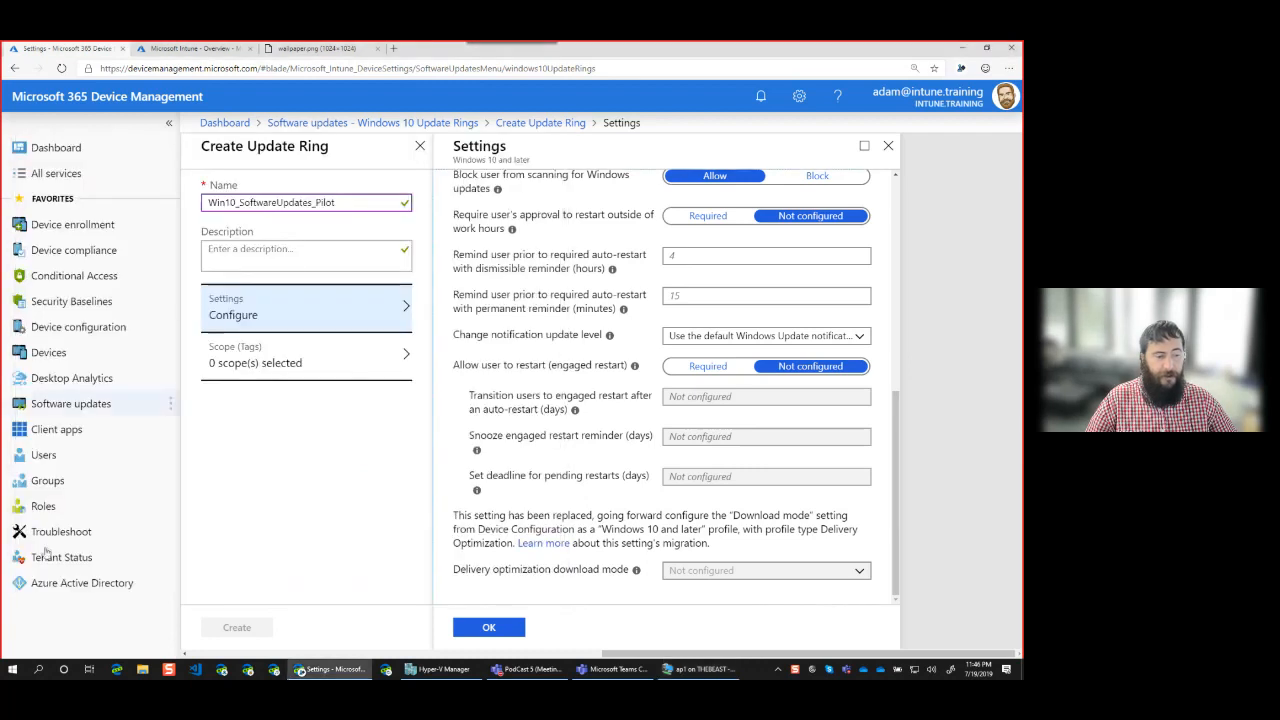
Open Windows Settings on the host computer and review its Windows Update page, Delivery Optimization options and activity monitor for comparison.
right_click(13, 669)
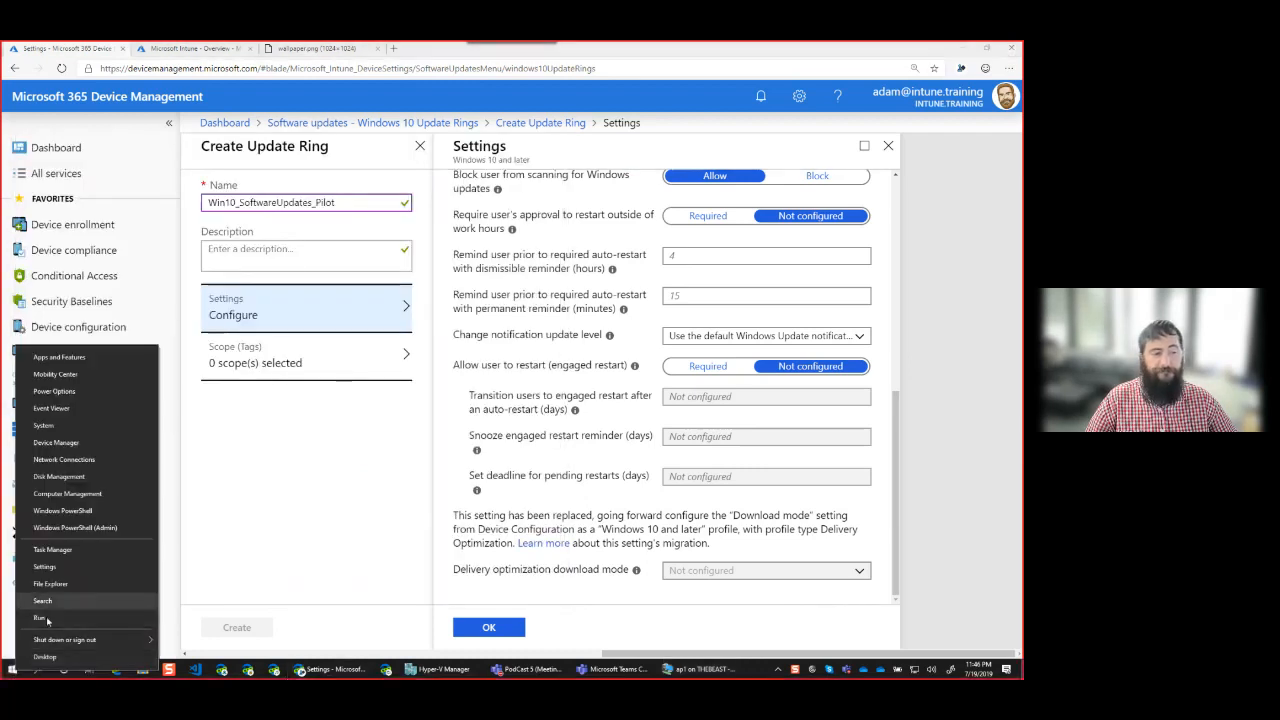
left_click(44, 566)
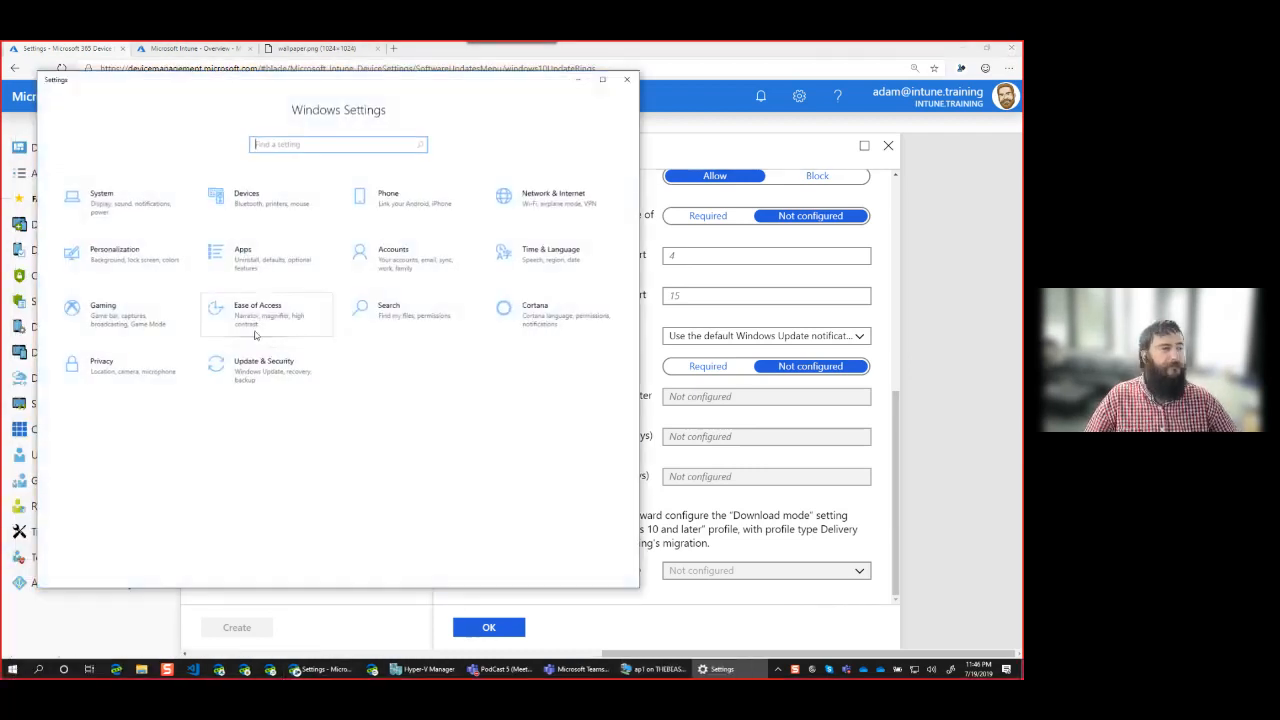
left_click(288, 372)
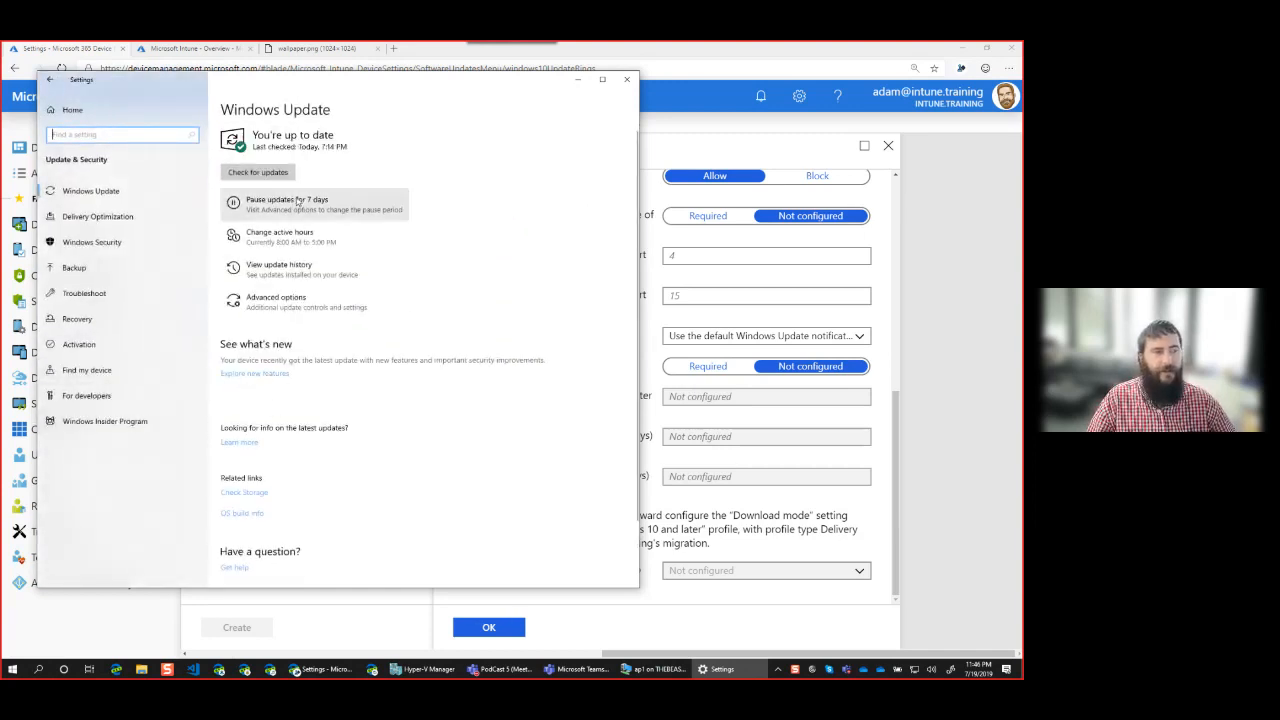
scroll(310, 434, "down", 2)
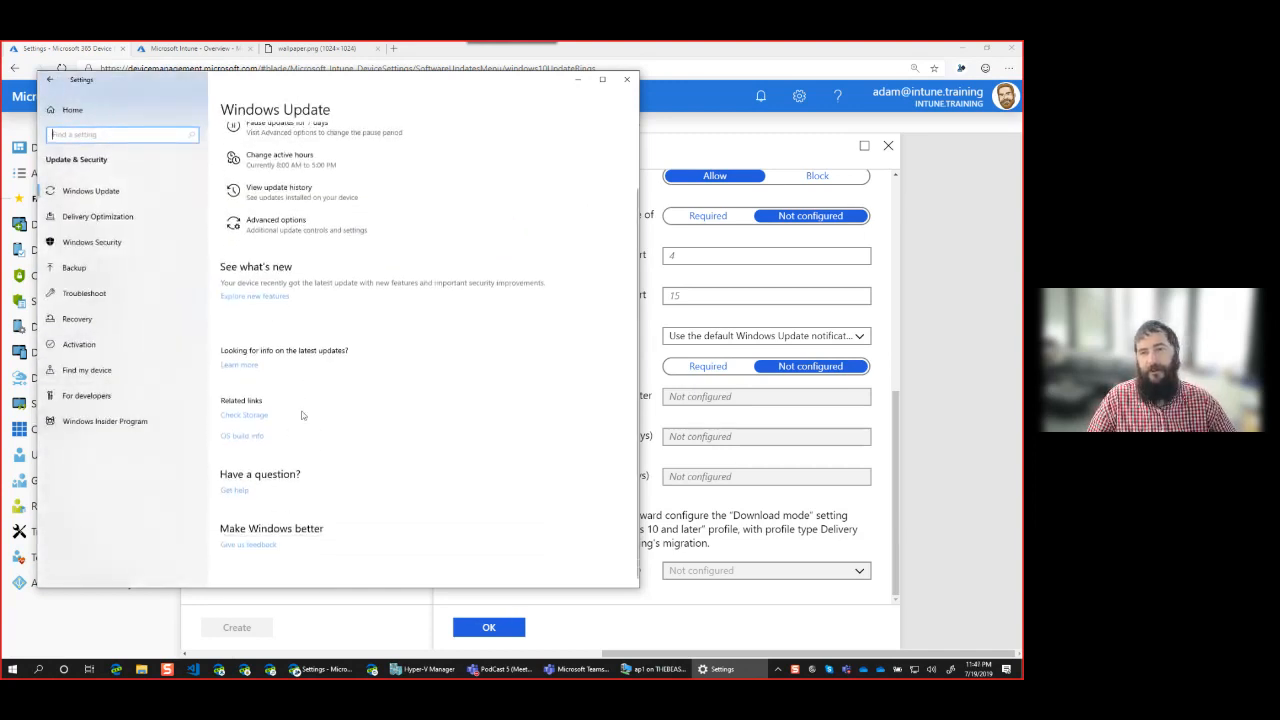
scroll(300, 414, "up", 2)
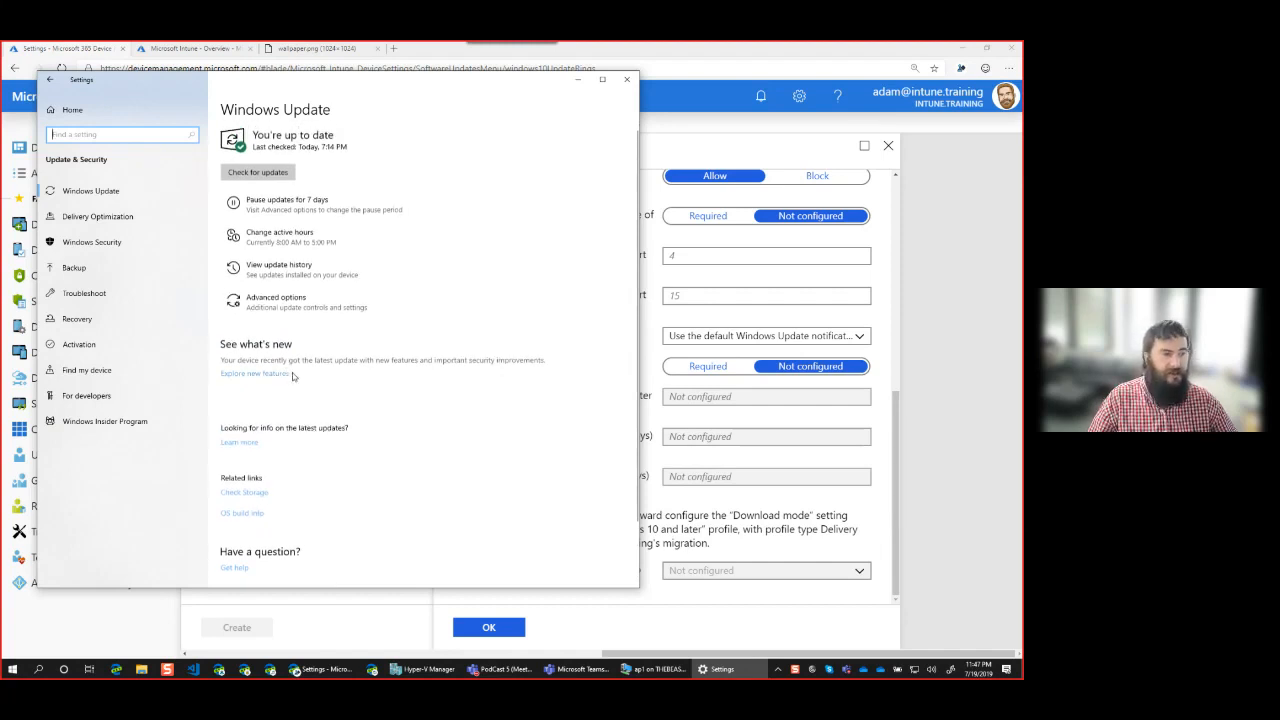
left_click(130, 219)
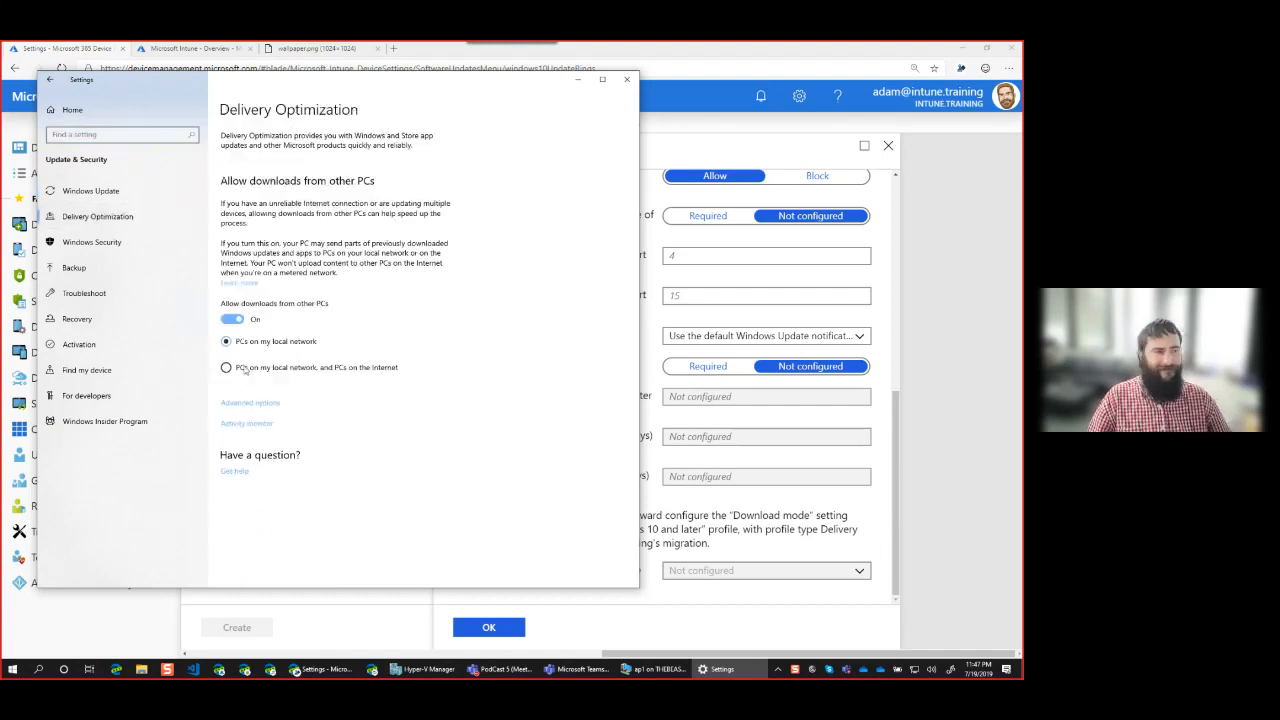
left_click(250, 423)
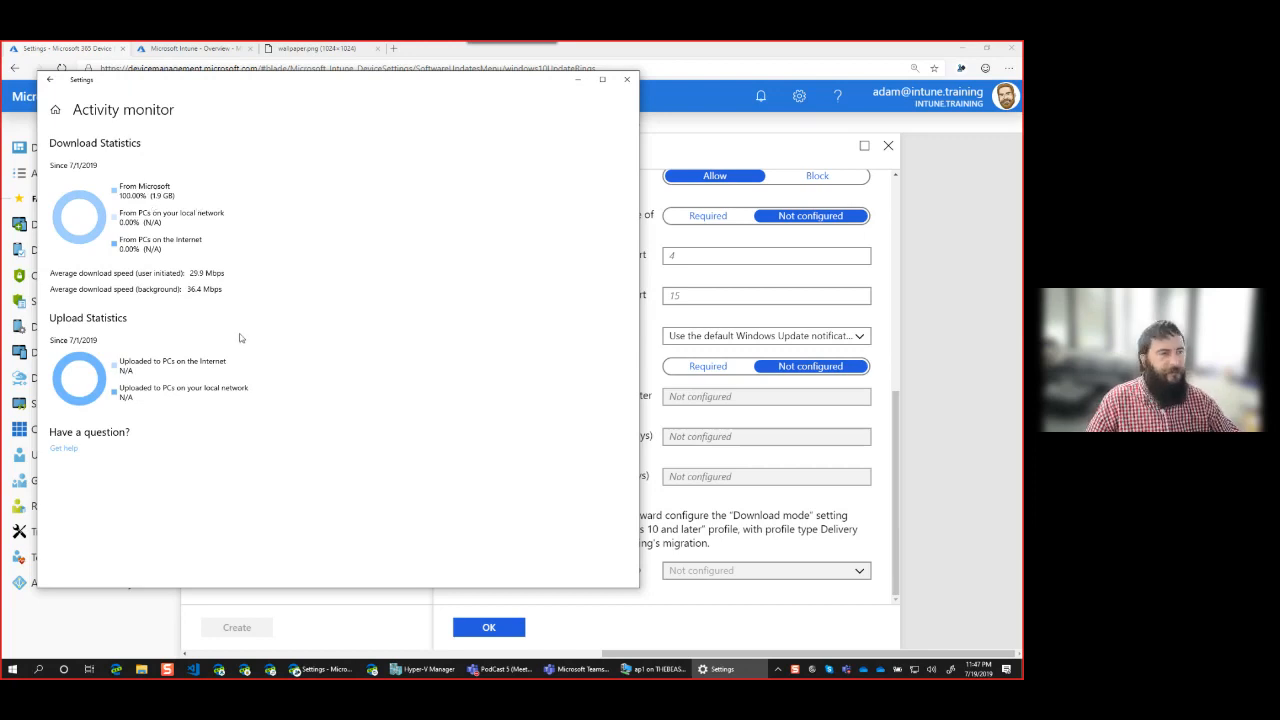
left_click(50, 79)
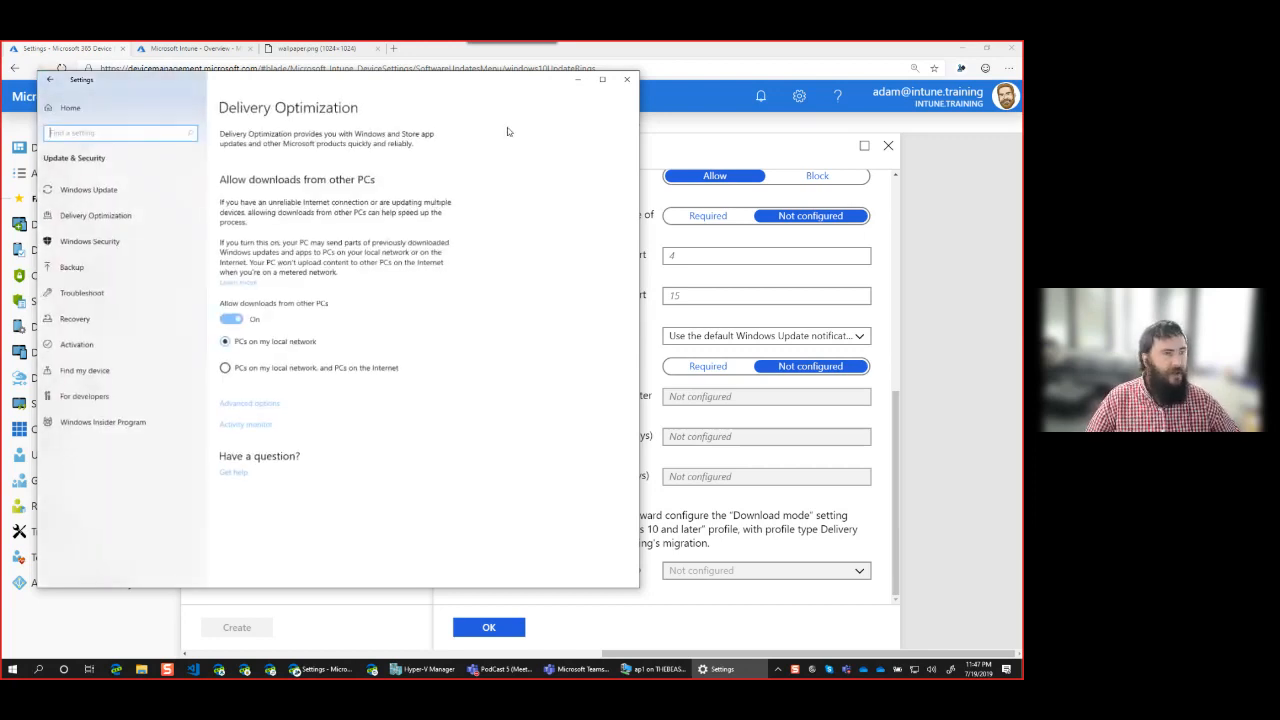
left_click(627, 79)
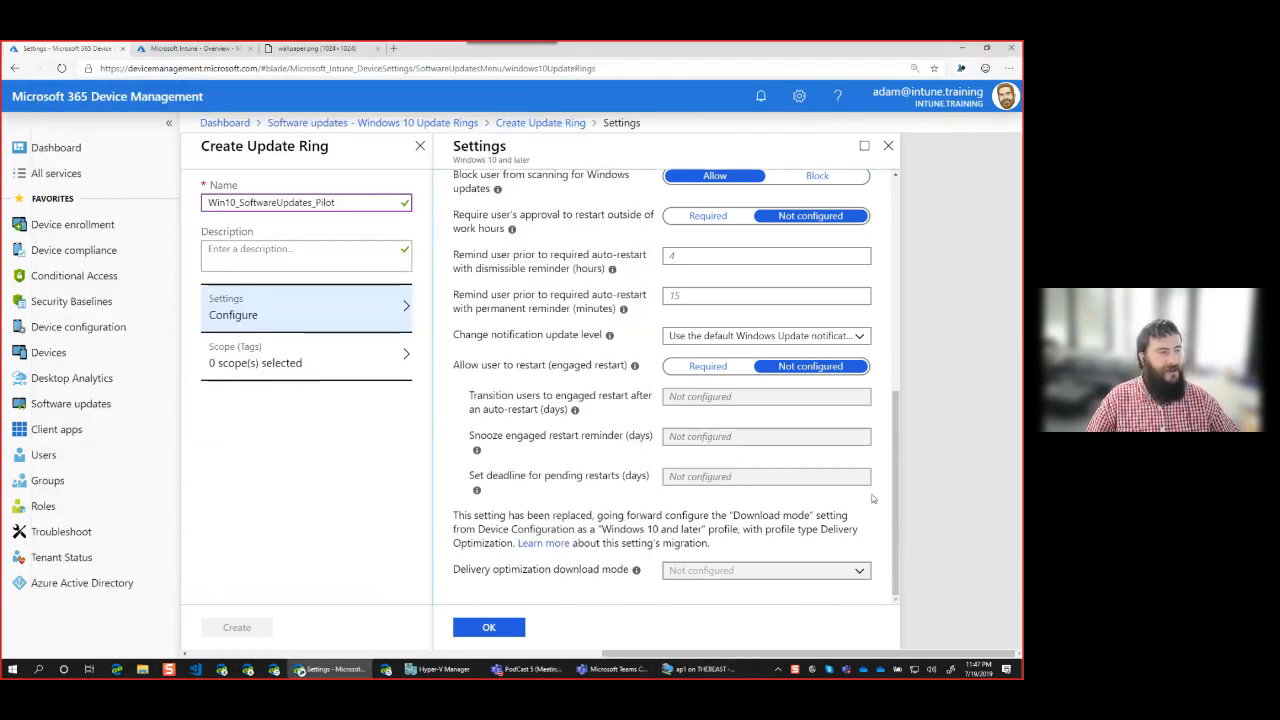
Accept the configured settings and create the Win10_SoftwareUpdates_Pilot update ring.
left_click(490, 628)
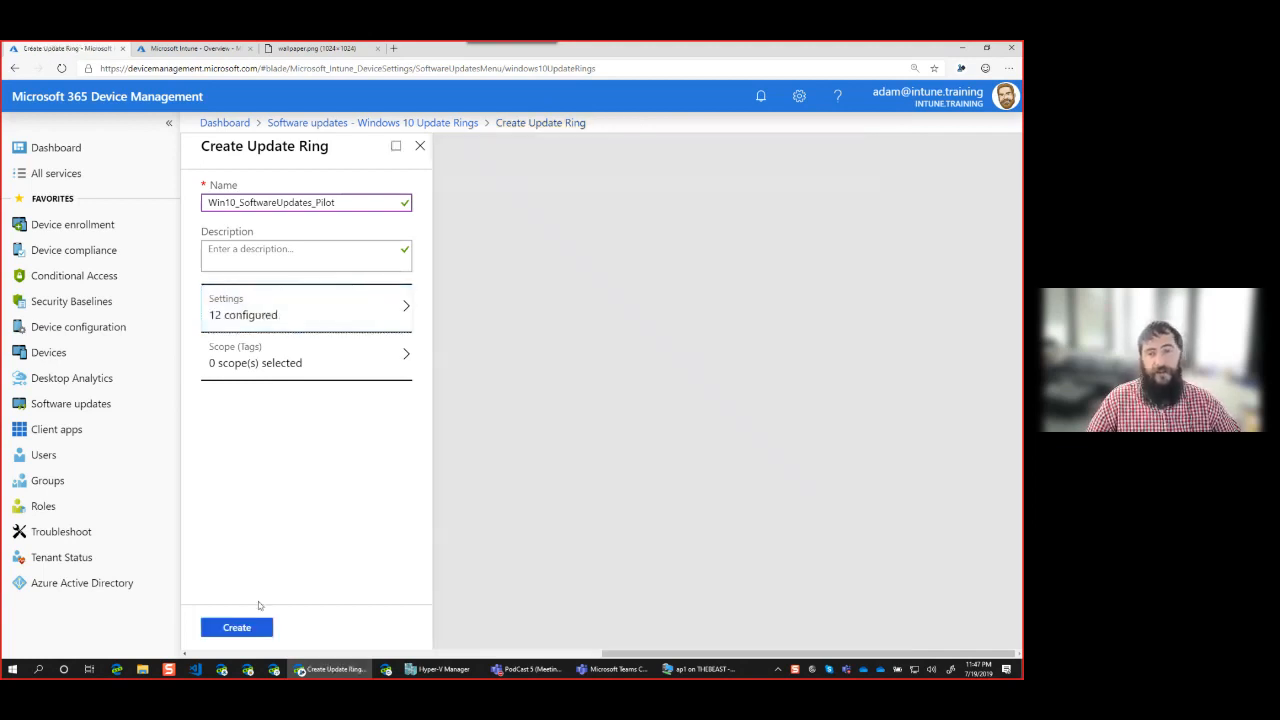
left_click(251, 628)
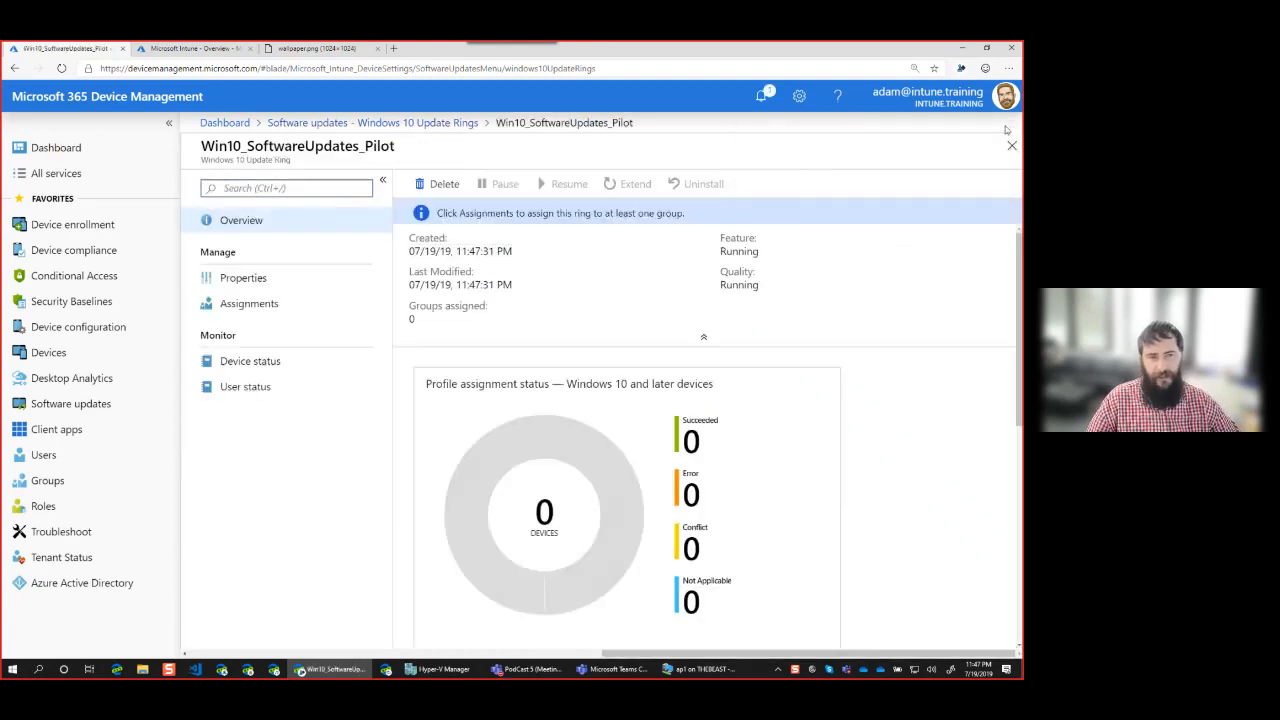
Assign the Win10_SoftwareUpdates_Pilot ring to the selected group Win10_Intune_Baseline and save the assignment.
left_click(249, 303)
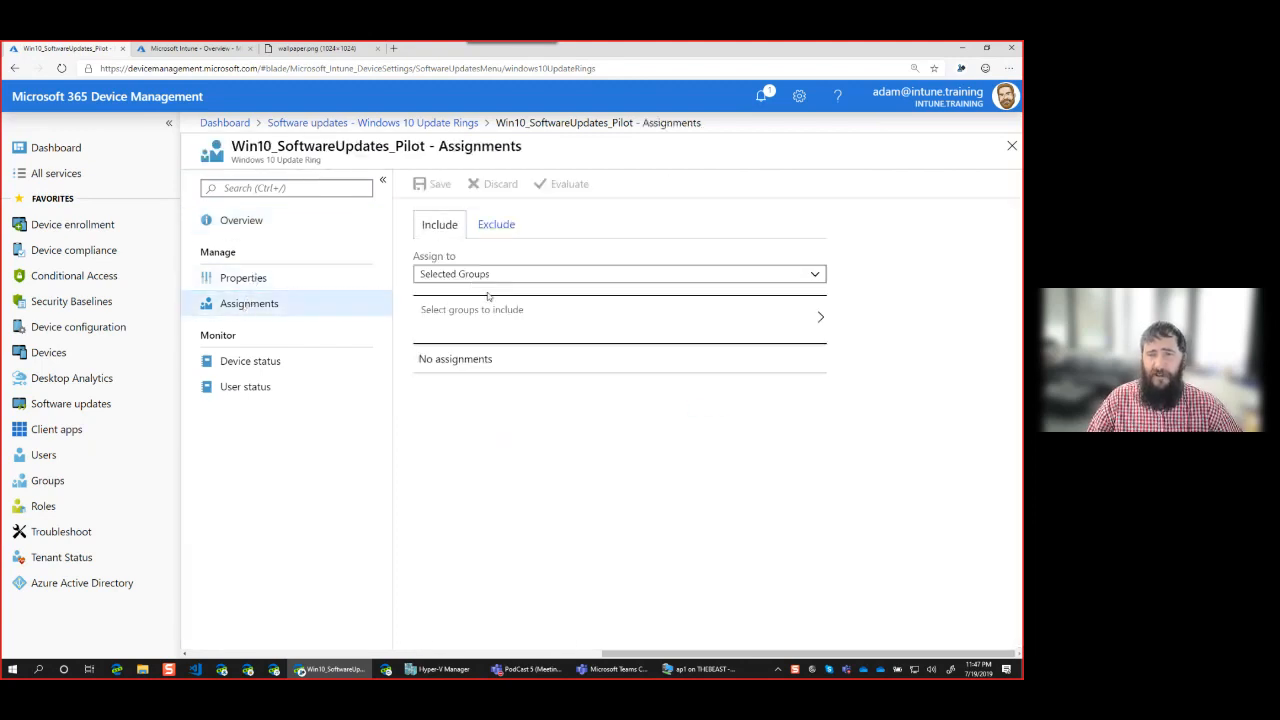
left_click(506, 278)
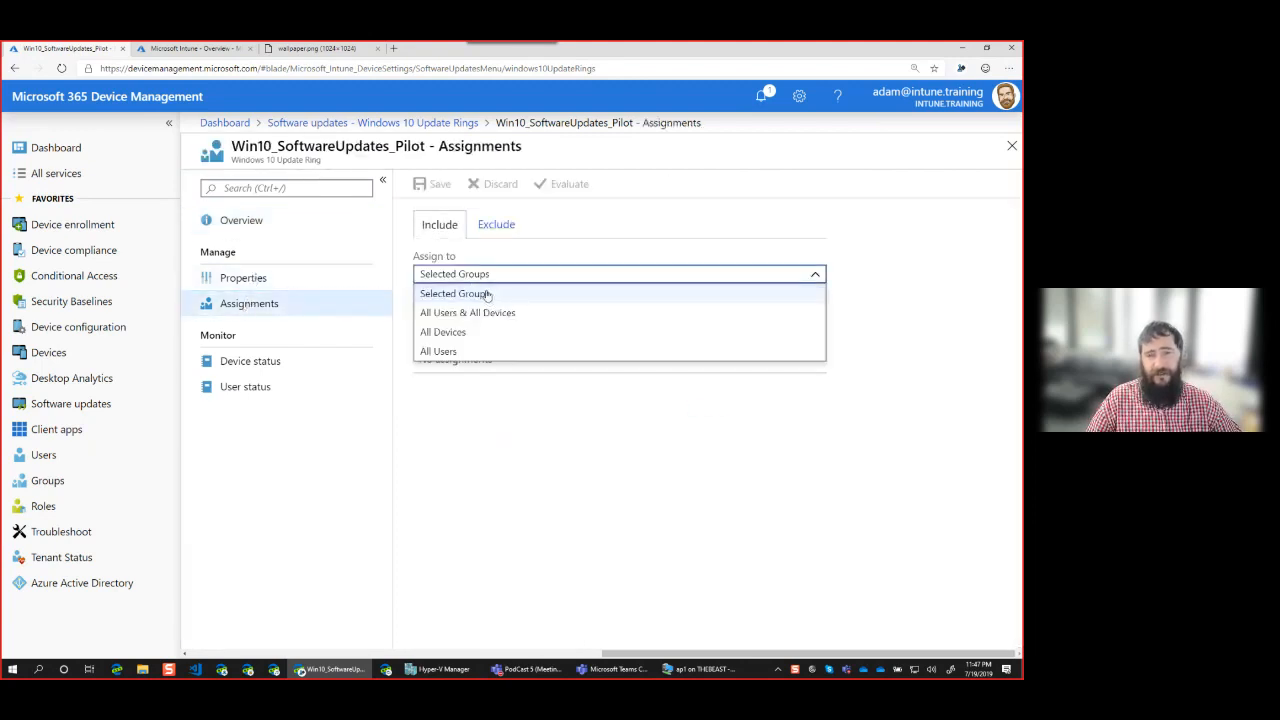
left_click(480, 294)
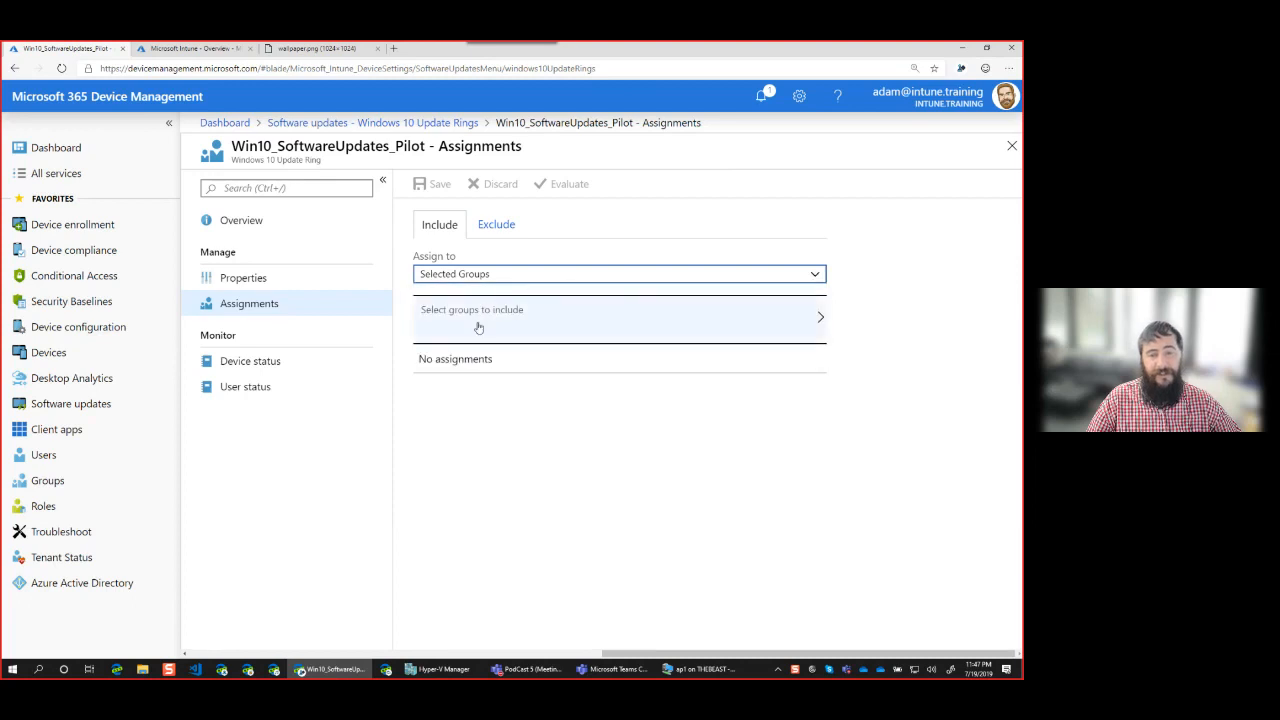
left_click(520, 328)
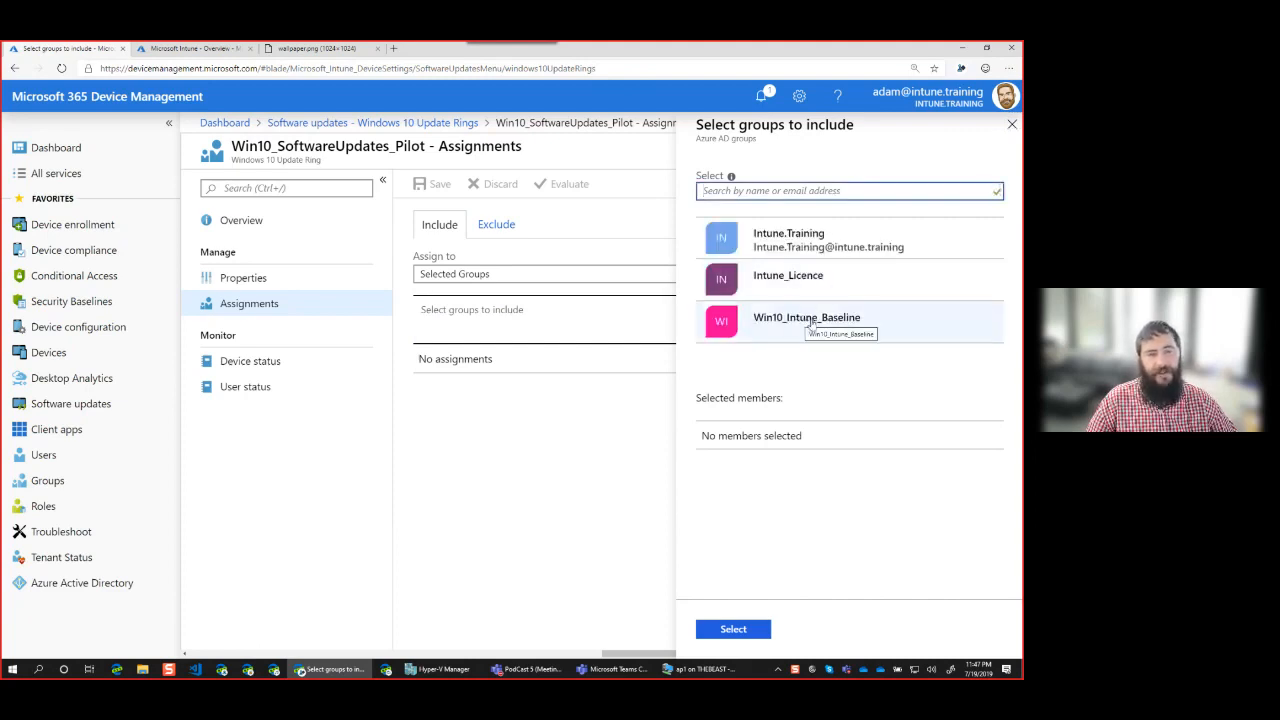
left_click(836, 322)
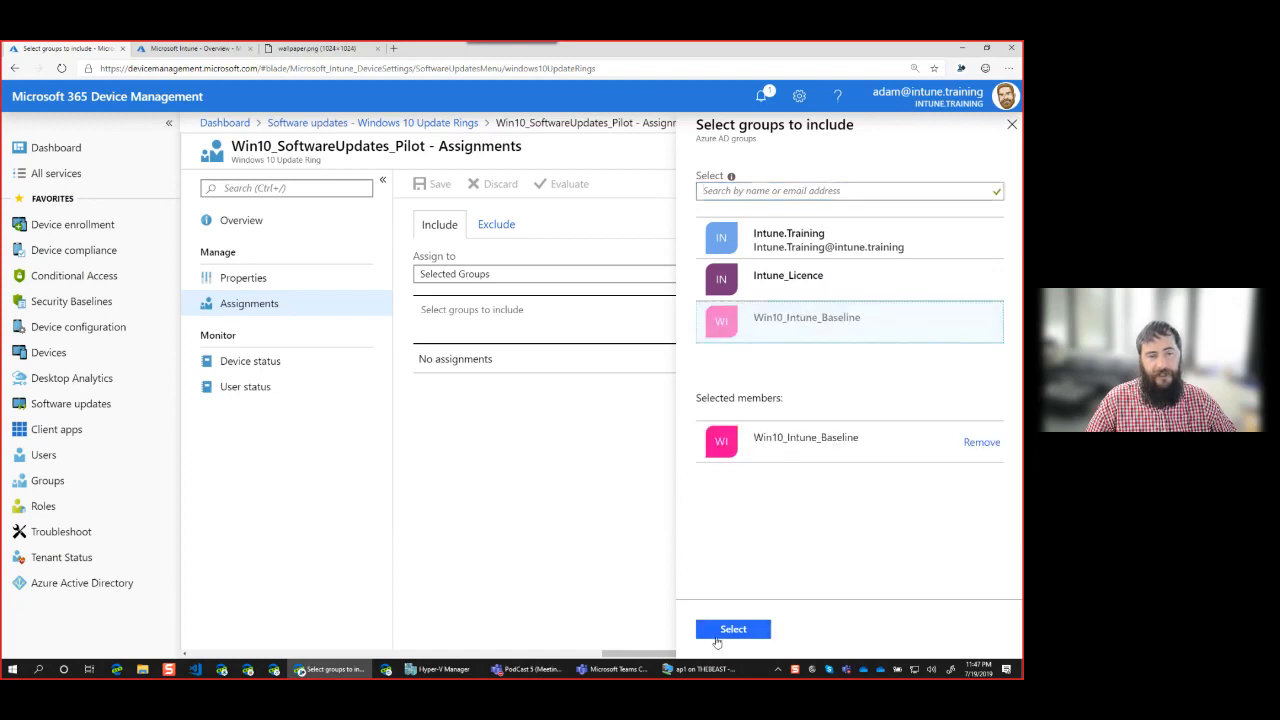
left_click(732, 634)
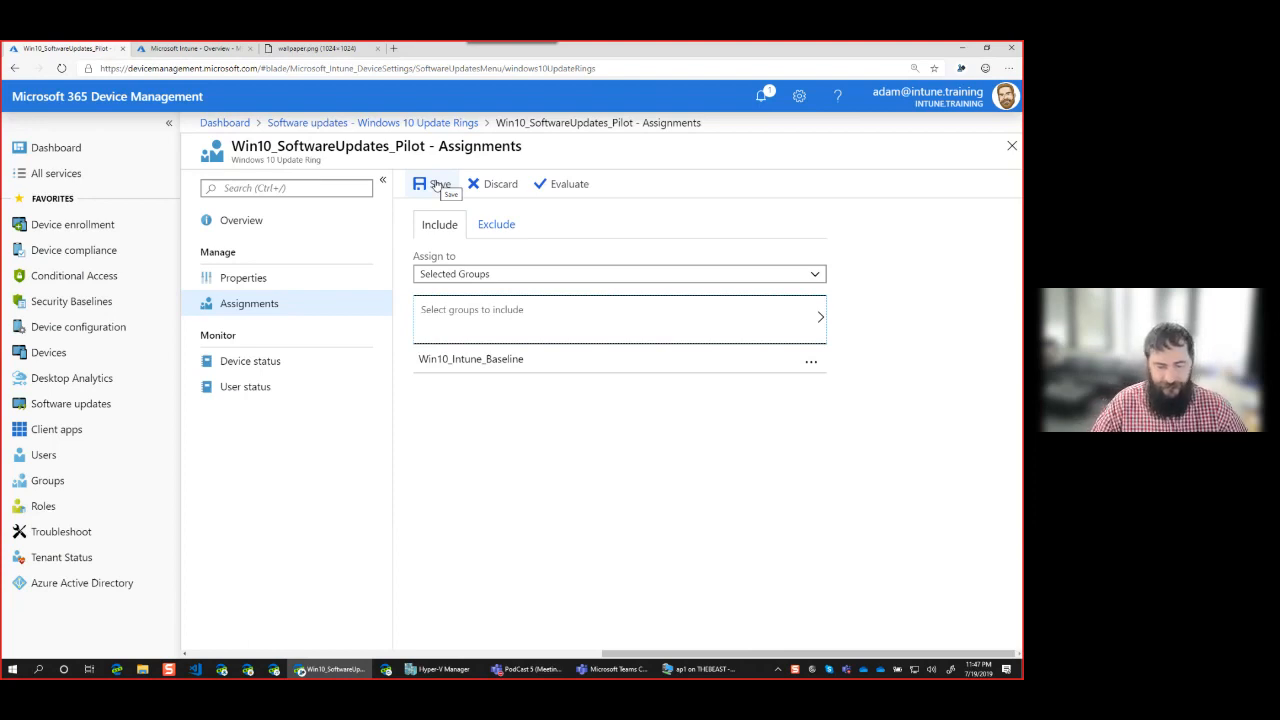
left_click(436, 185)
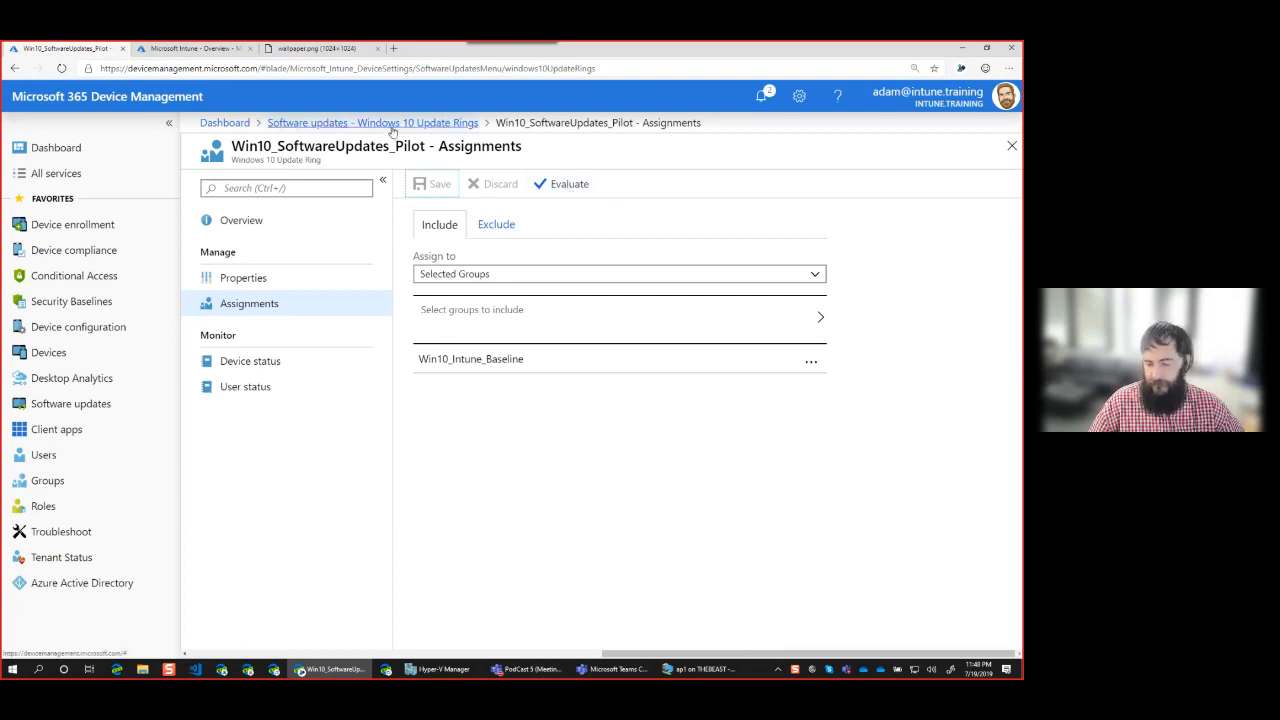
Open the device DESKTOP-M7707V8 from the list of all devices and start a sync on it.
left_click(110, 353)
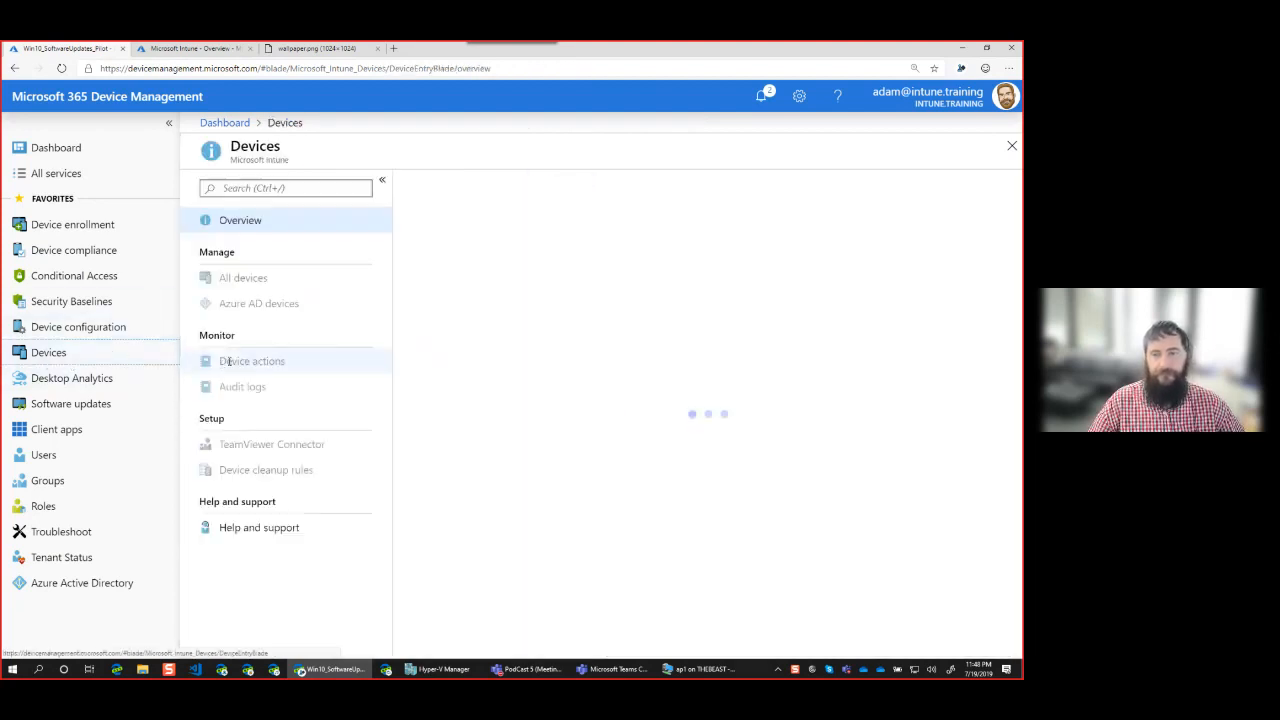
left_click(256, 286)
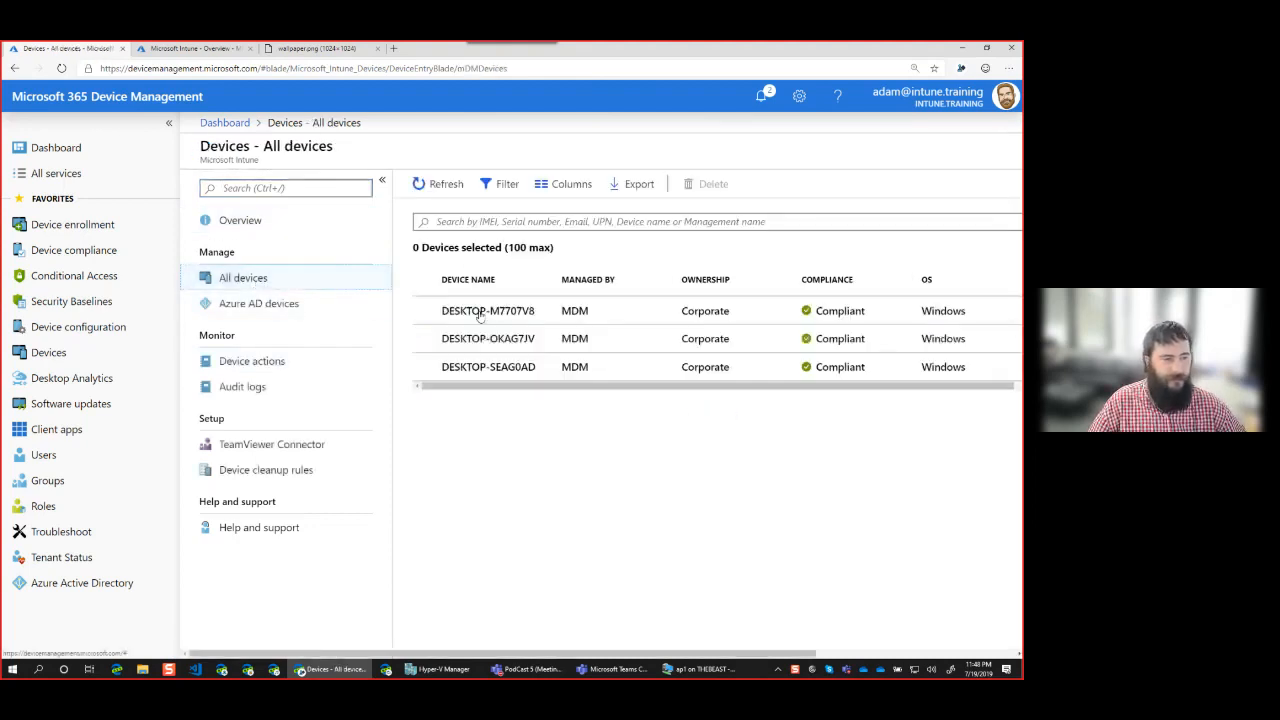
left_click(523, 314)
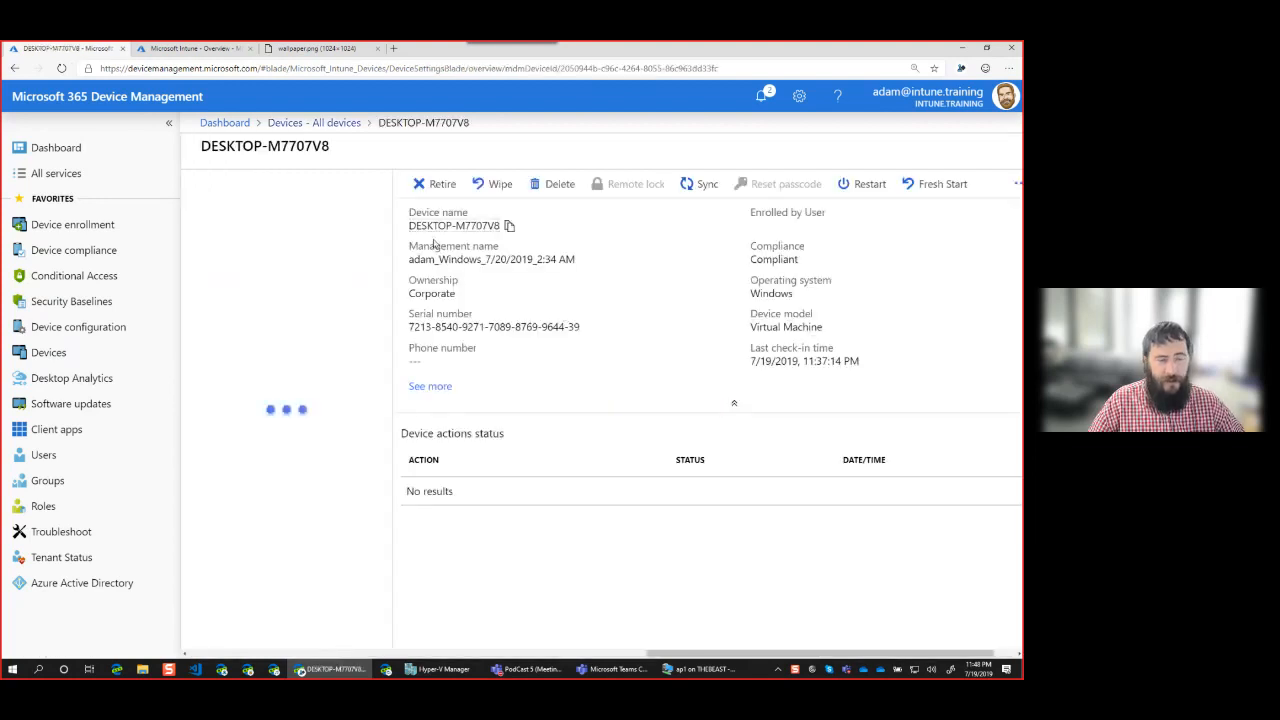
left_click(707, 186)
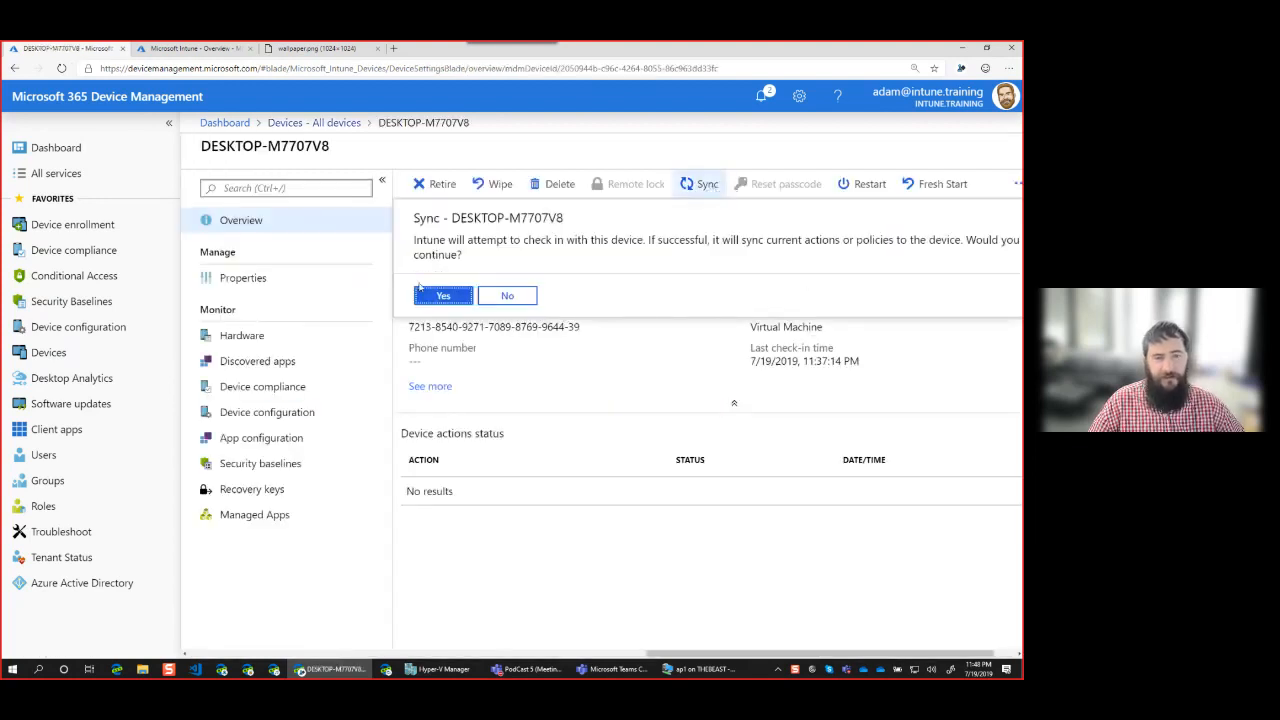
left_click(452, 294)
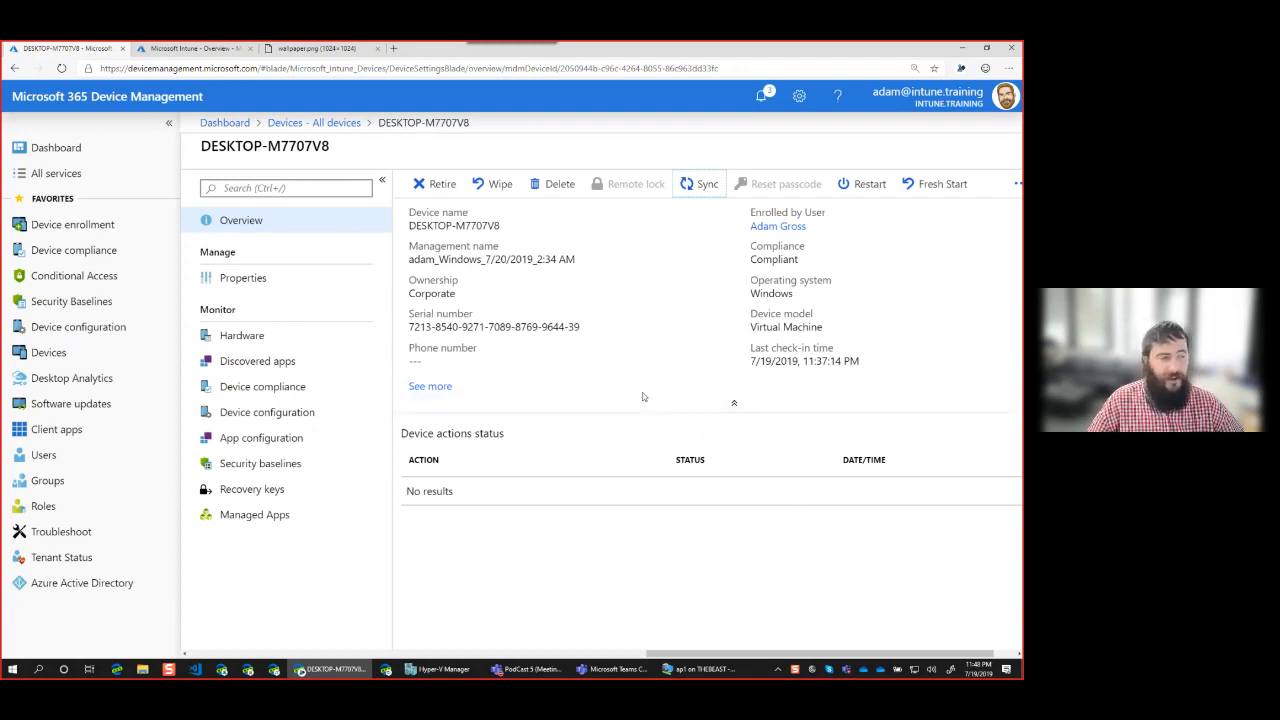
Switch to the ap1 virtual machine and review its Windows Update page and advanced update options.
left_click(695, 669)
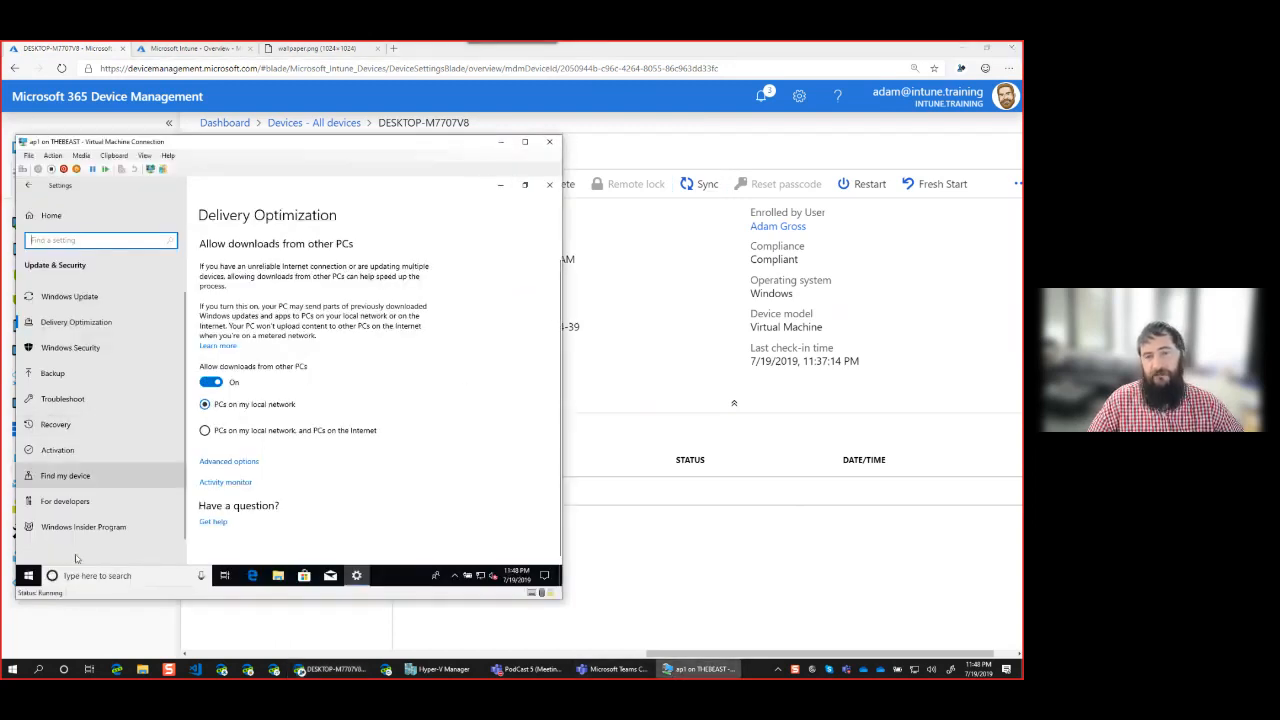
scroll(48, 270, "down", 1)
scroll(55, 290, "up", 1)
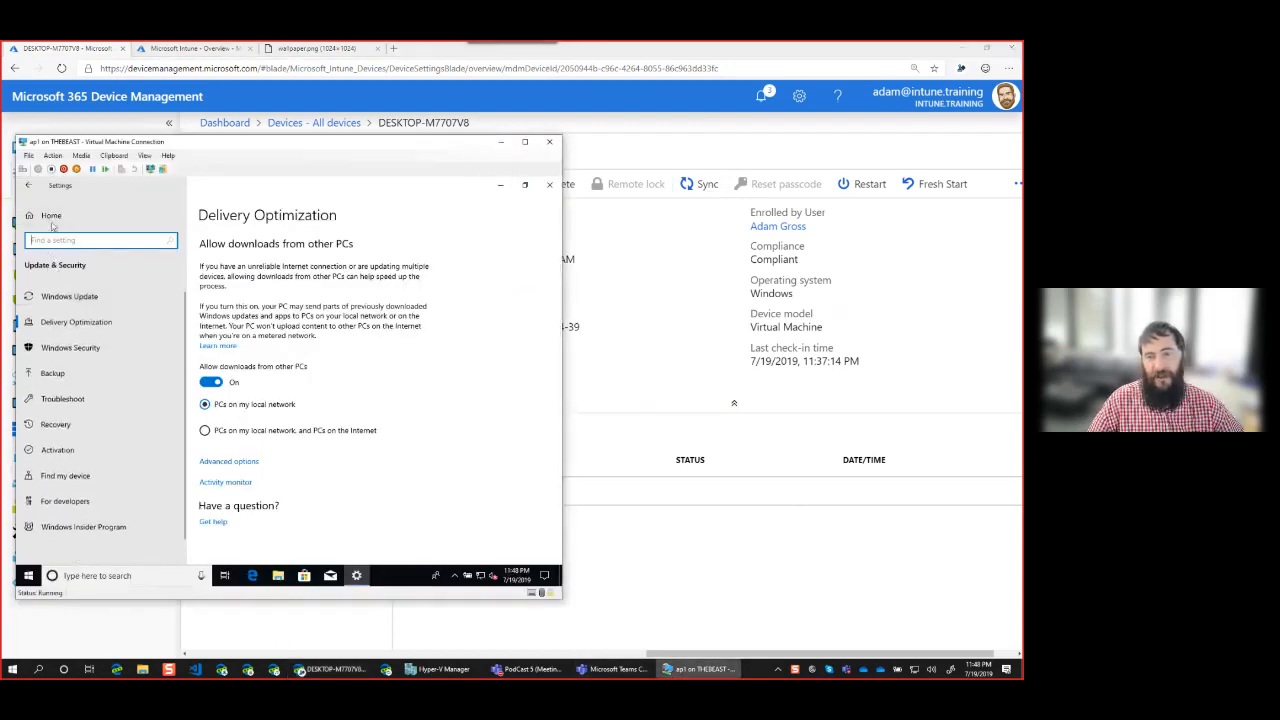
left_click(72, 298)
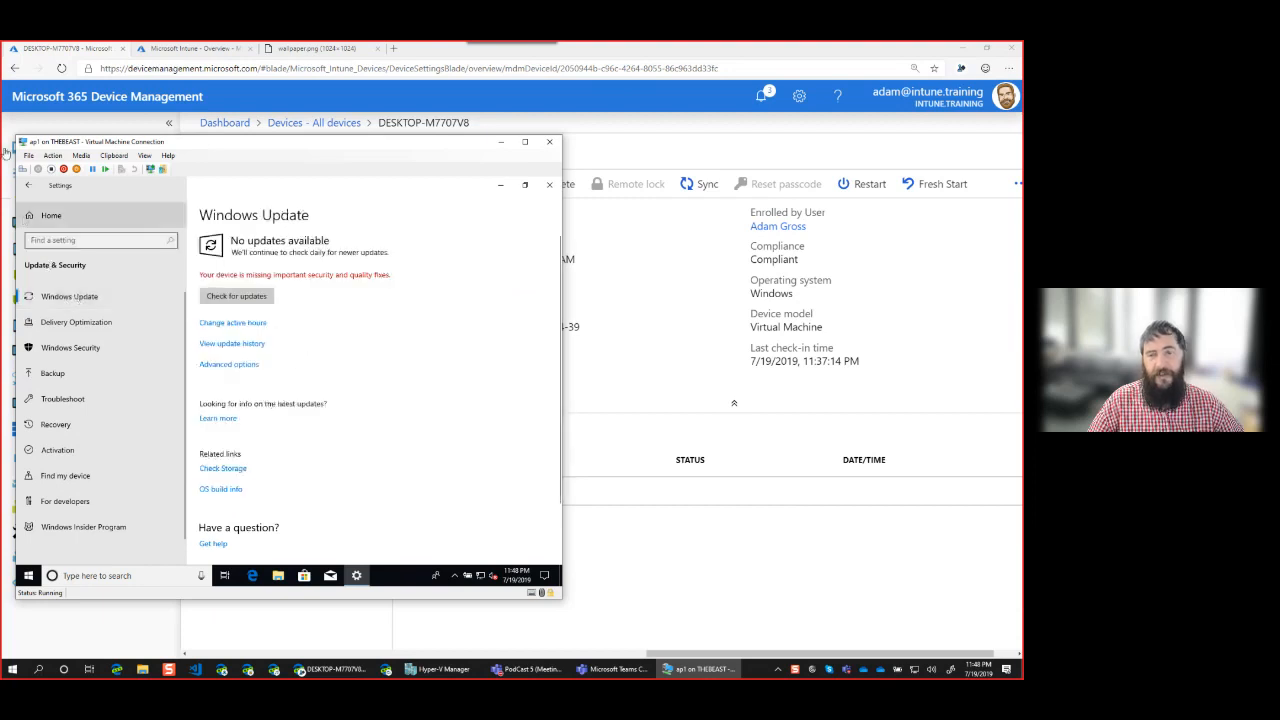
left_click(39, 185)
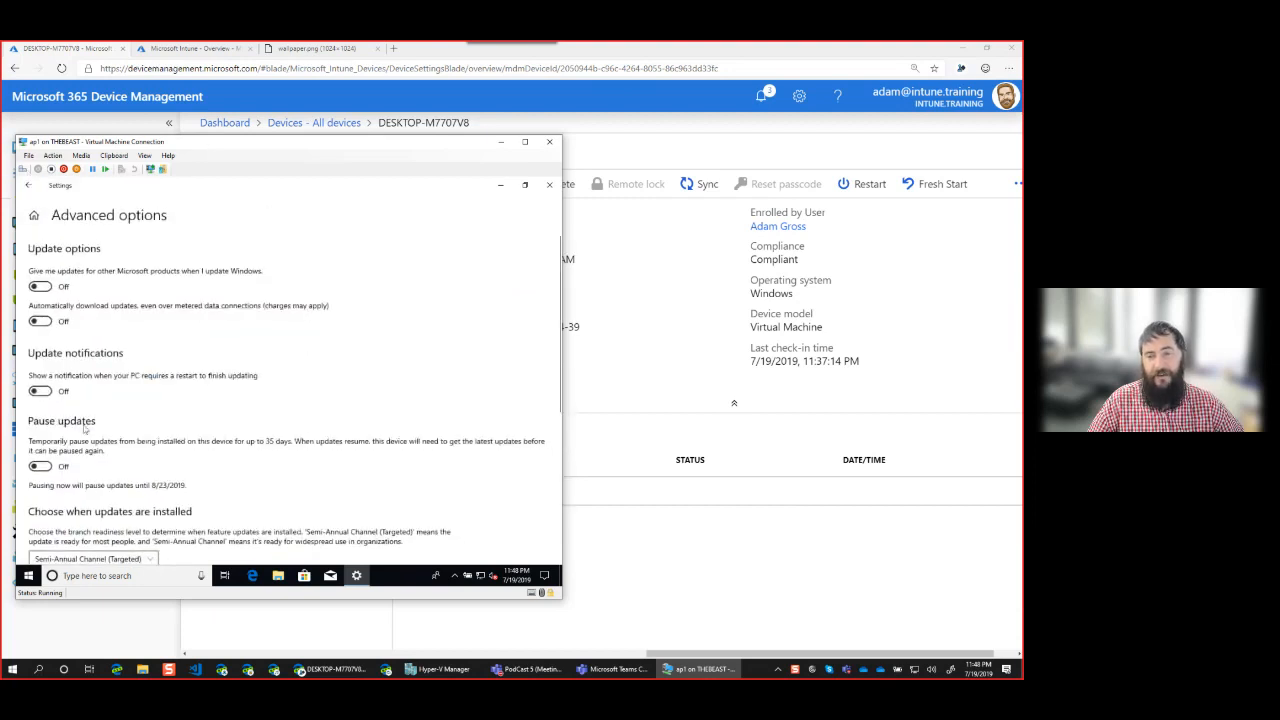
left_click(29, 186)
Open the details of the connected work account in the Accounts settings and review the sync status and areas managed by Intune.Training.
left_click(51, 216)
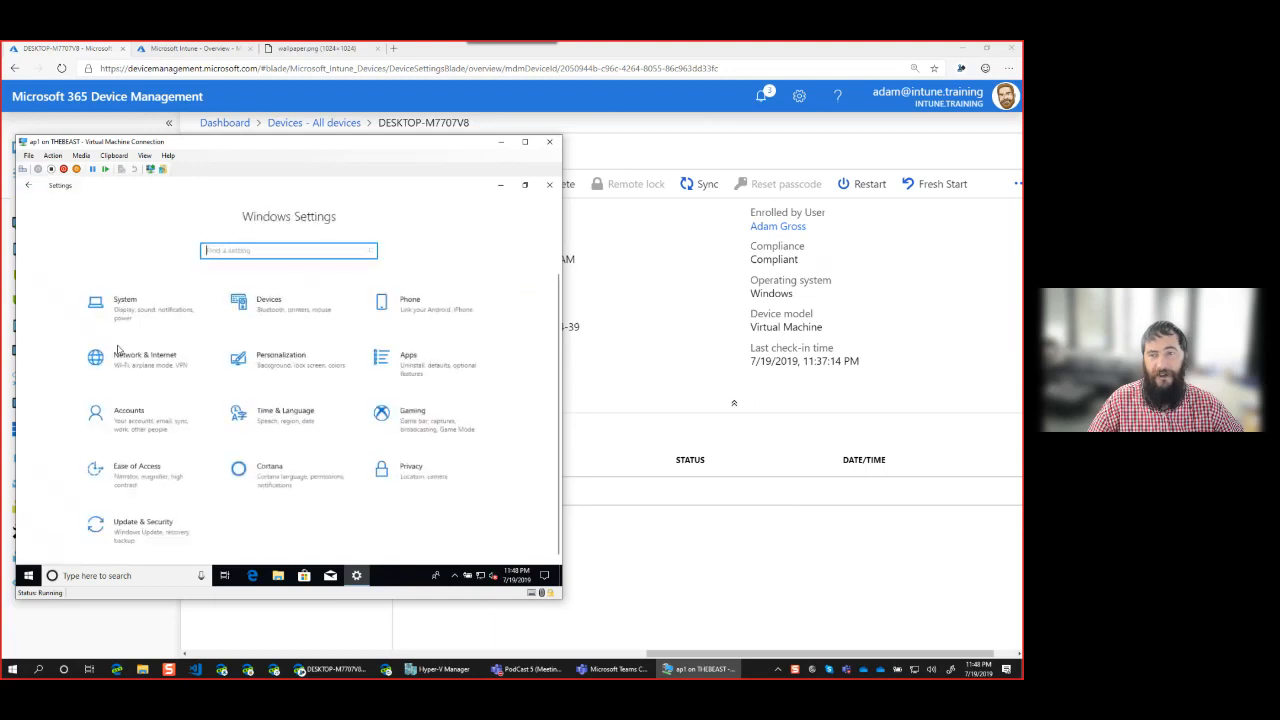
left_click(160, 428)
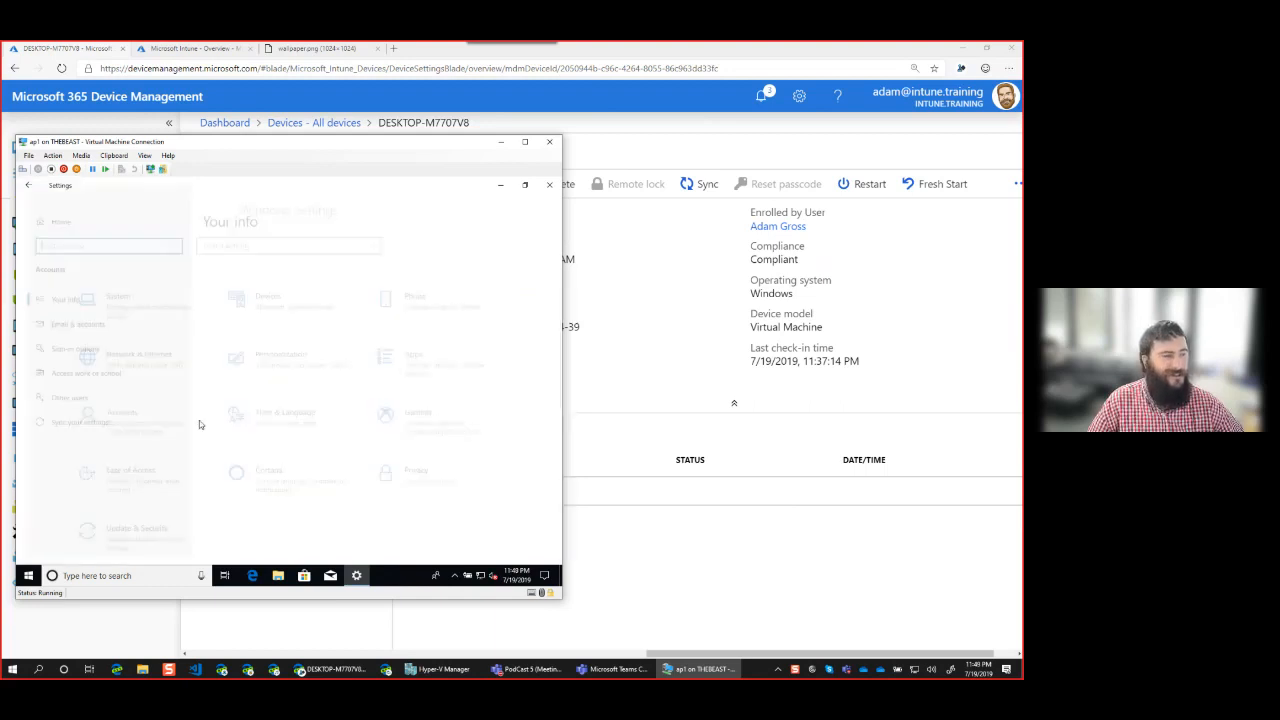
left_click(72, 375)
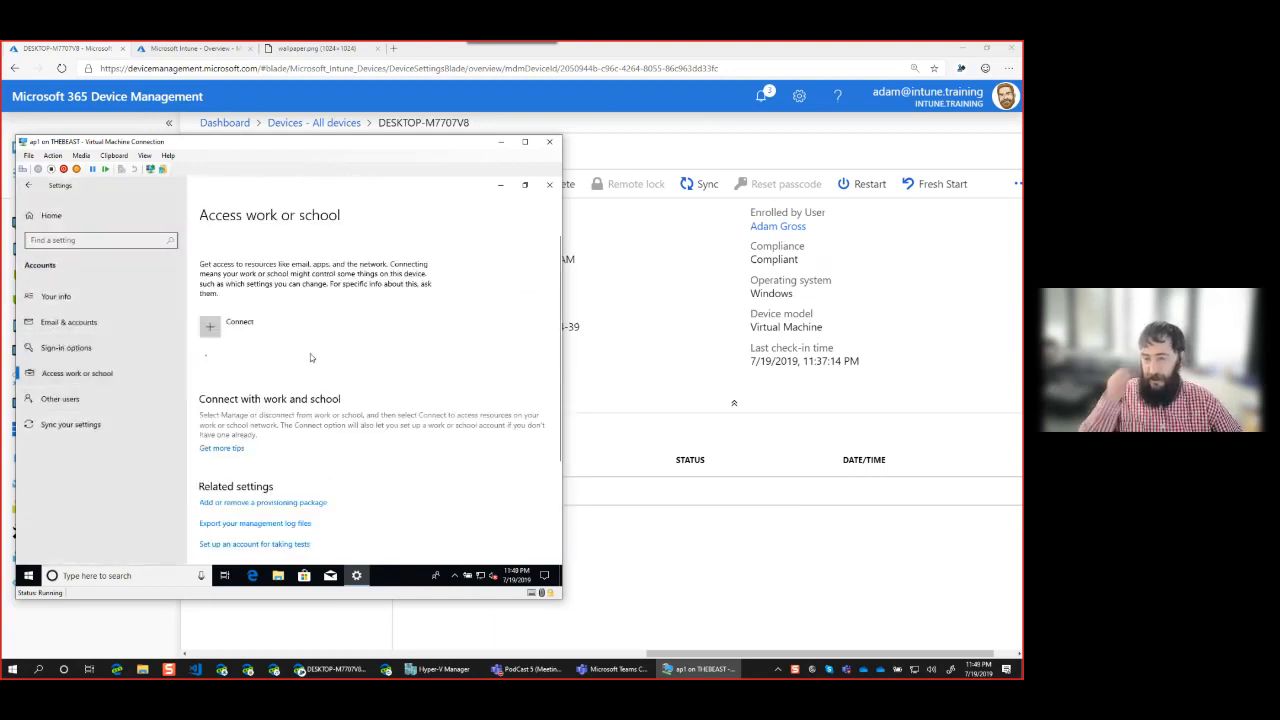
left_click(311, 367)
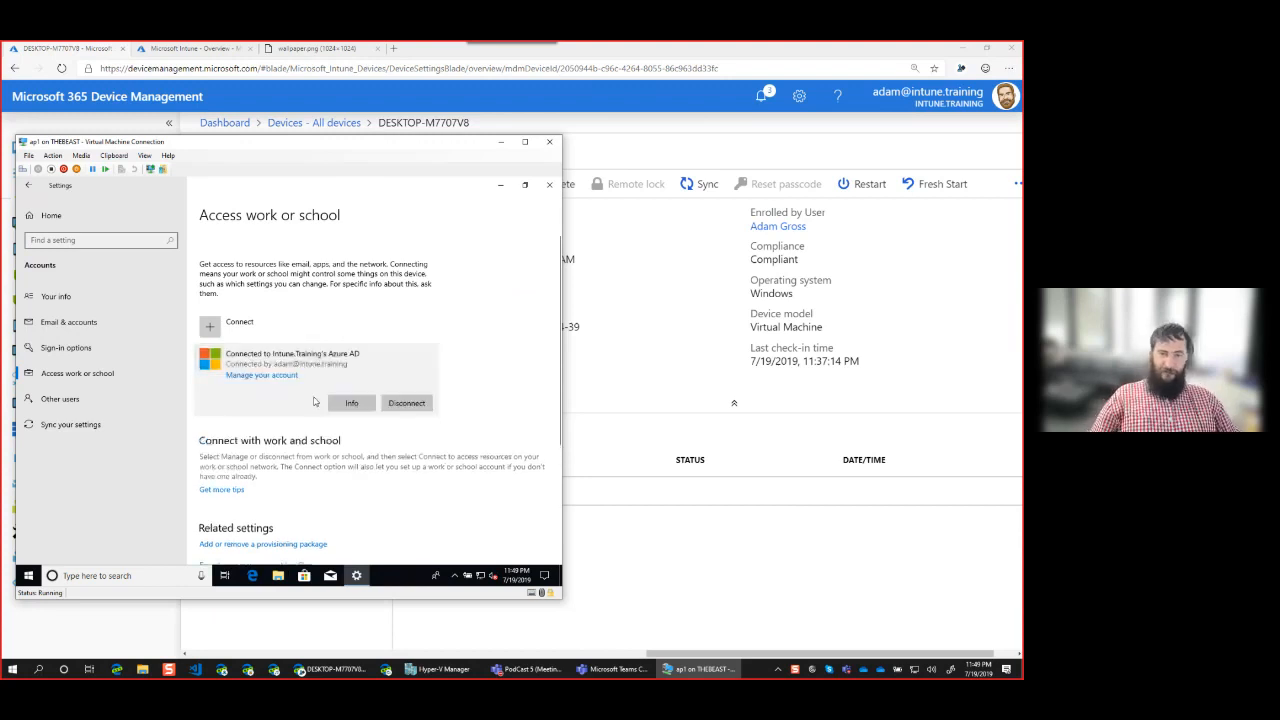
left_click(345, 402)
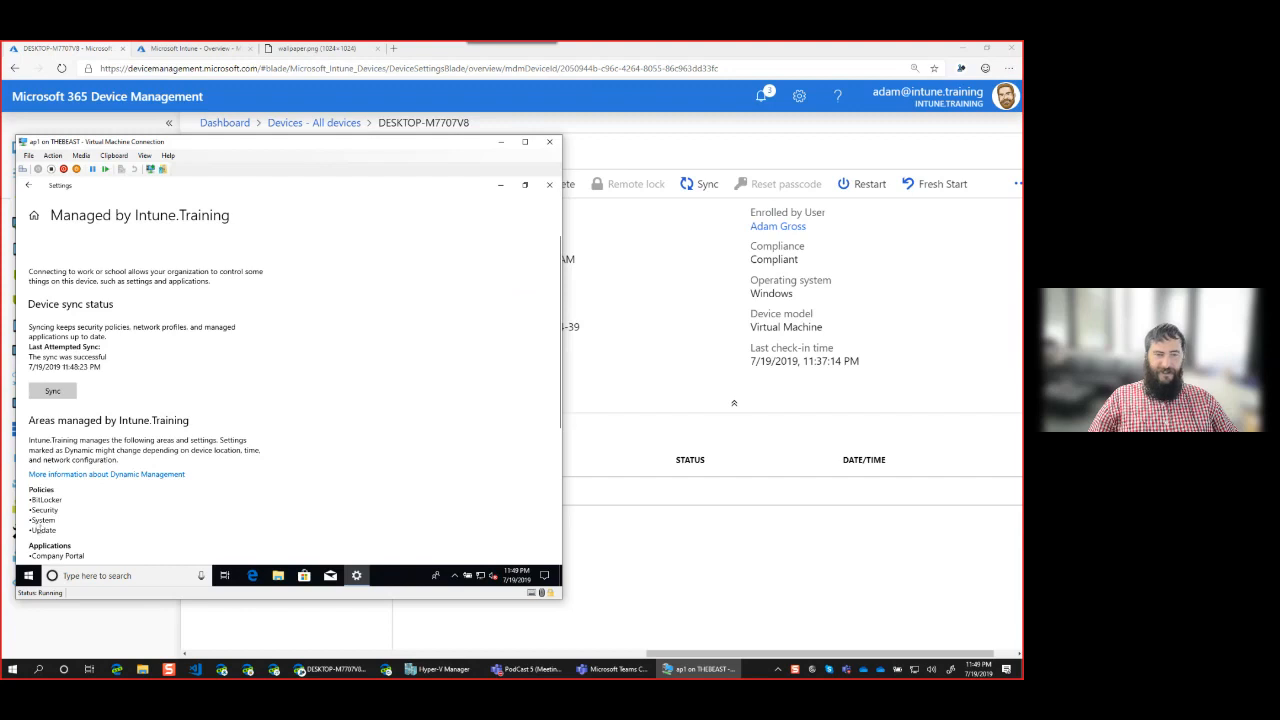
scroll(45, 505, "down", 3)
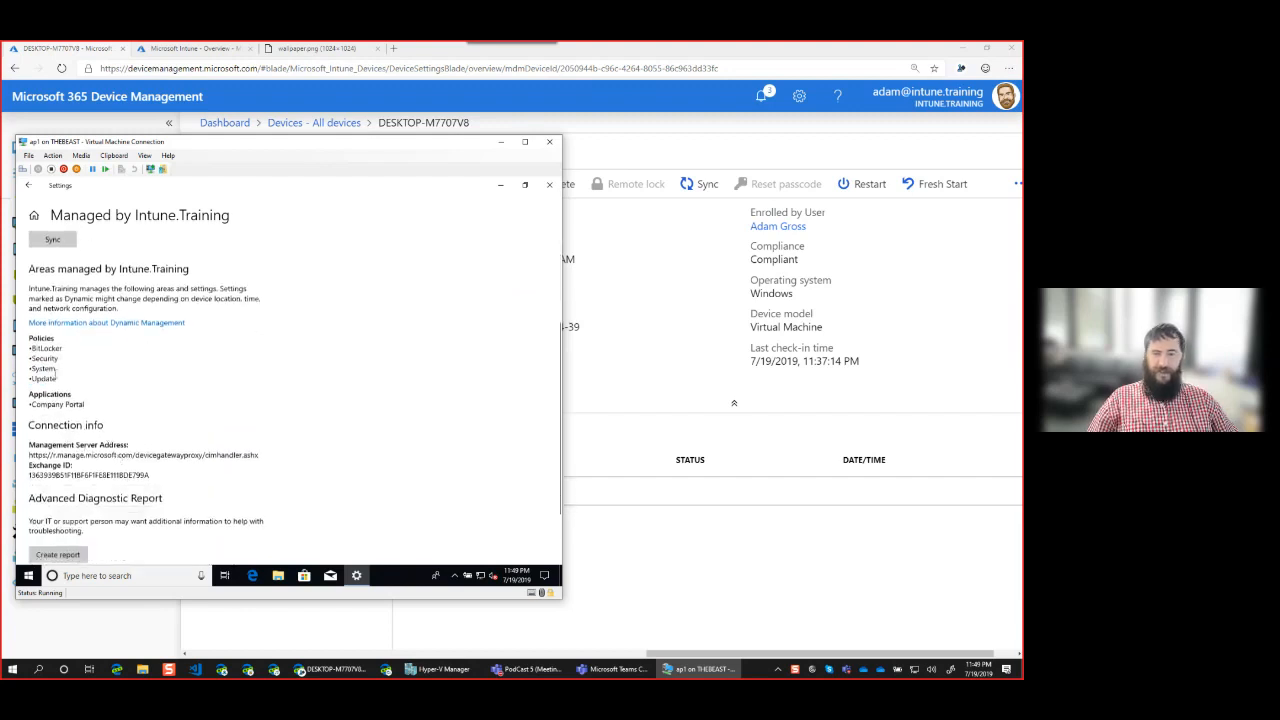
scroll(33, 370, "down", 2)
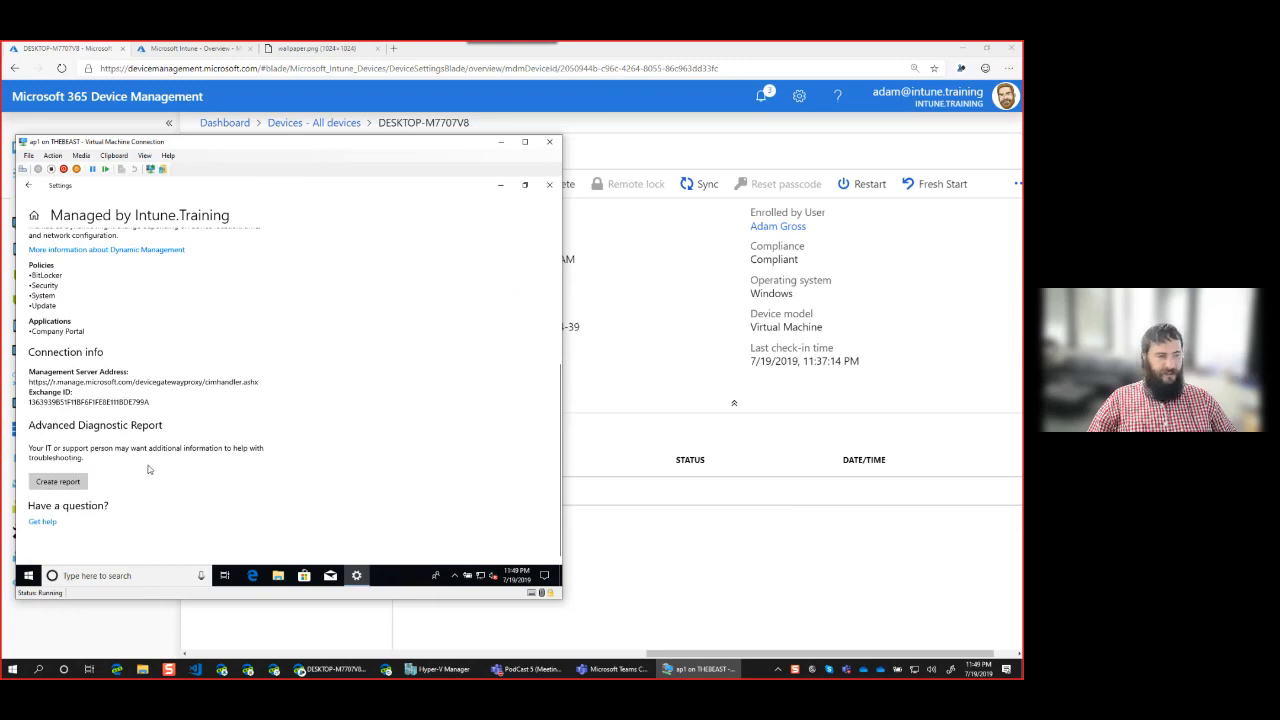
scroll(169, 378, "up", 5)
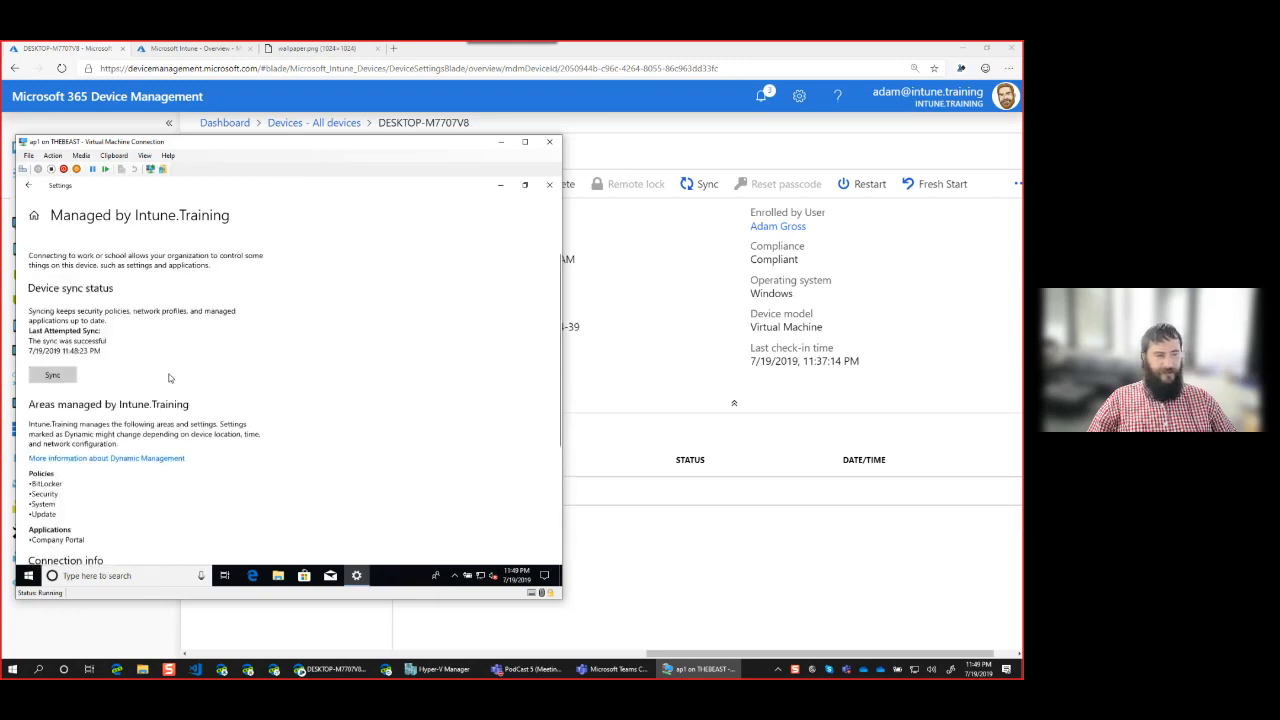
Return to the Windows Update settings and examine the list of configured update policies set on the device.
left_click(28, 185)
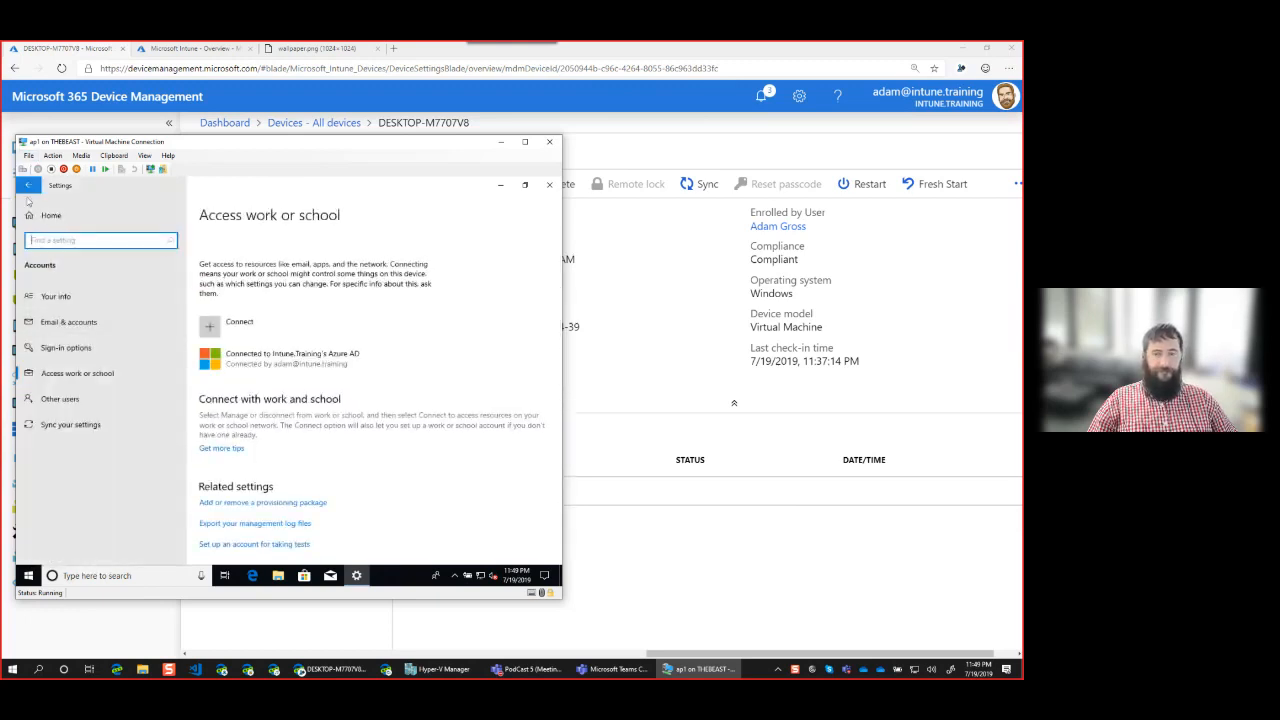
left_click(28, 185)
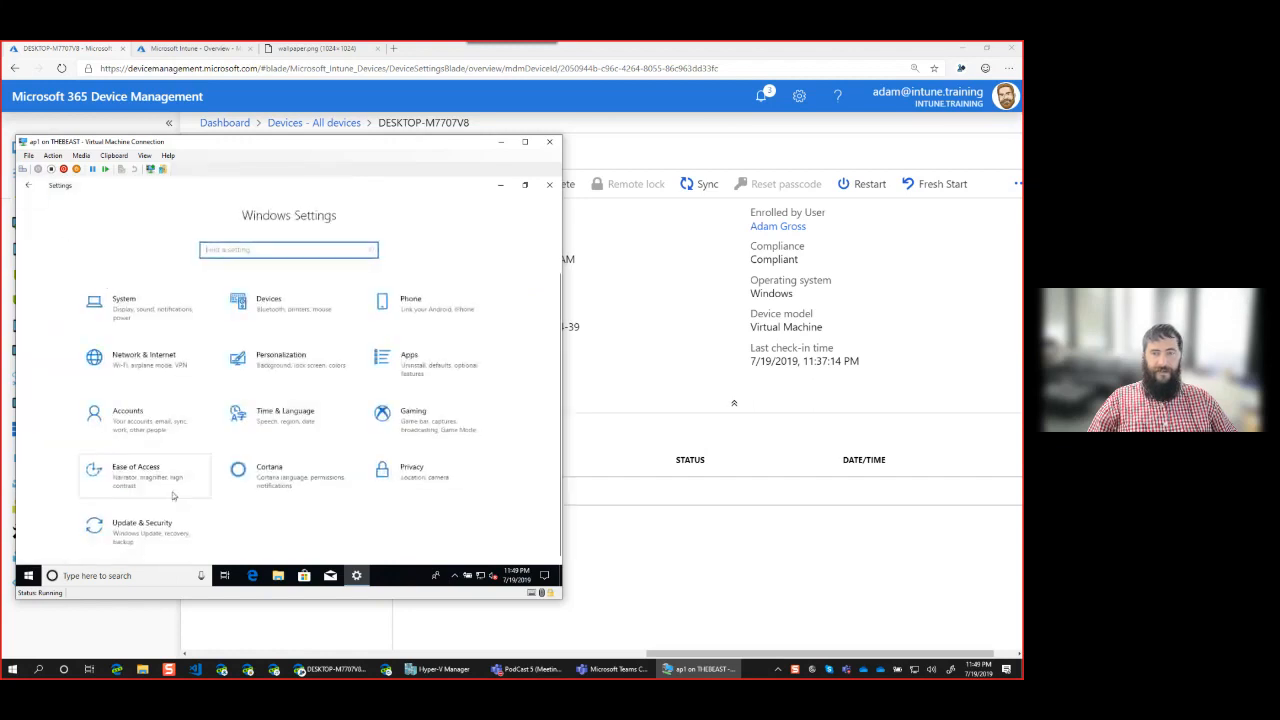
left_click(160, 520)
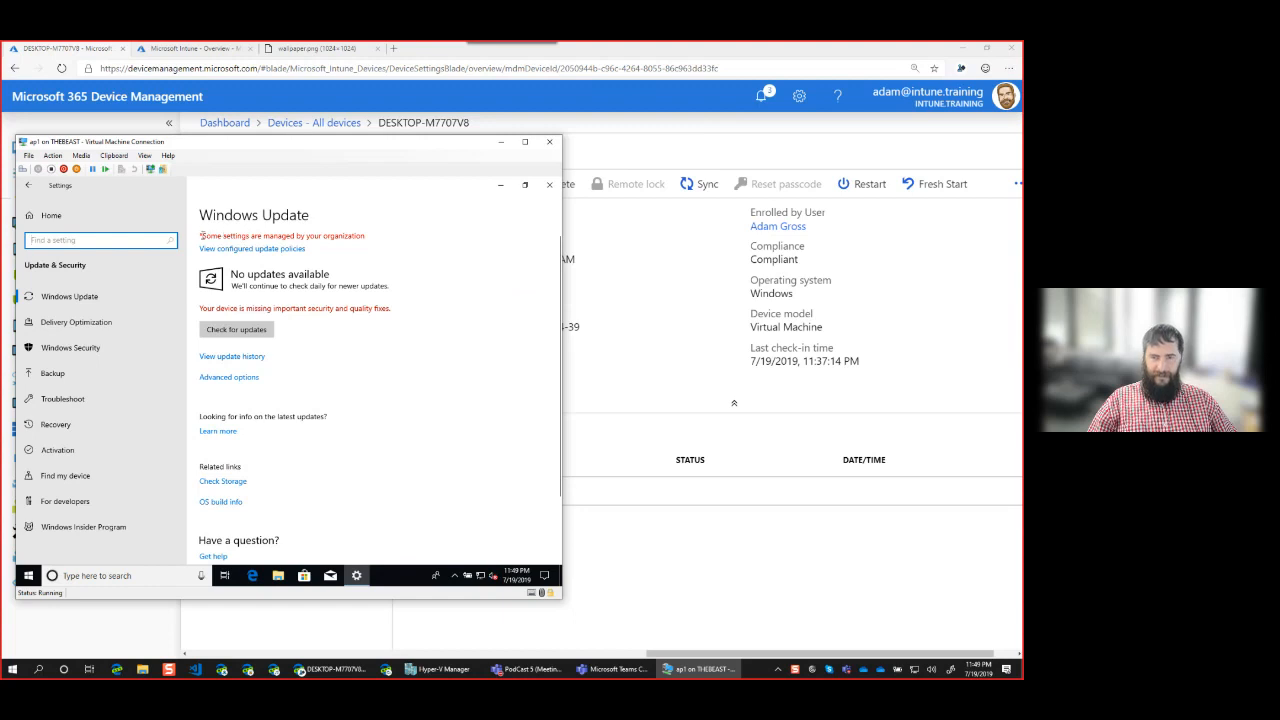
left_click(256, 249)
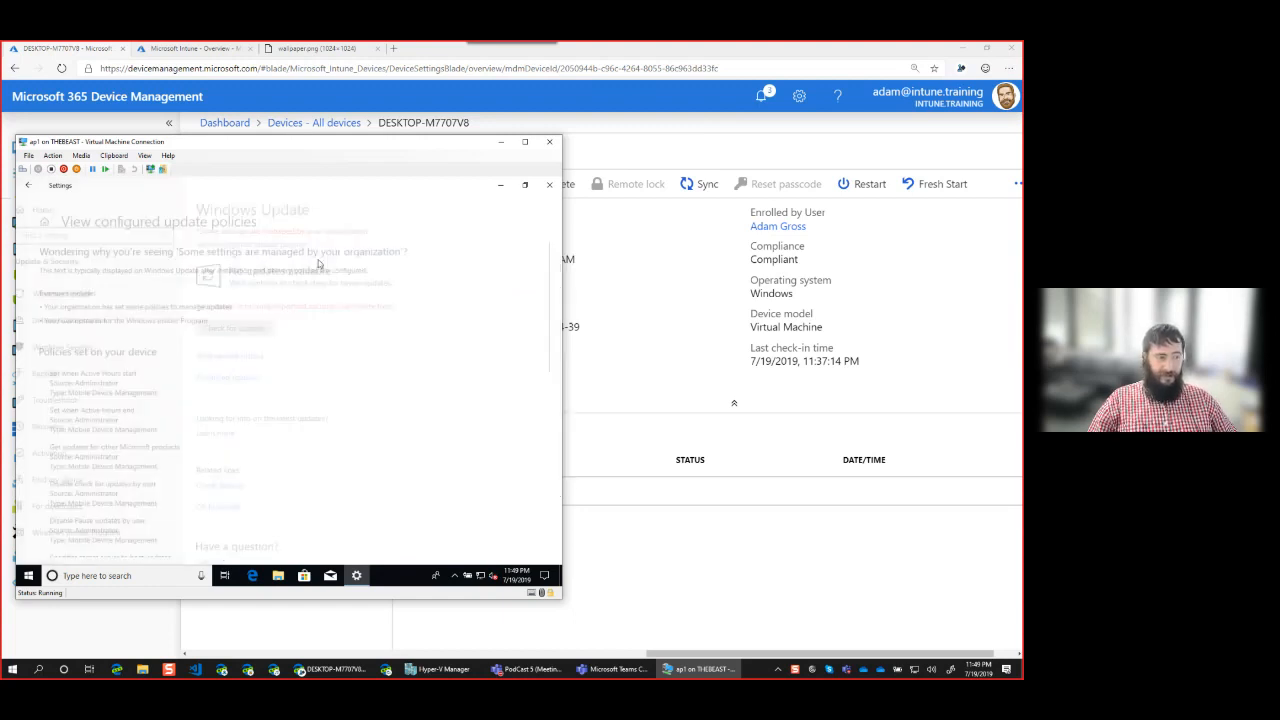
scroll(190, 337, "down", 1)
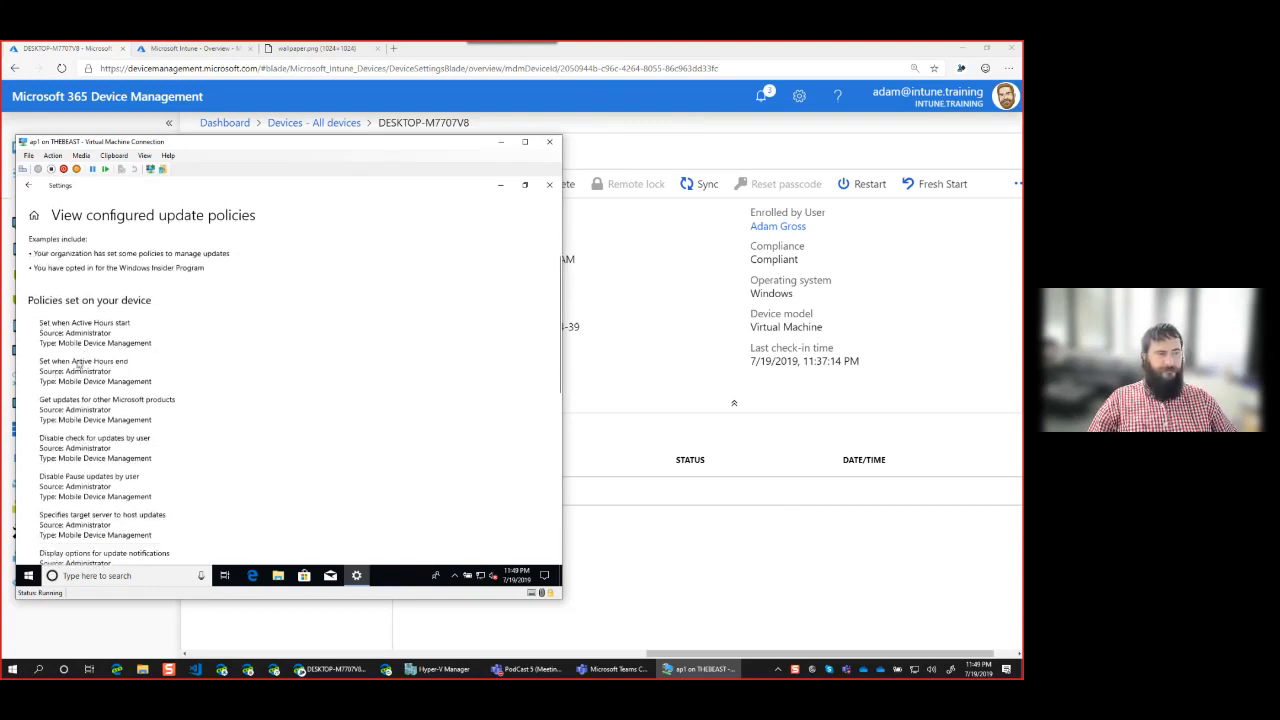
scroll(82, 366, "down", 1)
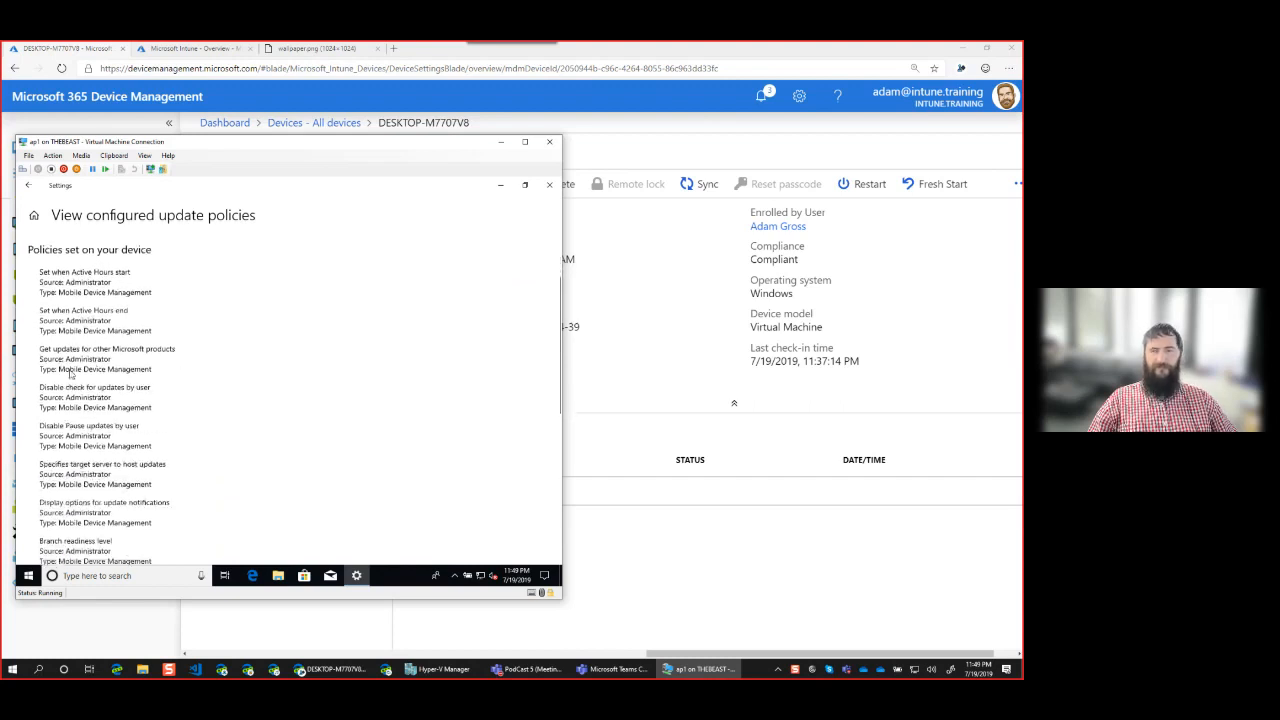
scroll(58, 398, "down", 1)
scroll(88, 405, "down", 4)
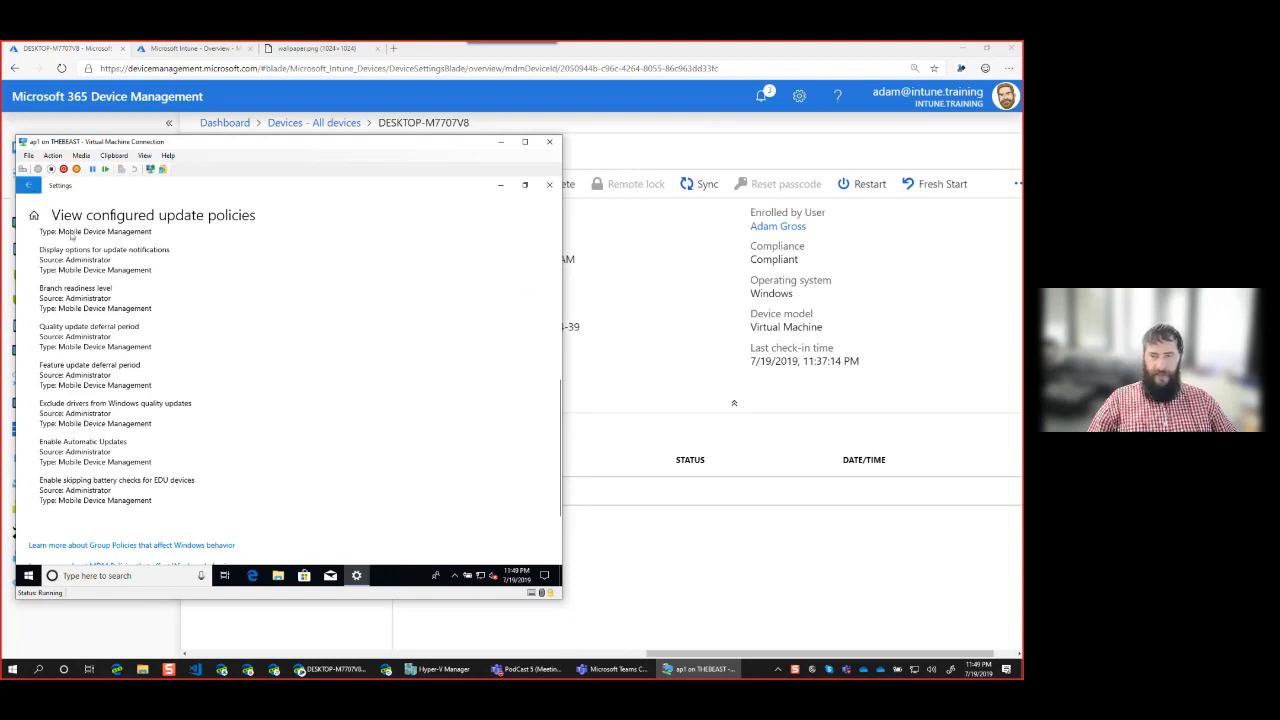
scroll(155, 291, "down", 2)
scroll(155, 291, "up", 2)
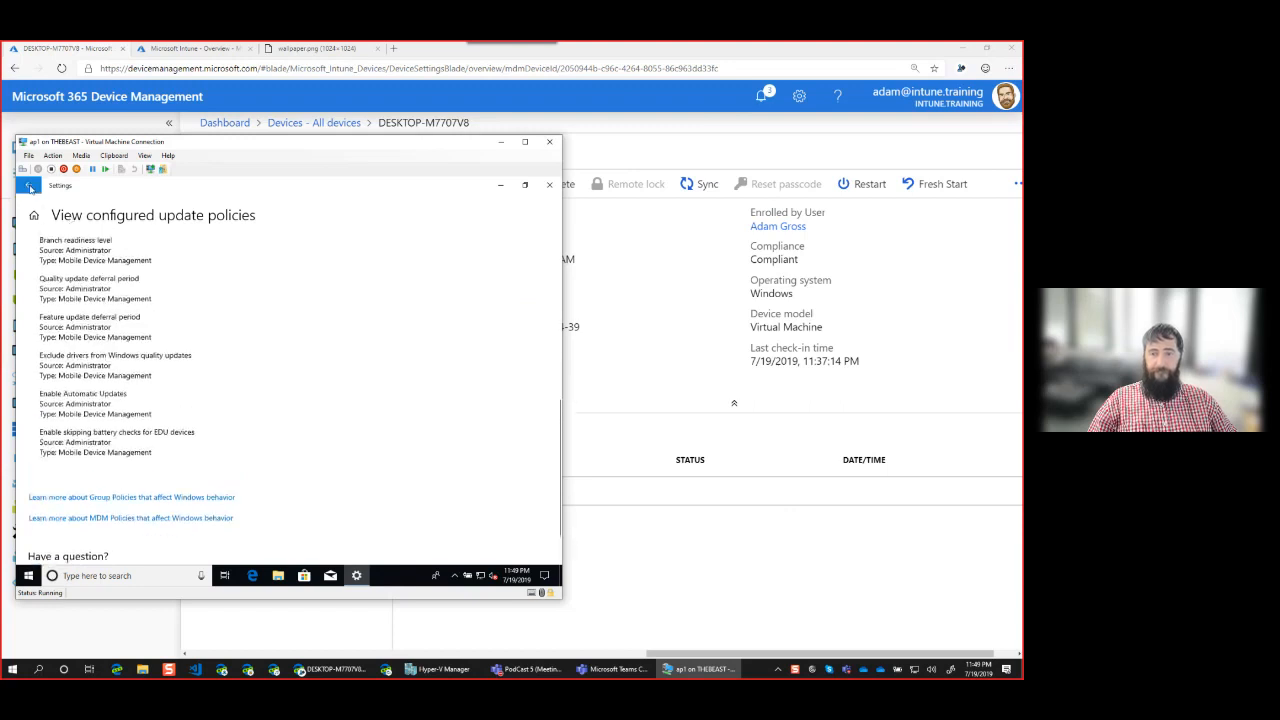
Start a check for updates on the virtual machine and move its window toward the middle of the desktop.
left_click(28, 185)
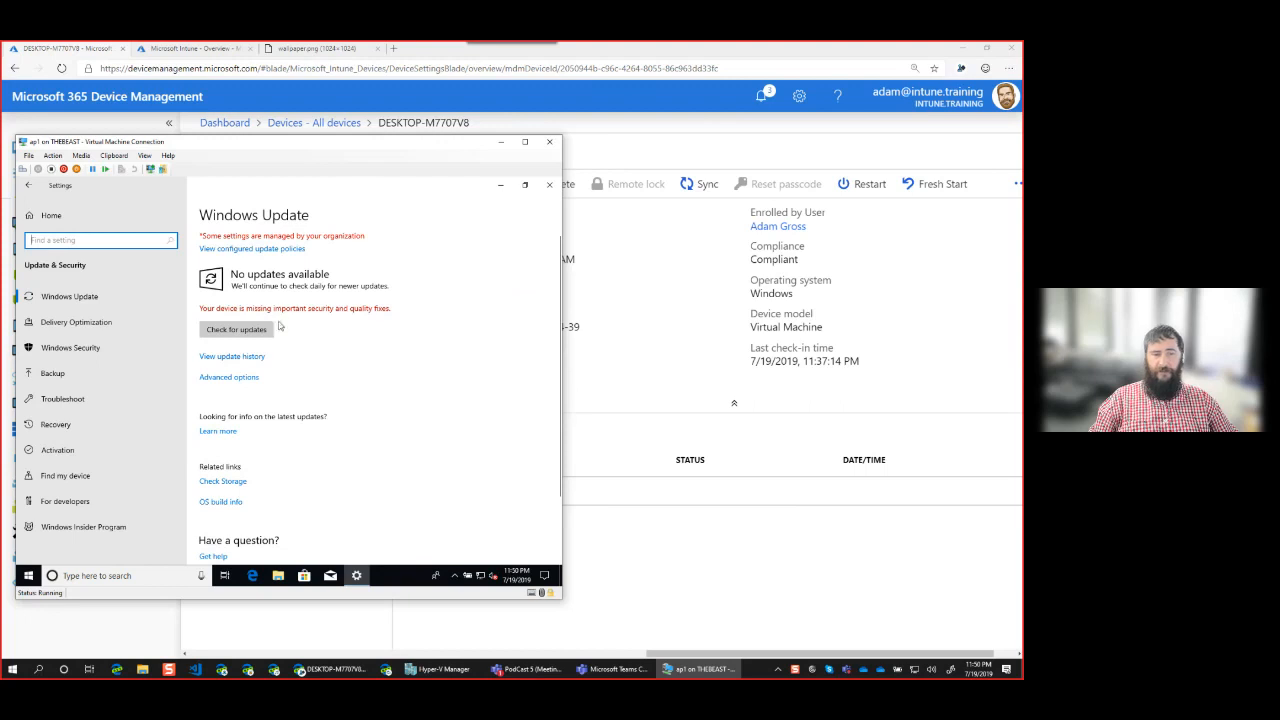
left_click(247, 334)
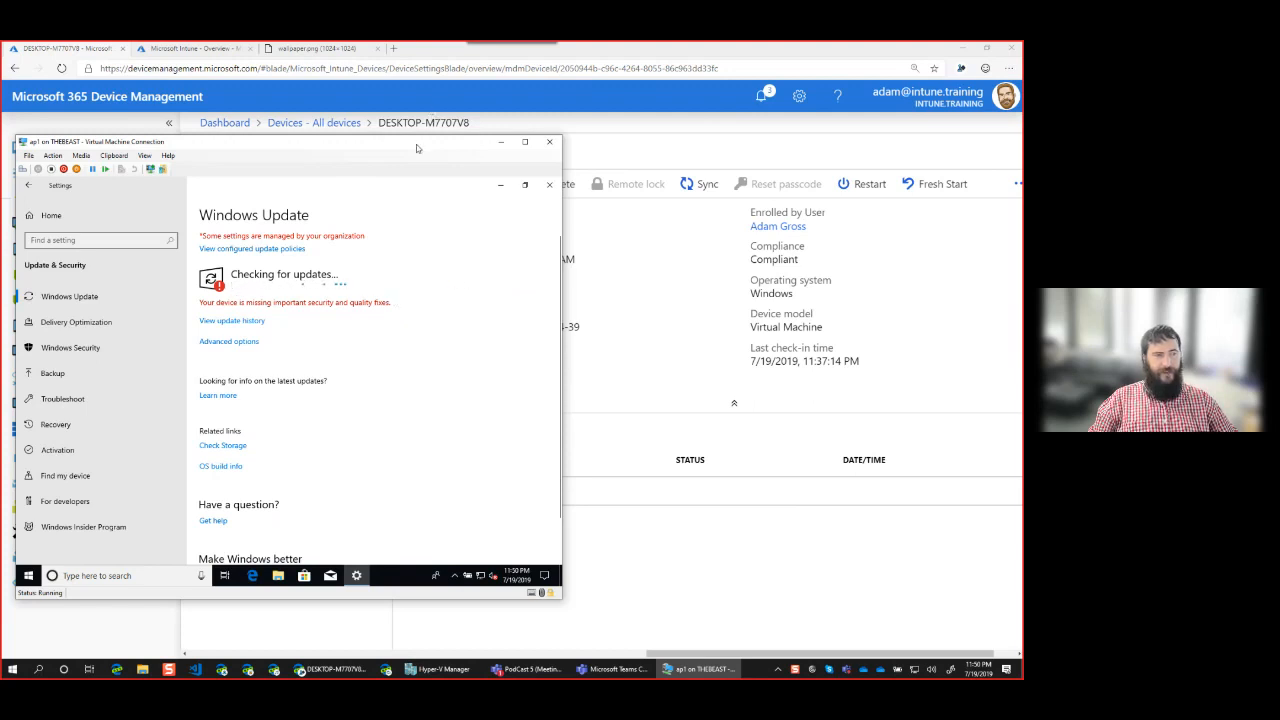
left_click_drag(416, 144, 595, 175)
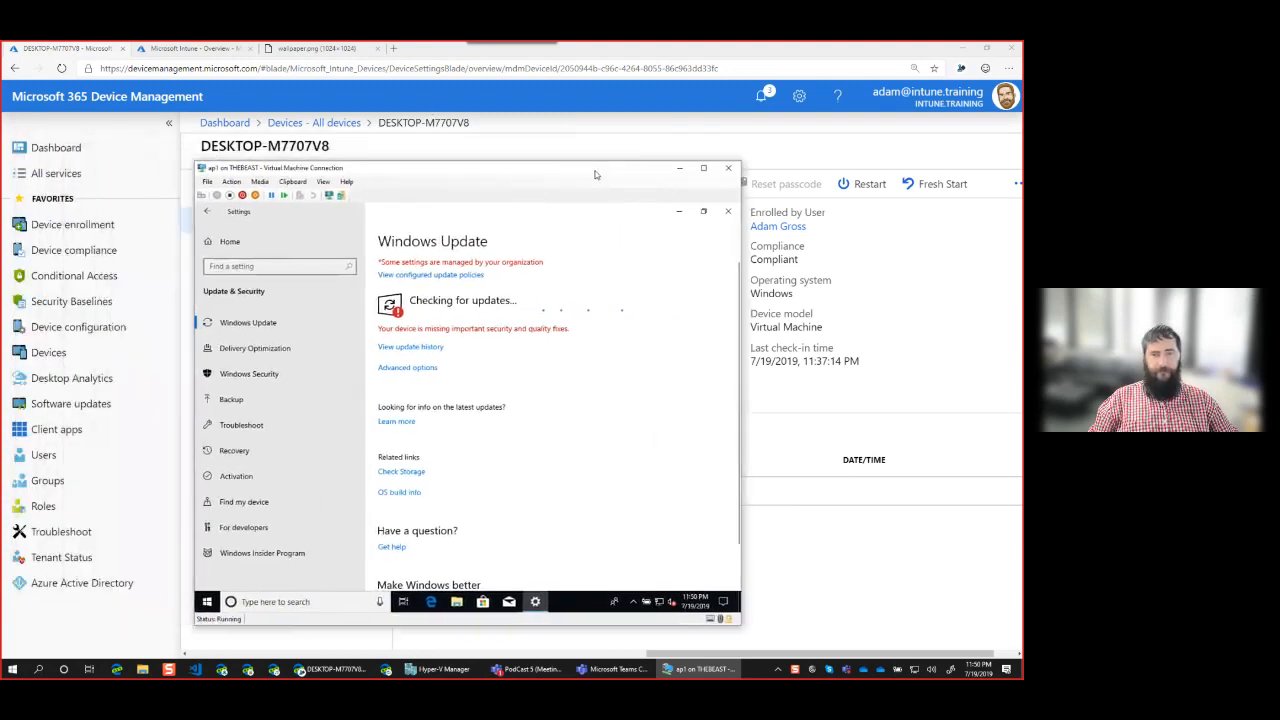
Return to the DESKTOP-M7707V8 device page in the browser and look through its available remote actions, including the additional ones.
left_click(650, 56)
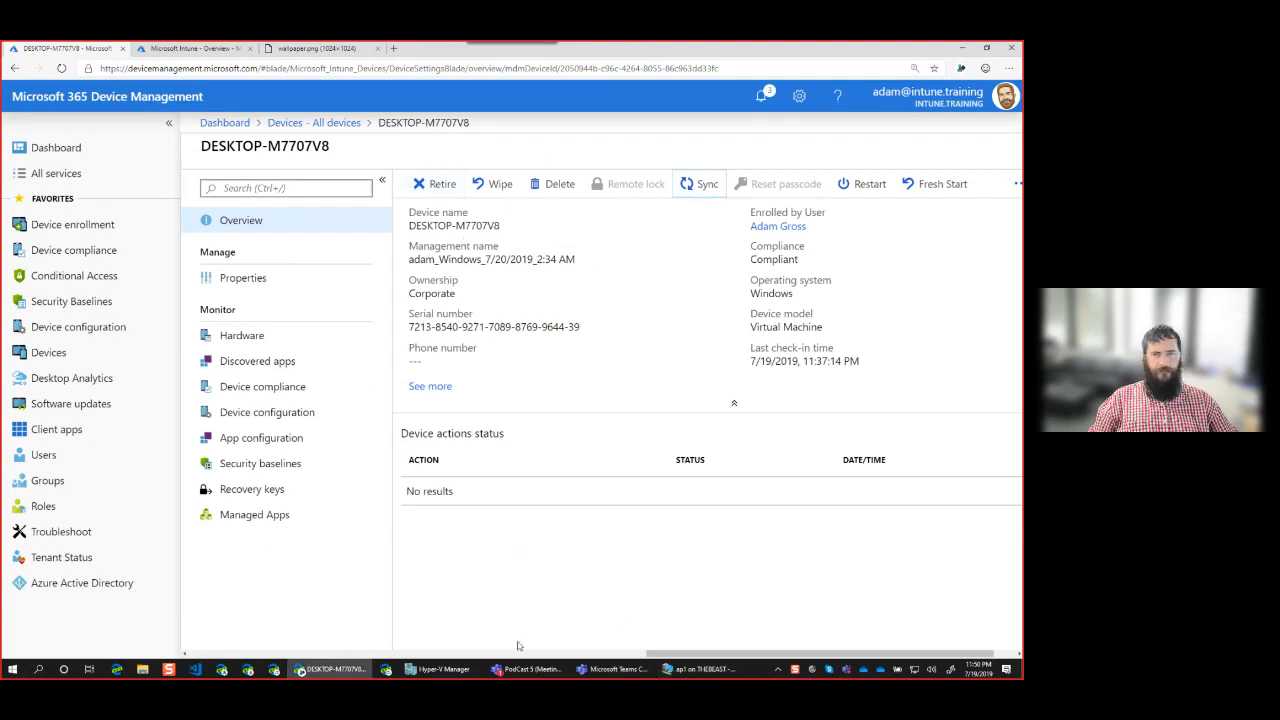
left_click_drag(703, 655, 725, 655)
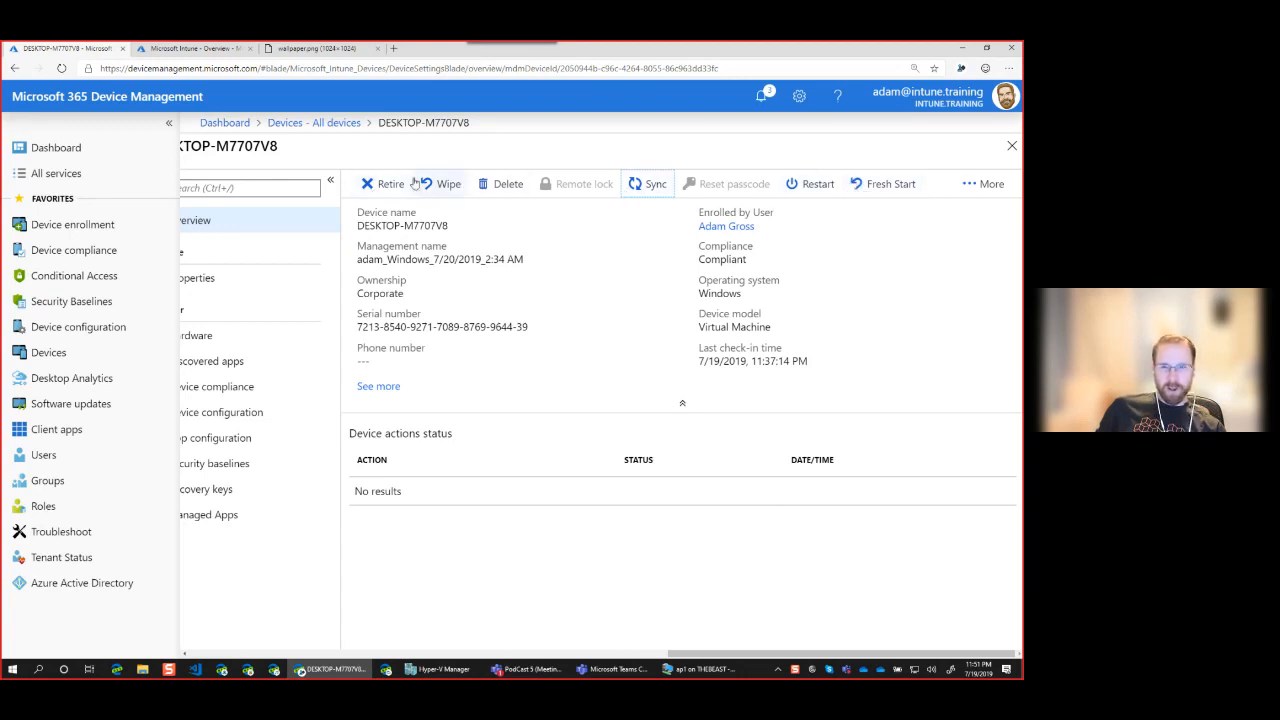
left_click(645, 200)
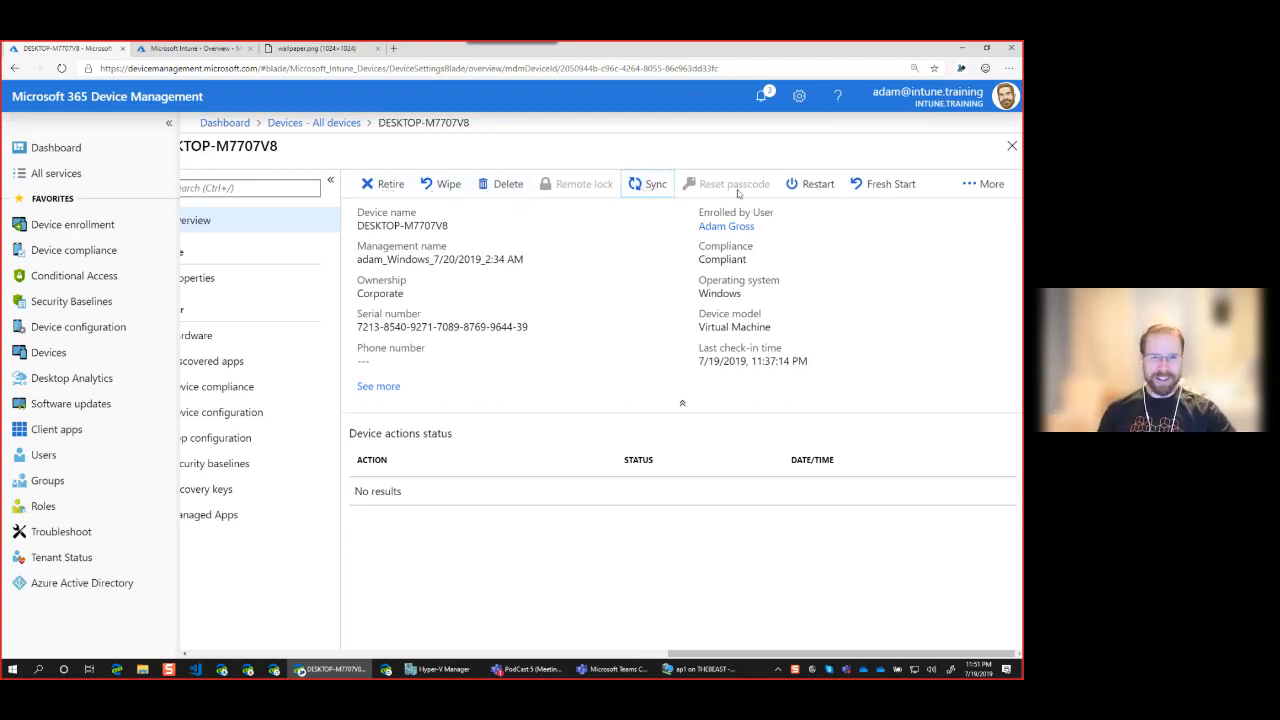
left_click(972, 189)
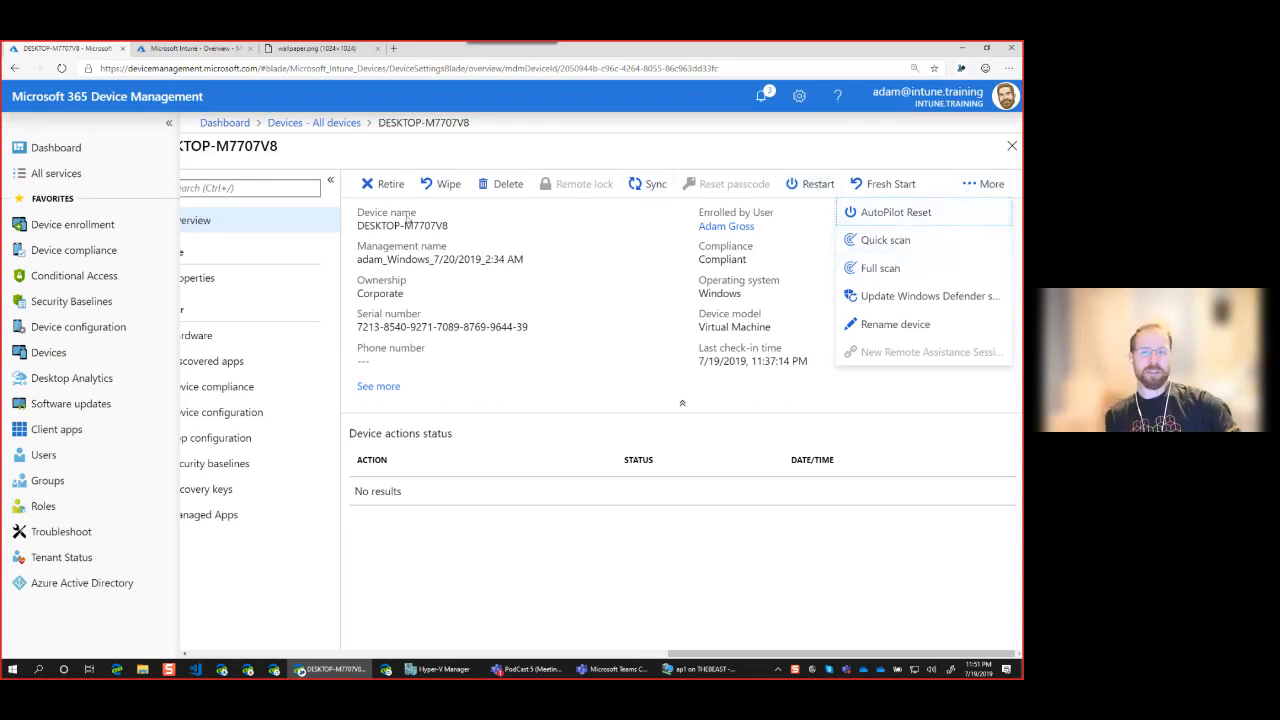
left_click(370, 160)
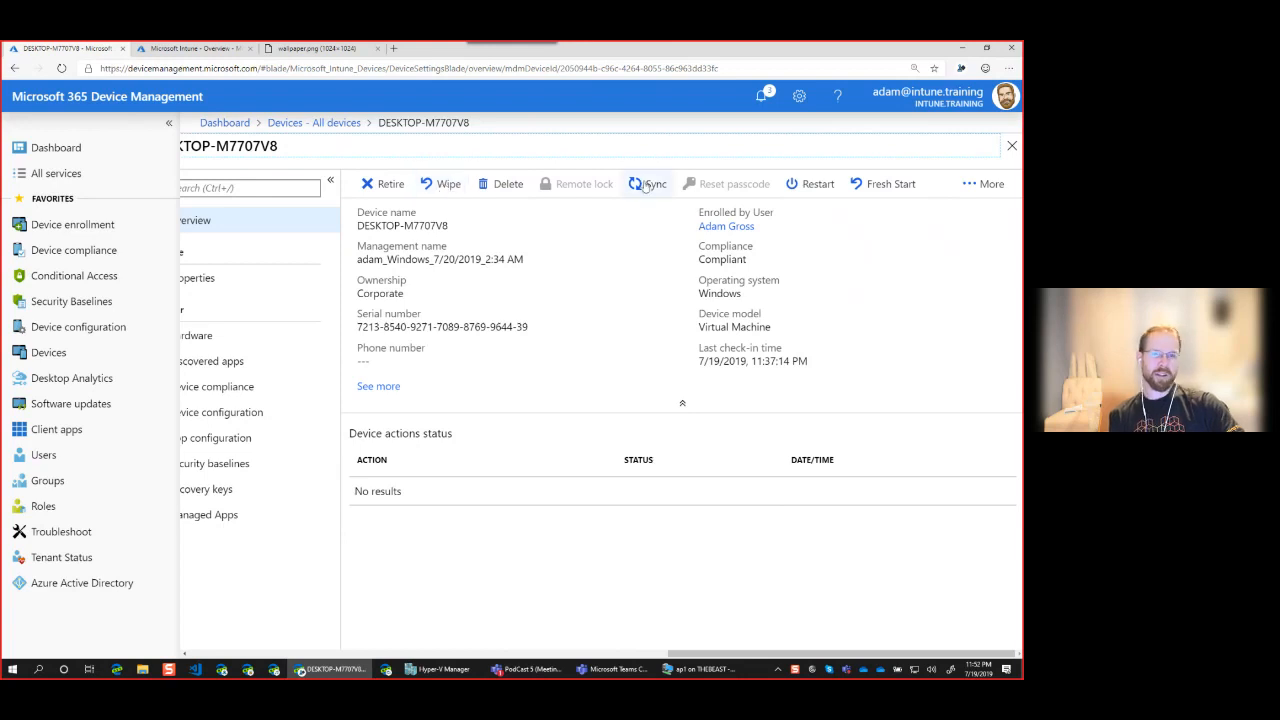
Review the confirmation prompts of the Sync, Wipe and Fresh Start actions for DESKTOP-M7707V8, cancelling each one.
left_click(649, 183)
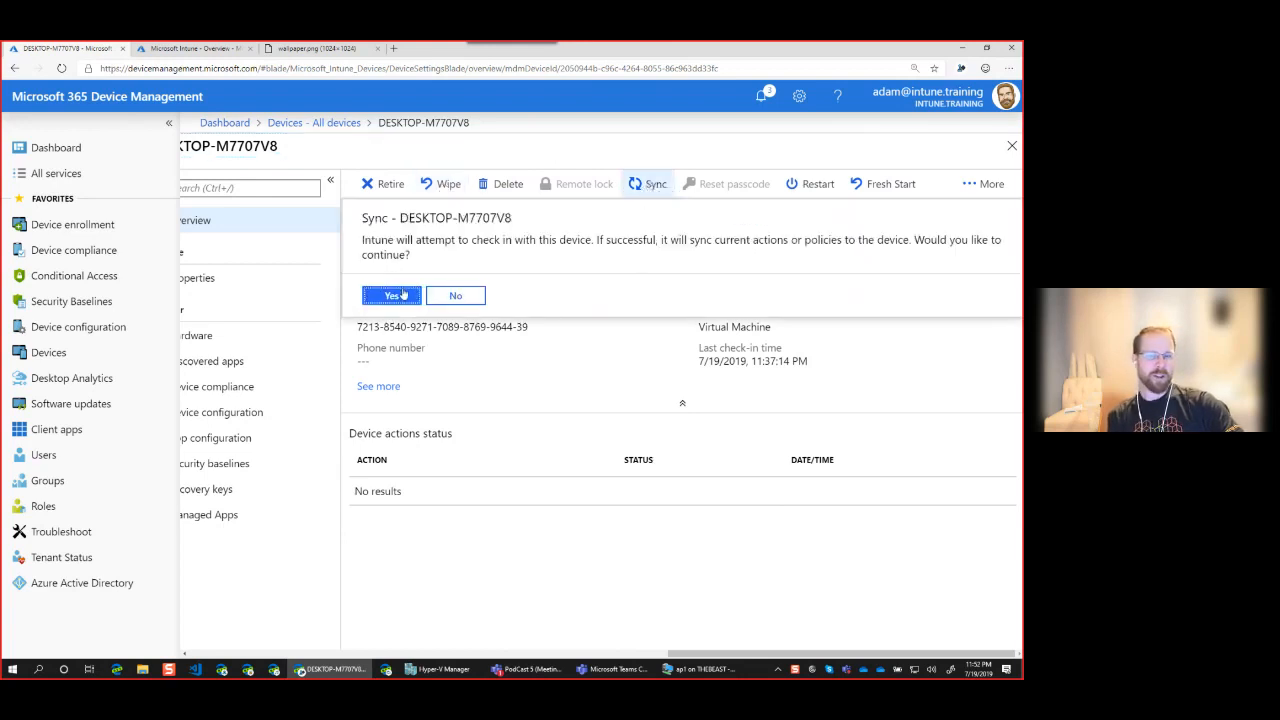
left_click(455, 297)
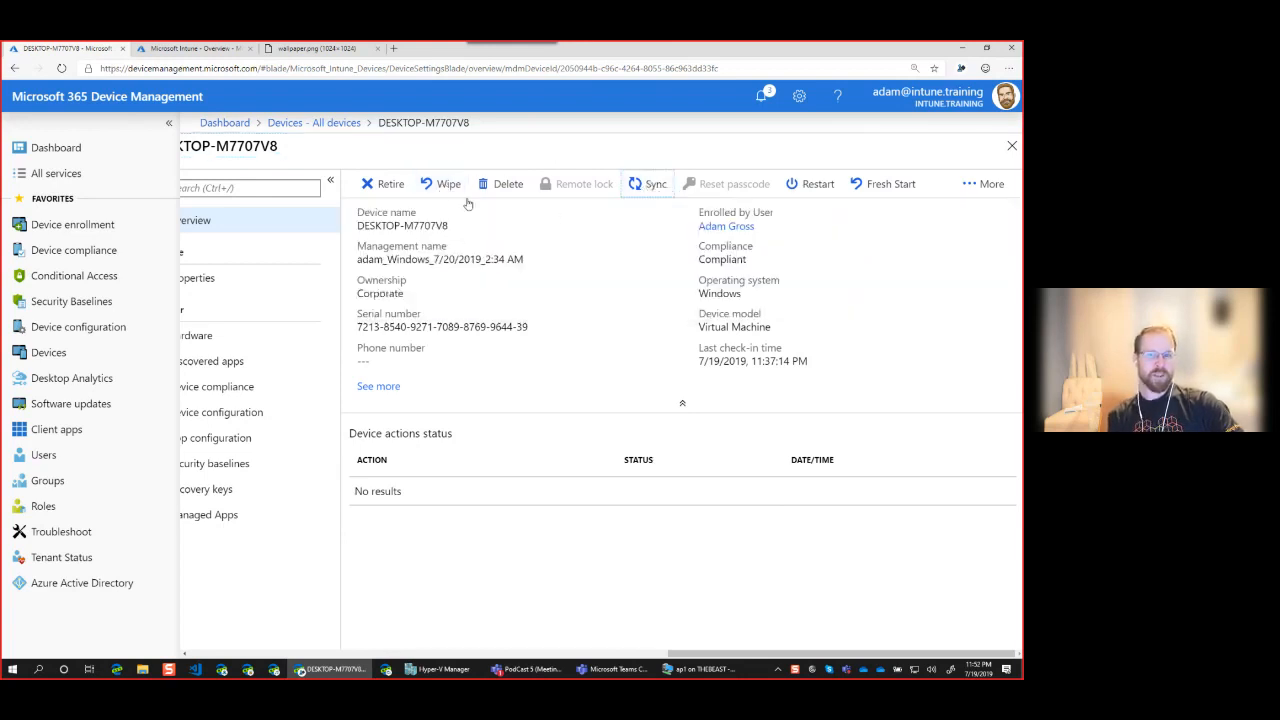
left_click(441, 184)
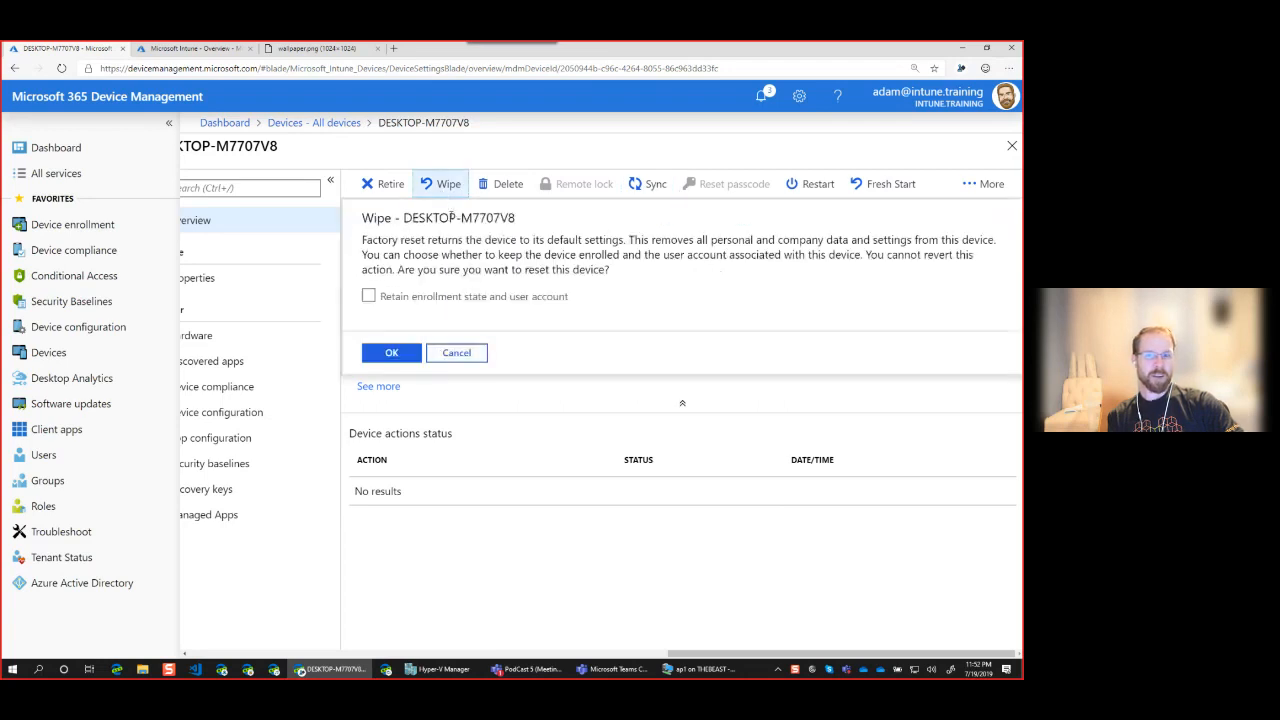
left_click(458, 356)
left_click(650, 184)
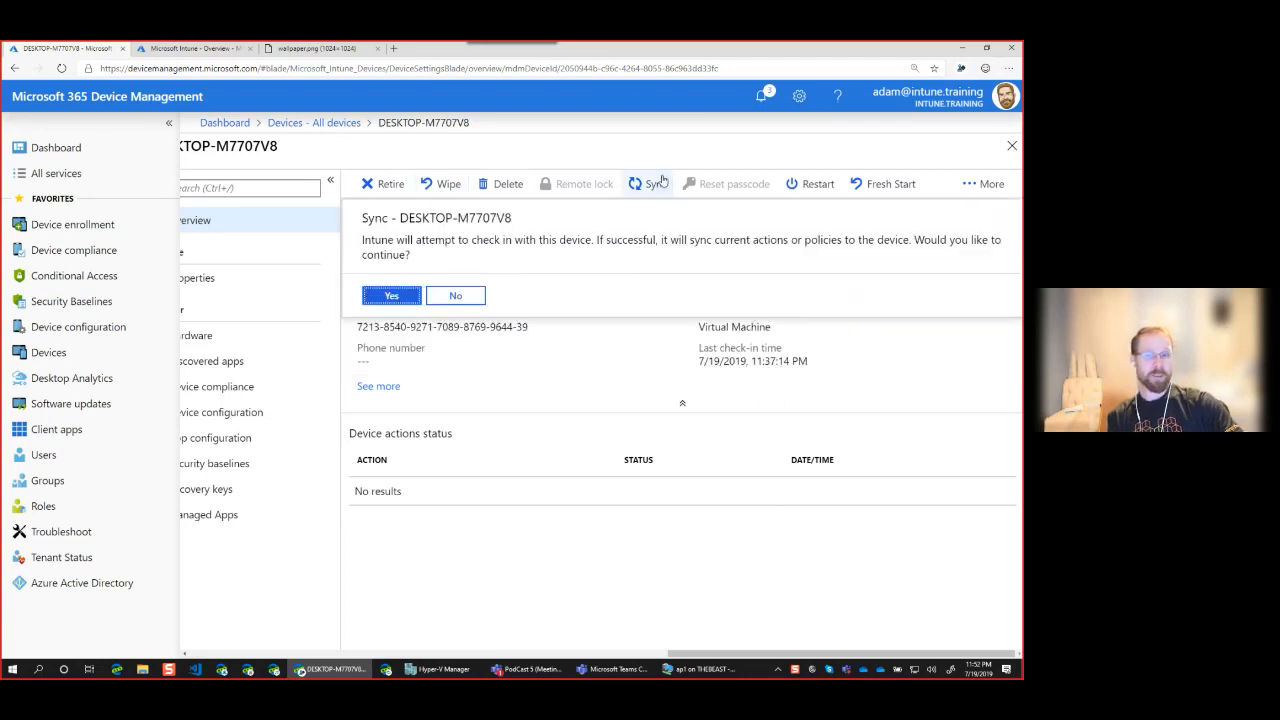
left_click(455, 297)
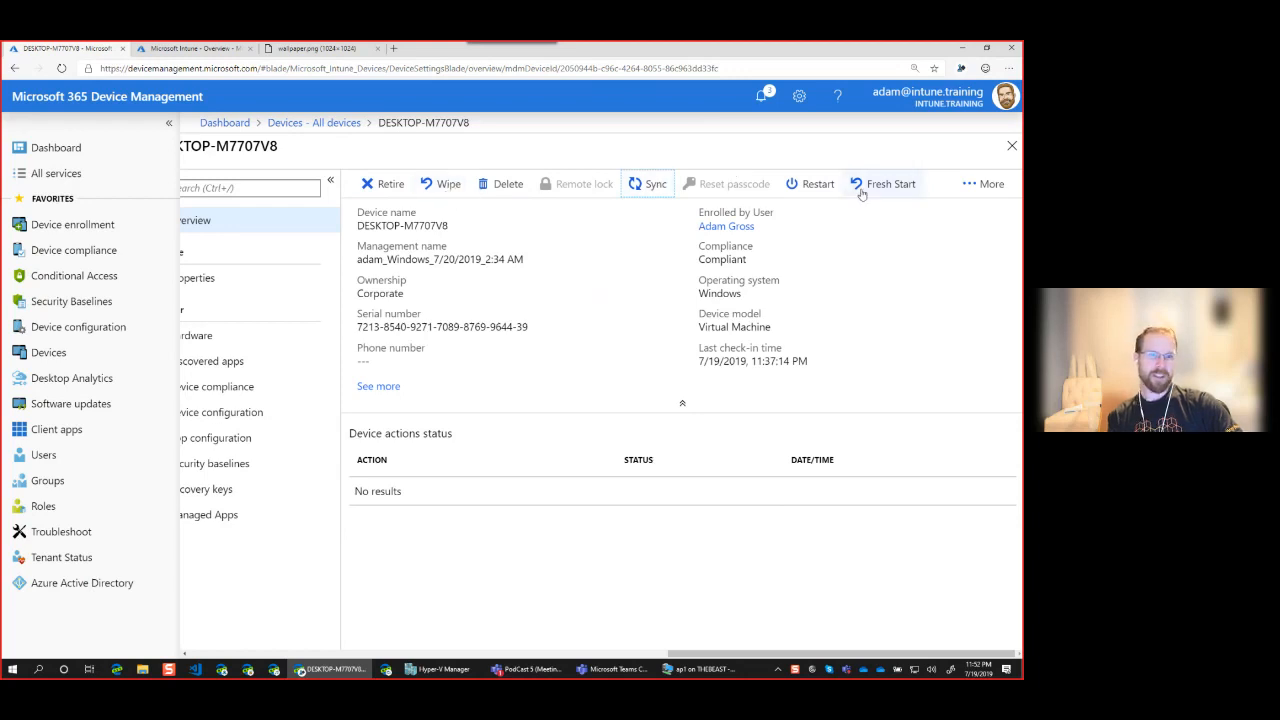
left_click(868, 184)
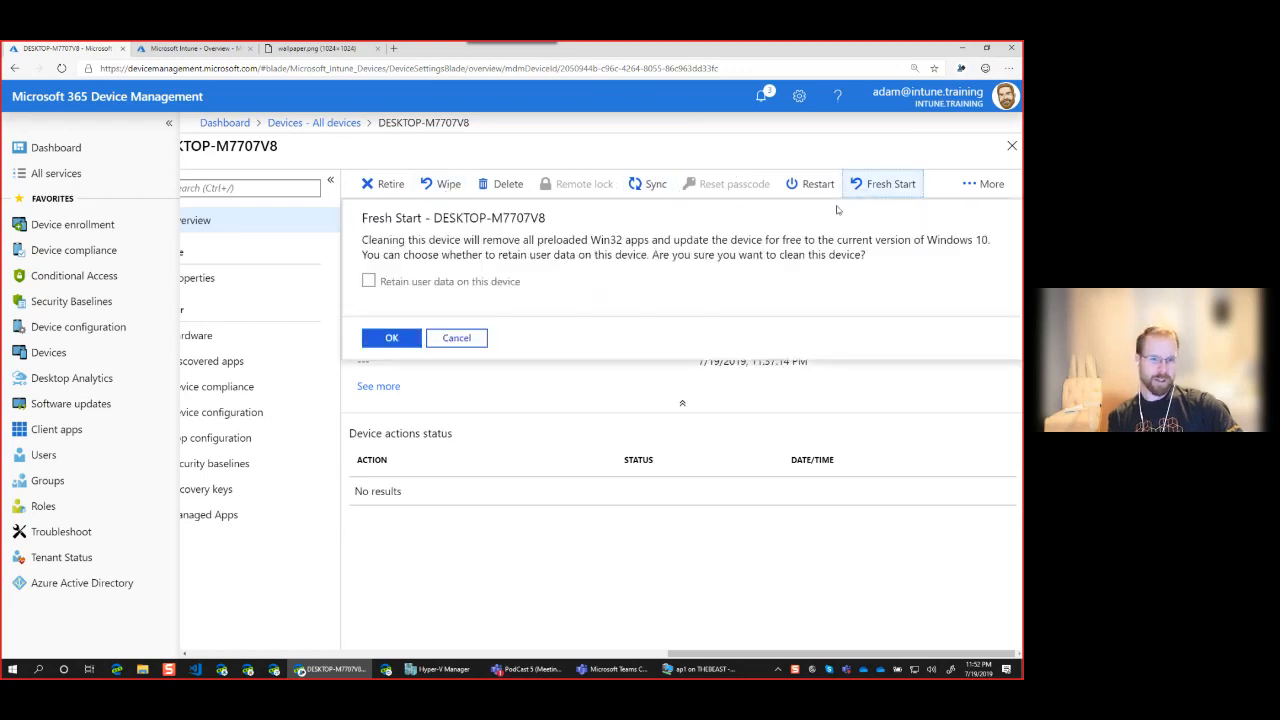
left_click(457, 339)
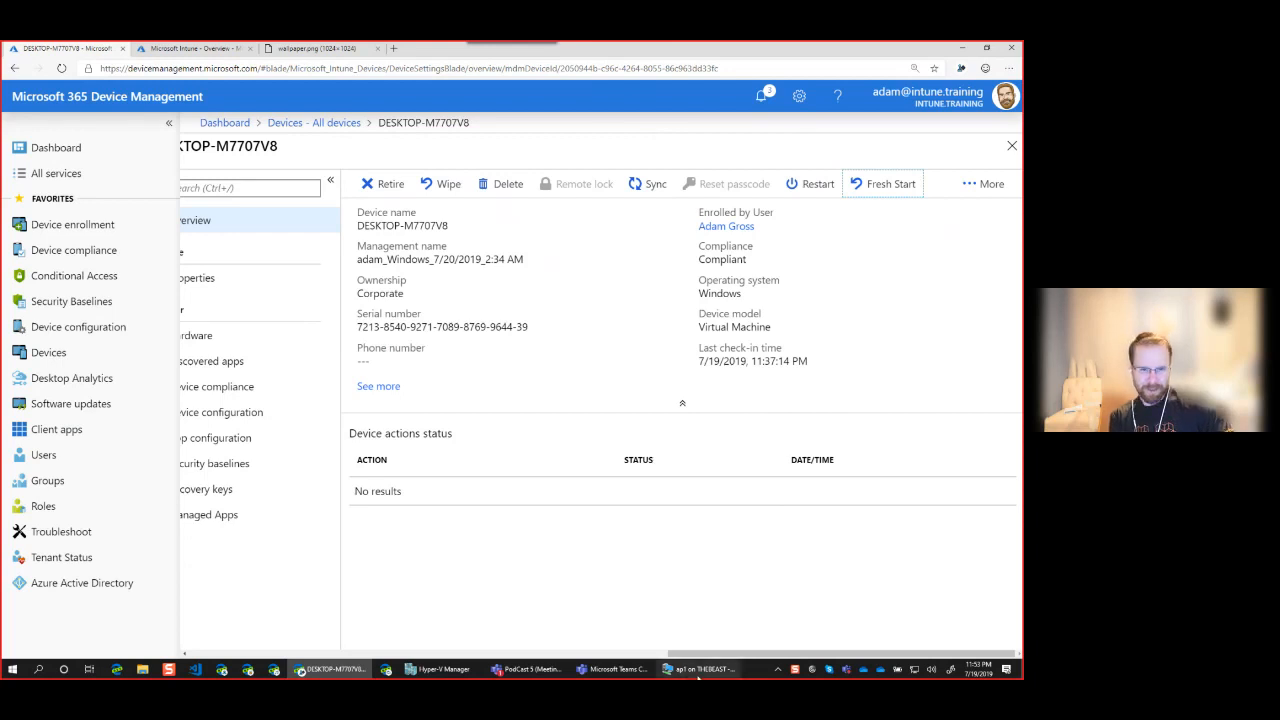
Check the update progress on the ap1 virtual machine, and display the wallpaper.png page in the browser.
left_click(700, 669)
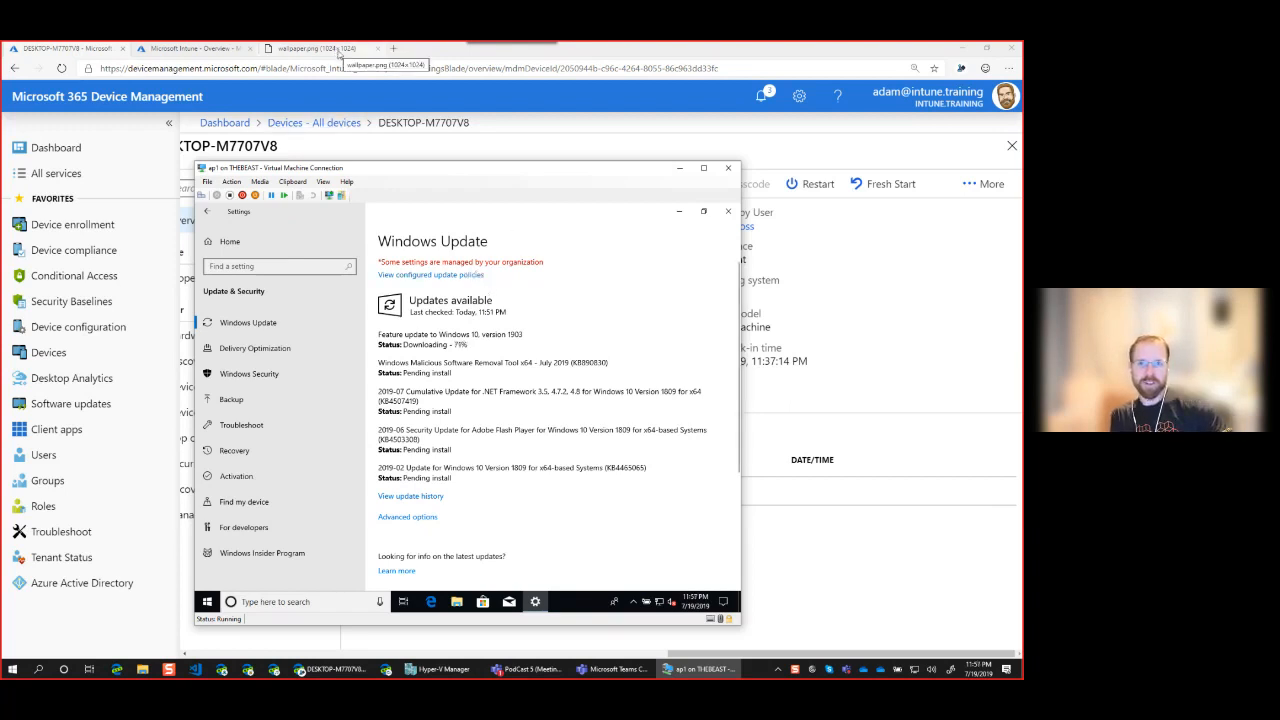
left_click(339, 55)
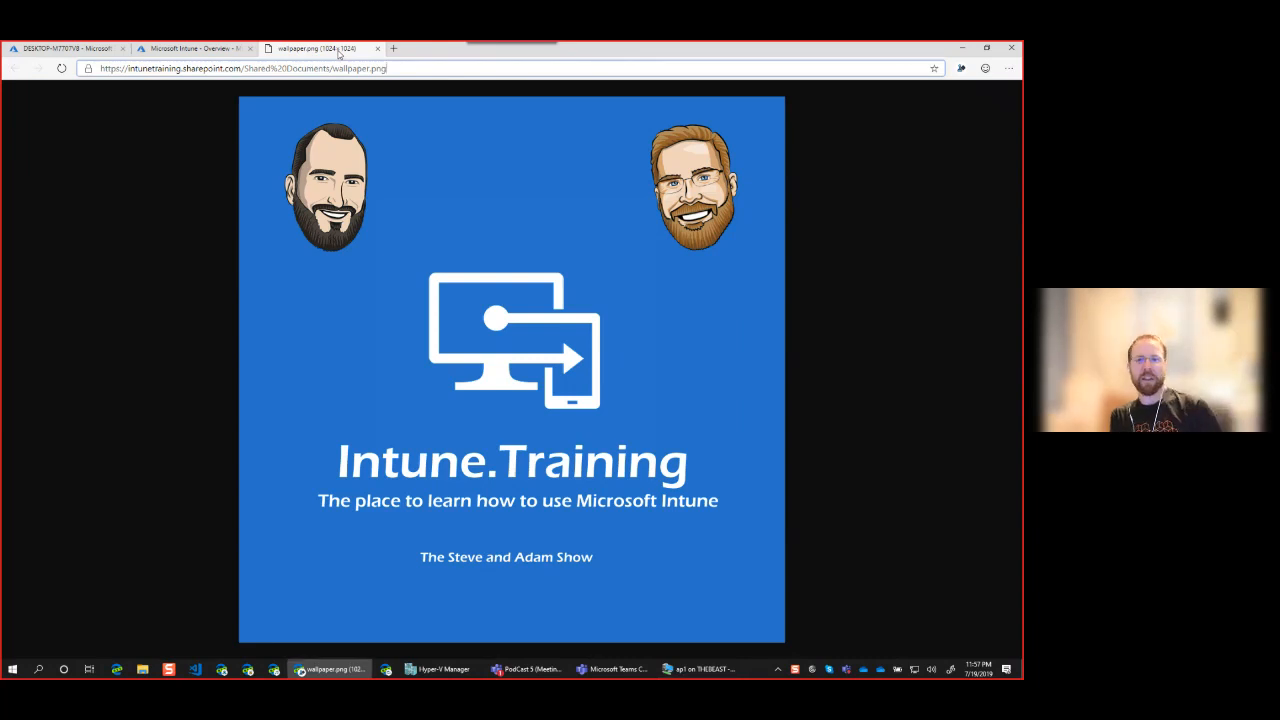